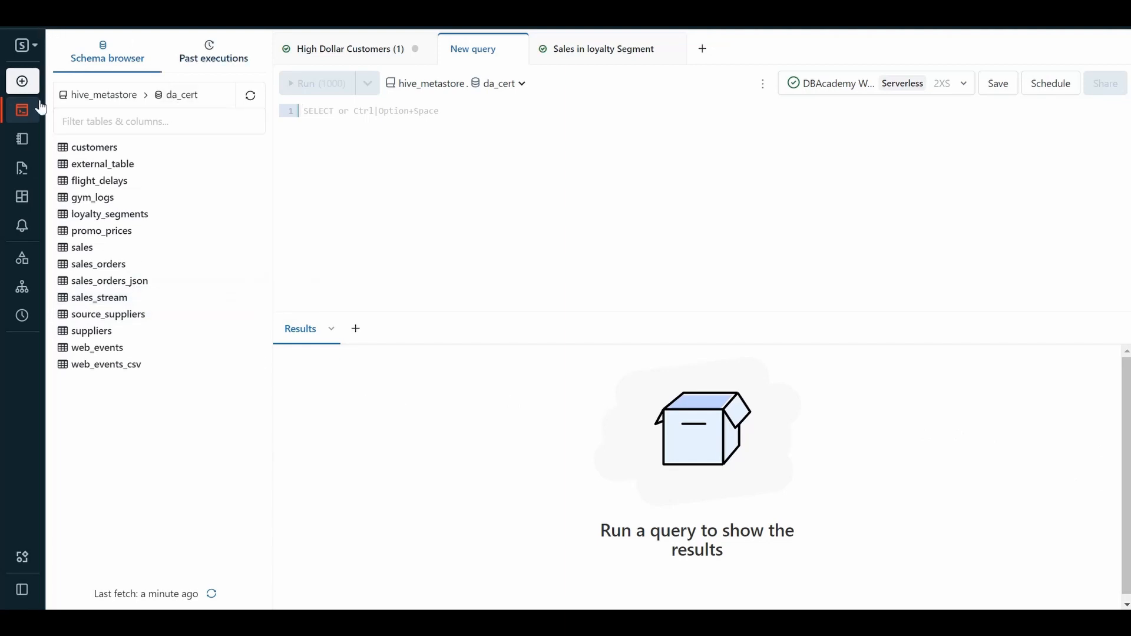
mouse_move(39, 22)
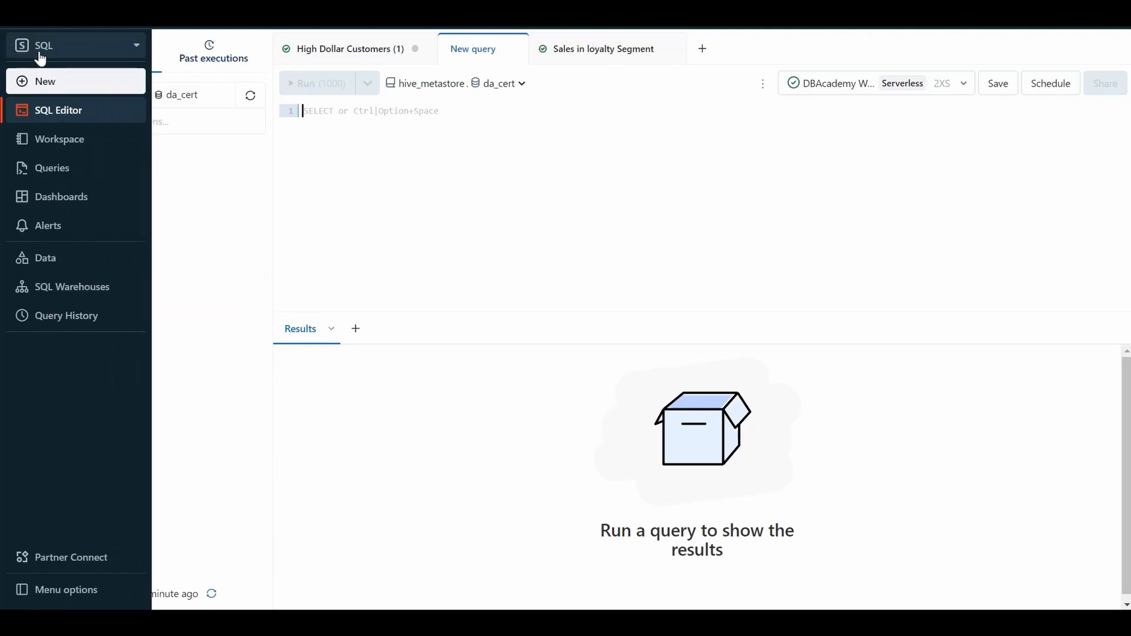
left_click(73, 56)
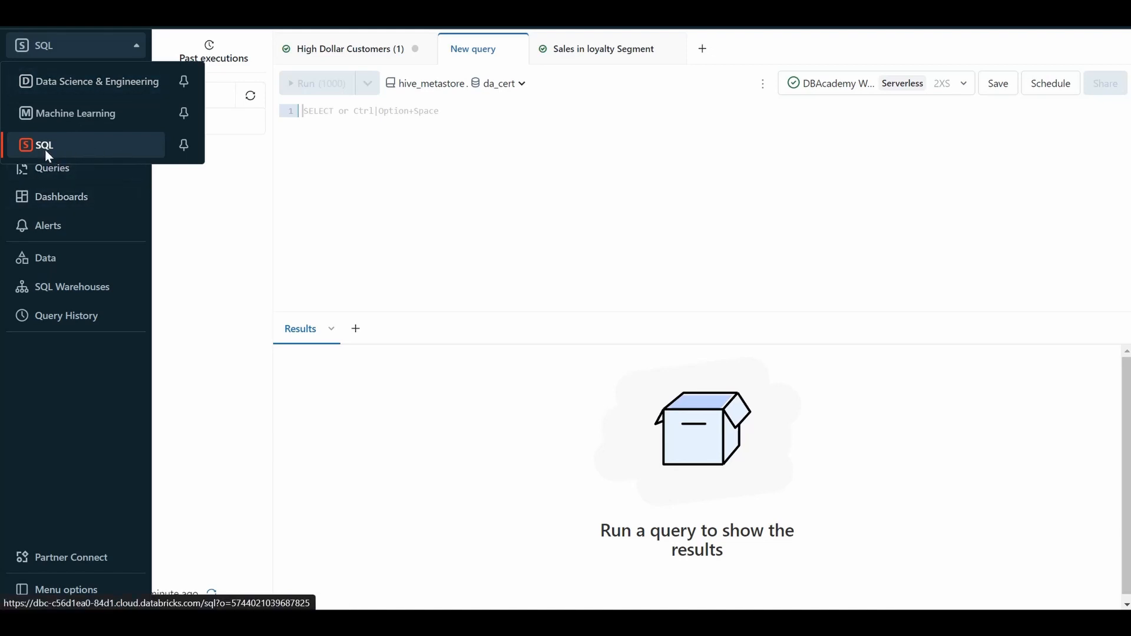
left_click(70, 413)
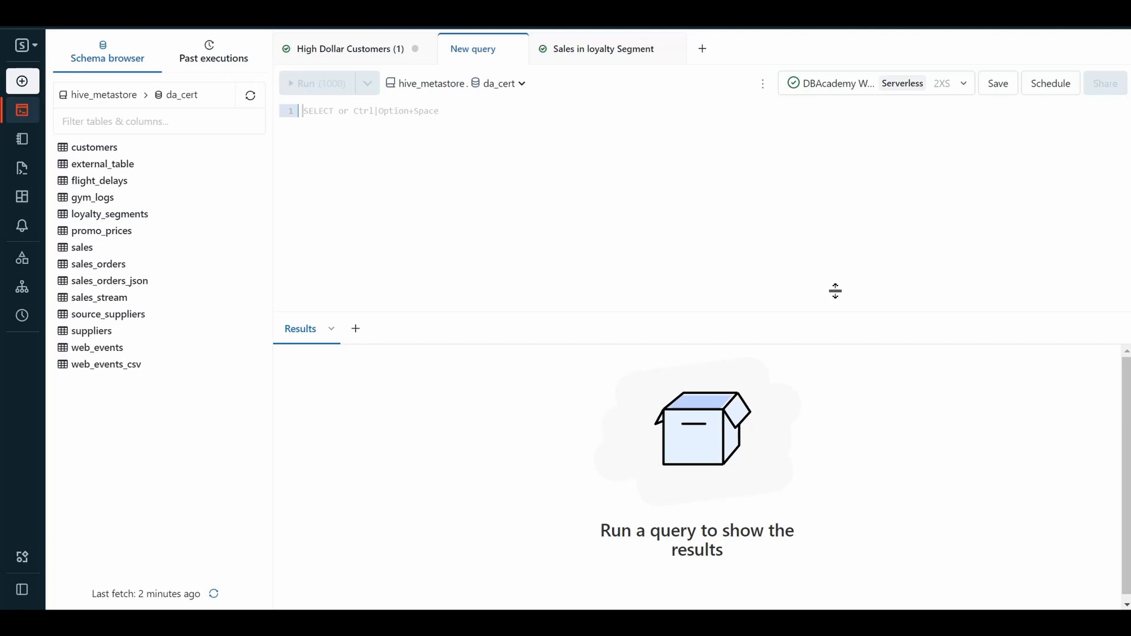
left_click(33, 54)
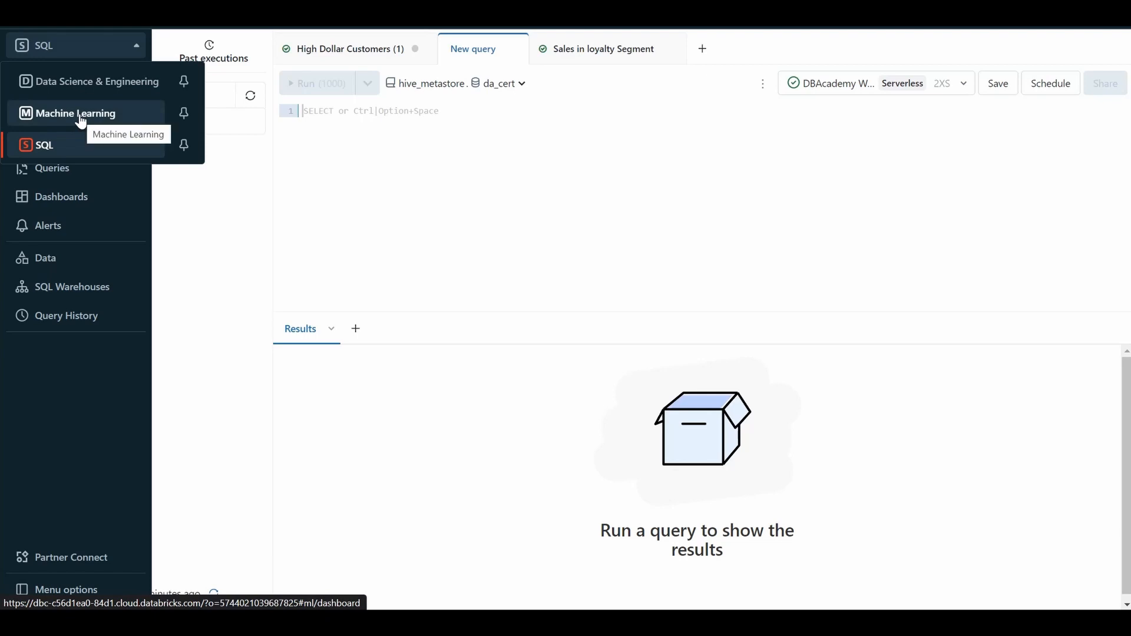
left_click(336, 166)
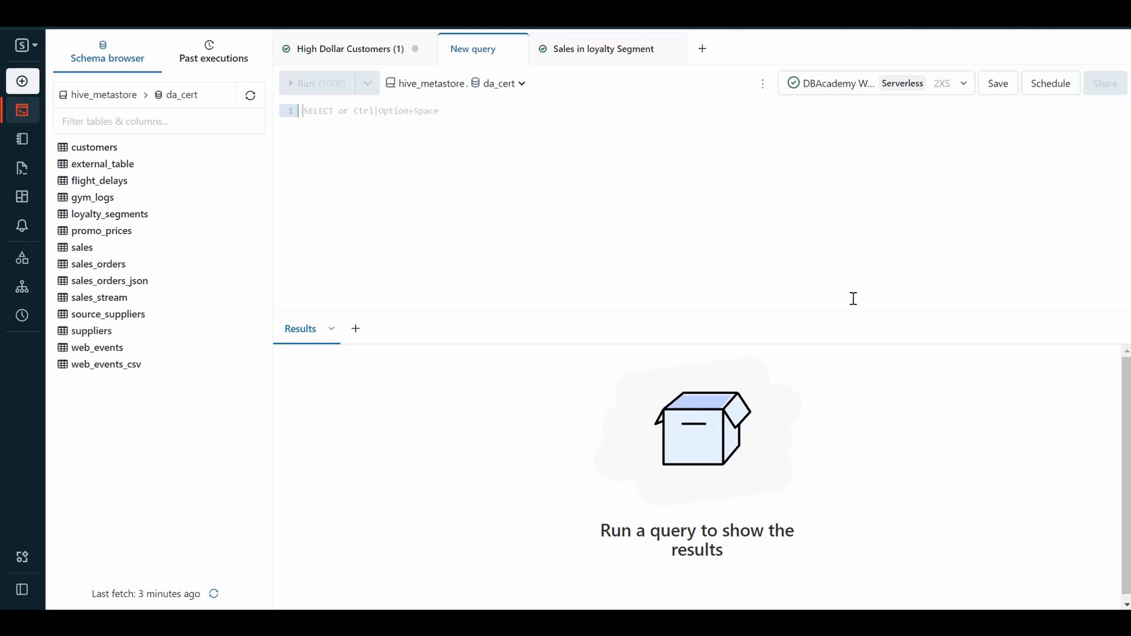
Expand the sales_orders_json and sales_orders tables, then write and run a query using da_cert that selects everything from sales_orders.
left_click(81, 286)
left_click(91, 268)
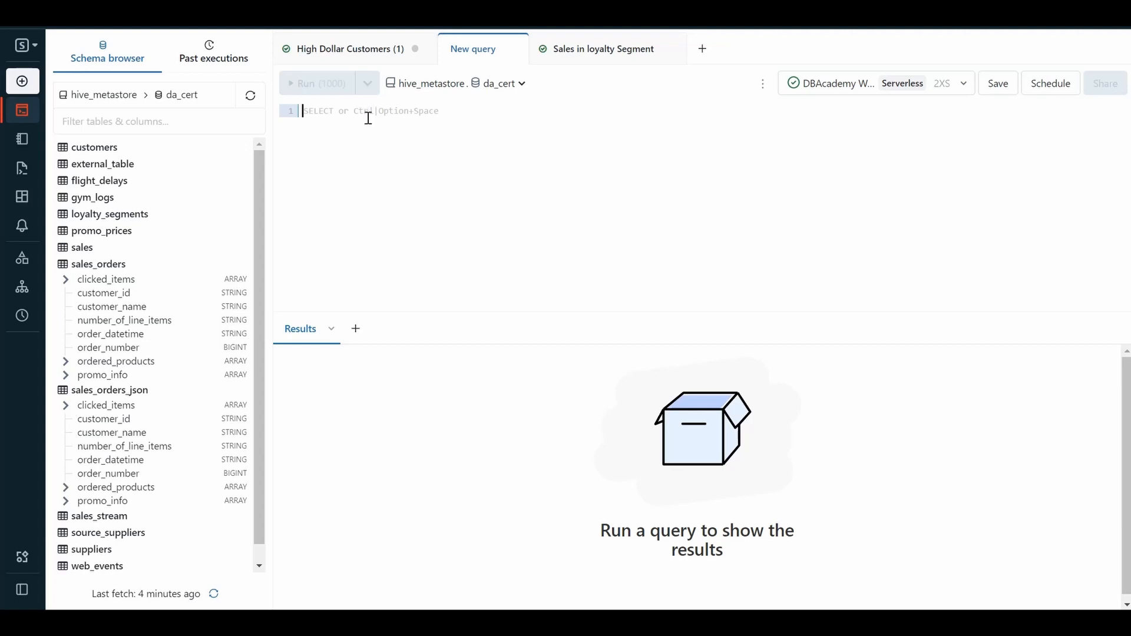
key("ctrl+v")
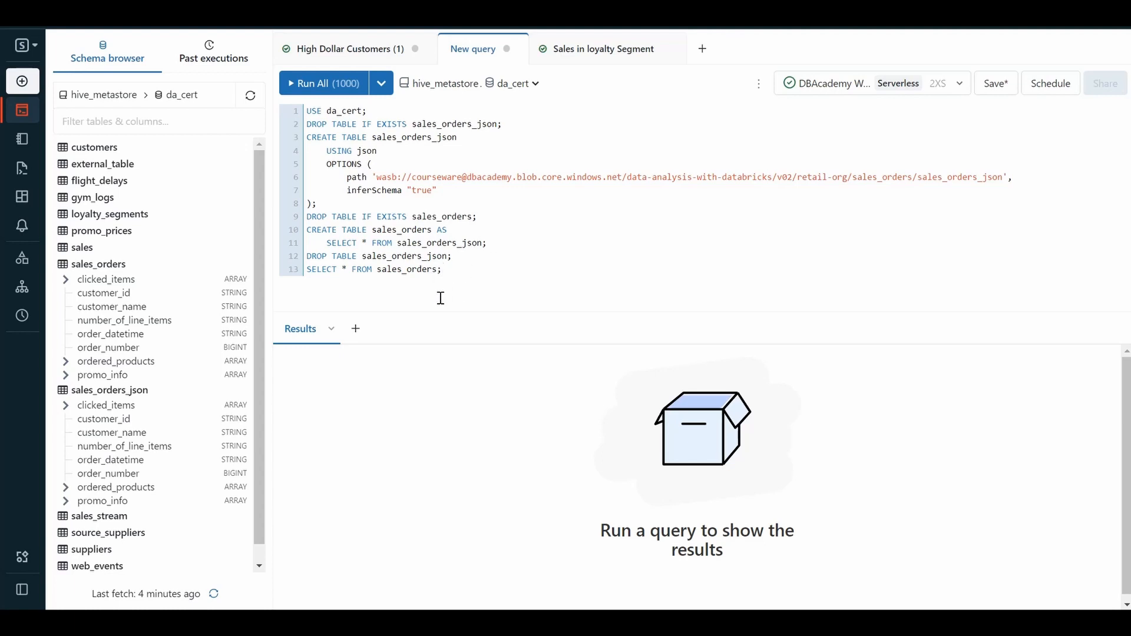
left_click_drag(452, 256, 302, 124)
key("BackSpace")
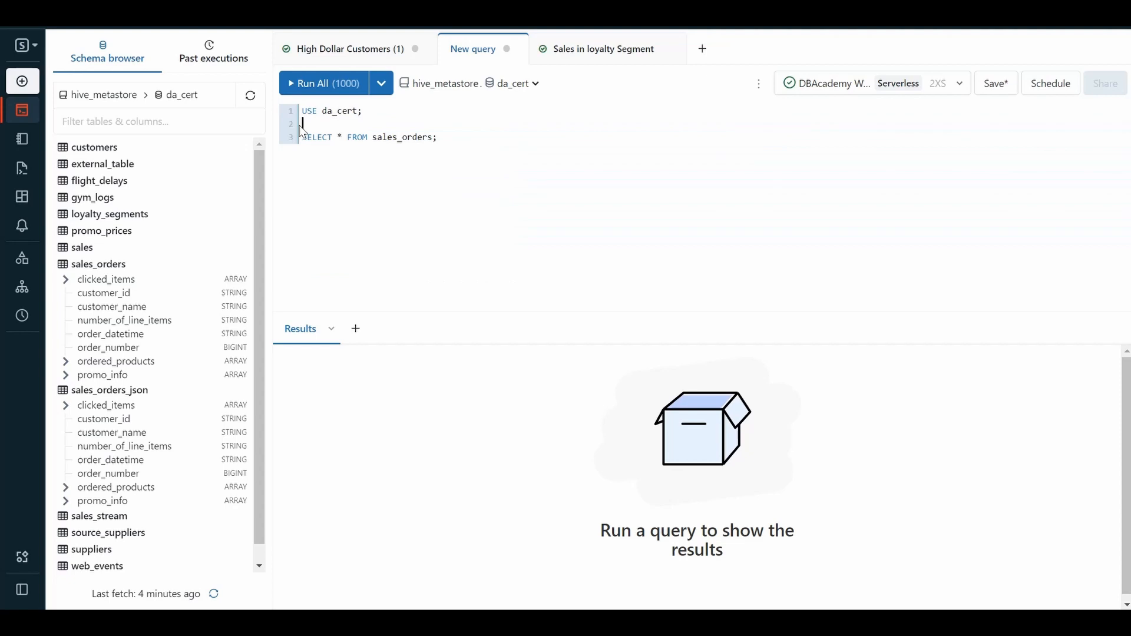
left_click(329, 89)
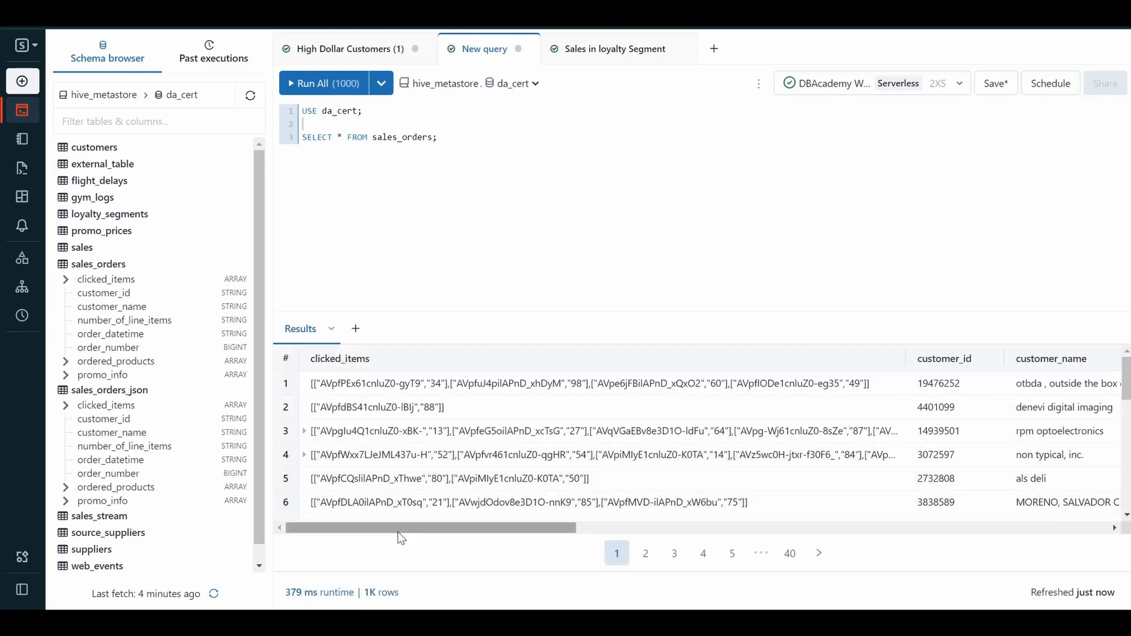
left_click_drag(398, 532, 398, 452)
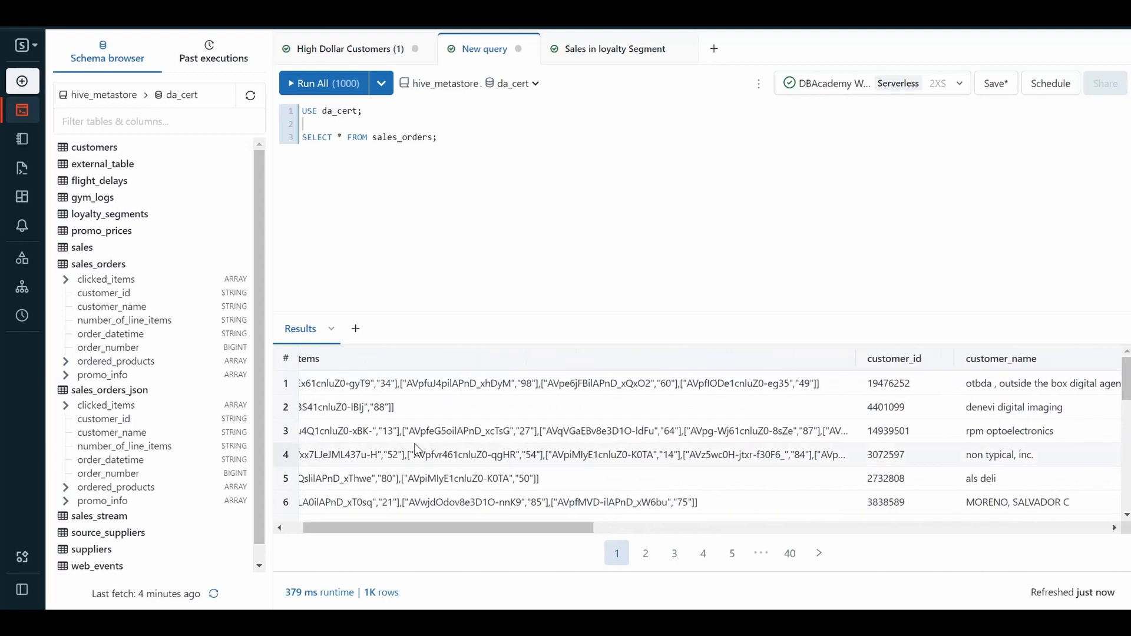
Replace the asterisk in the SELECT statement with count(customer_id) and run the query on sales_orders.
left_click(345, 138)
key("BackSpace")
key("BackSpace")
key("BackSpace")
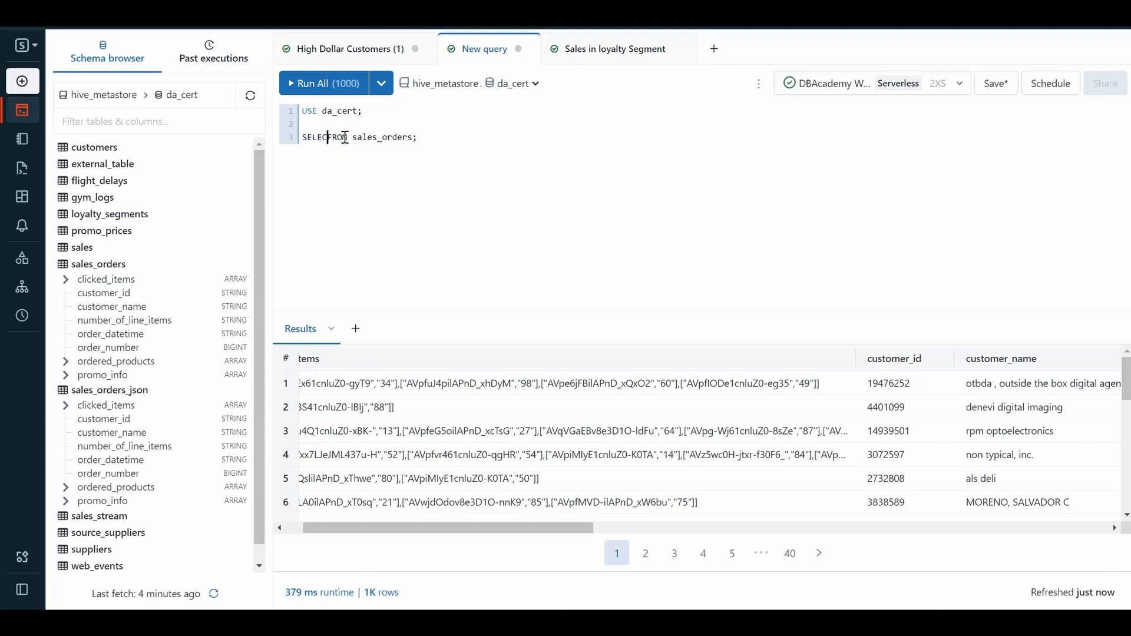
type("T")
type("count(customer")
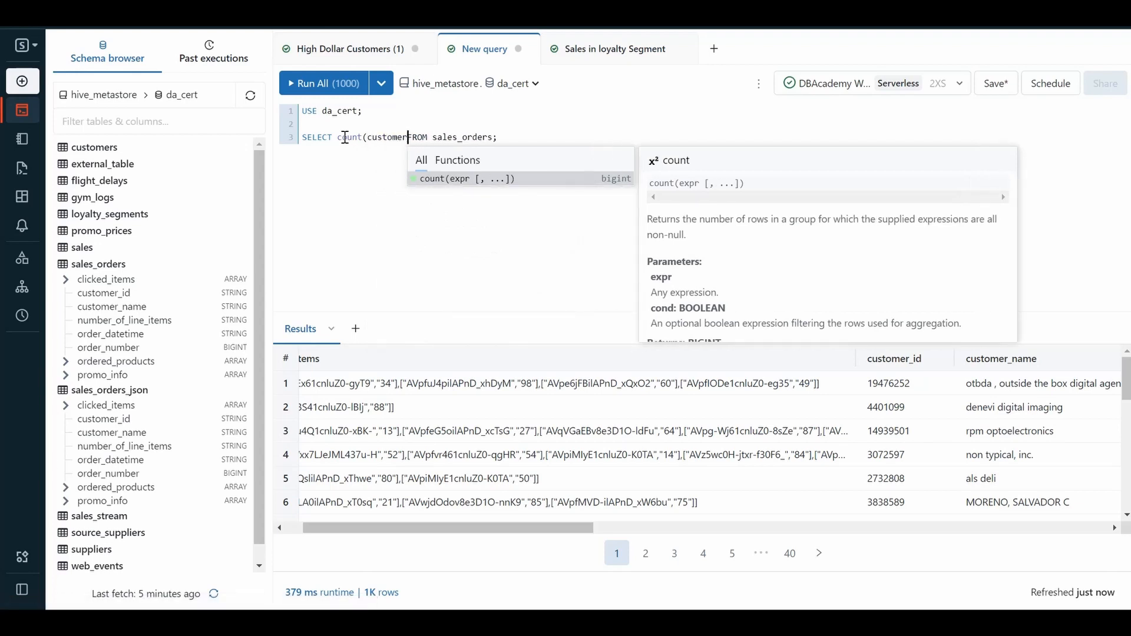
type("_id)")
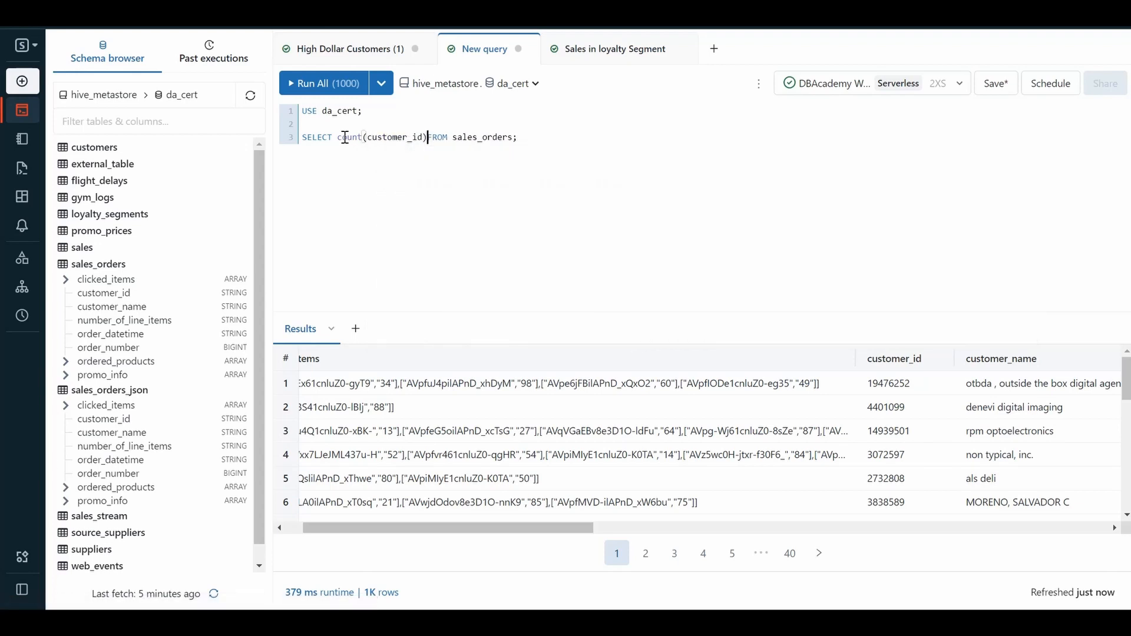
left_click(323, 83)
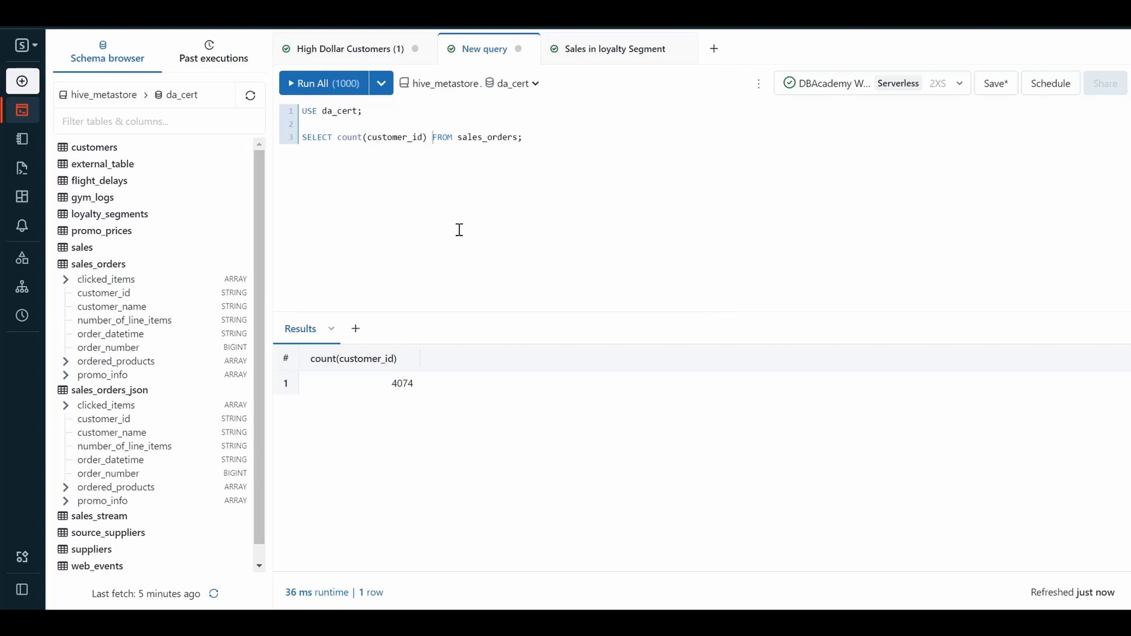
Try to rename the customer count query as Count_sales_order and save the query.
left_click(346, 52)
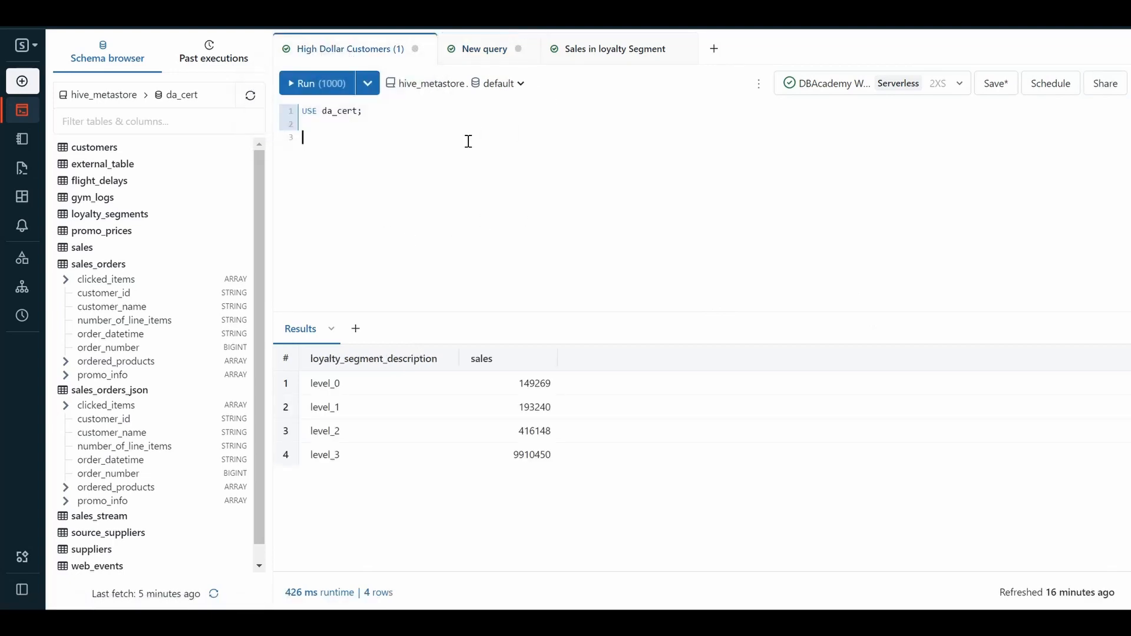
left_click(476, 57)
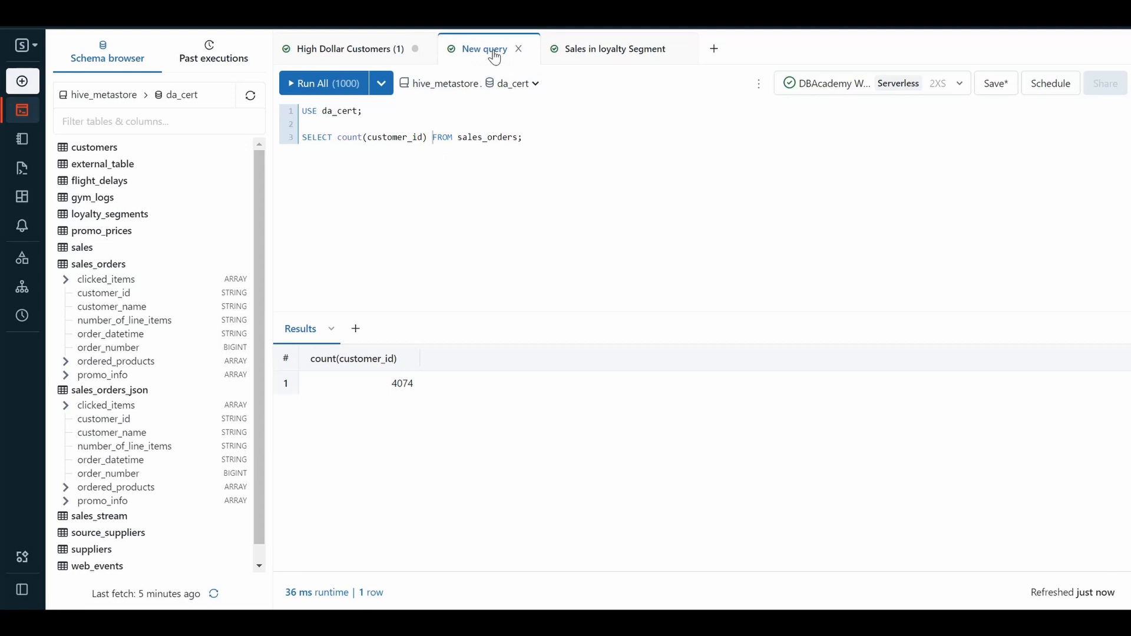
double_click(495, 50)
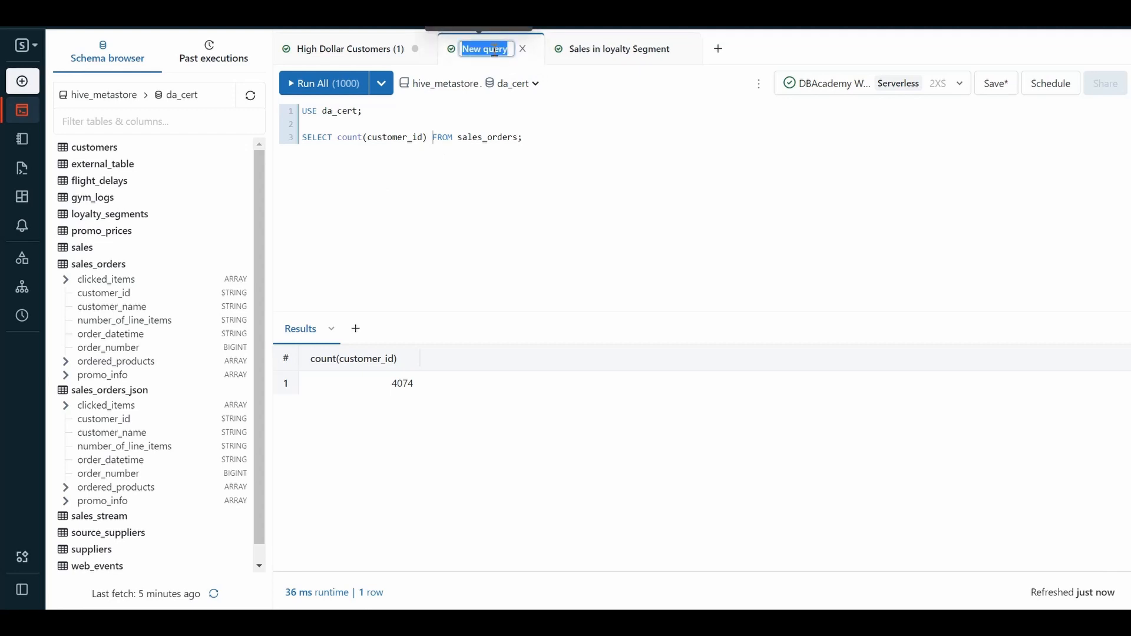
type("Count_sales")
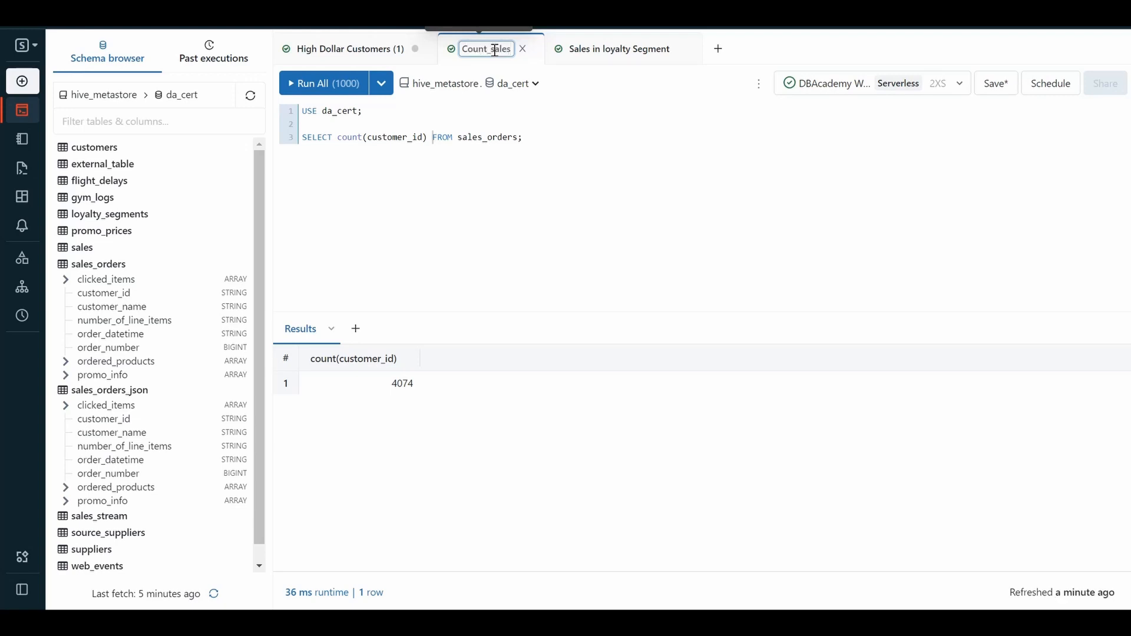
type("_order")
left_click(995, 83)
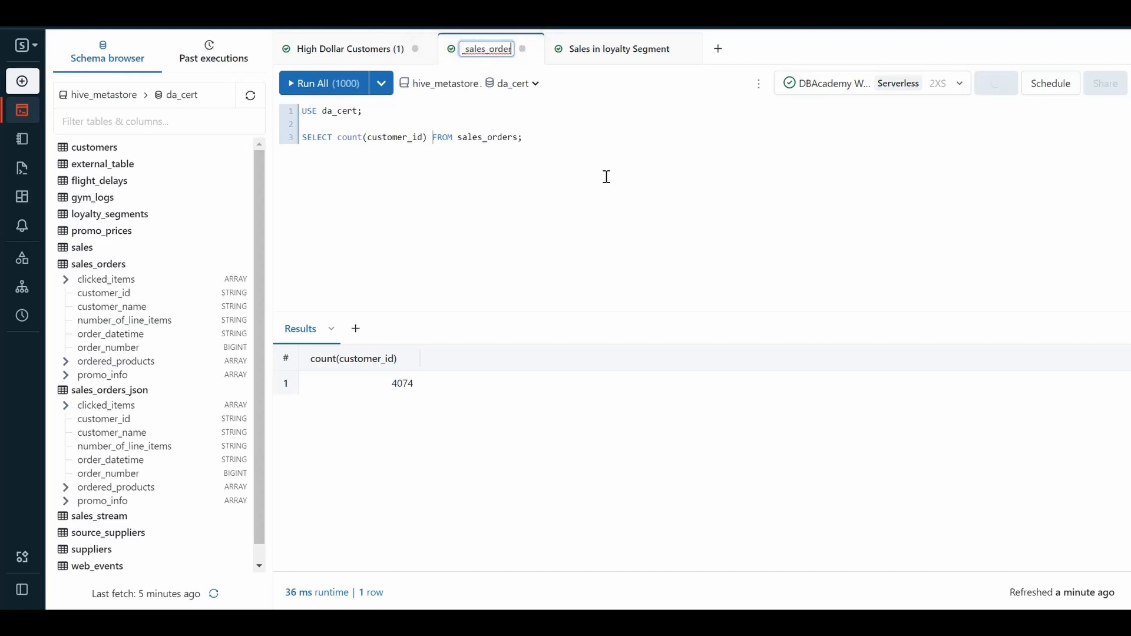
Paste the WITH order_info total-spent query, filtered above 175000, into High Dollar Customers (1) and delete the duplicate USE da_cert line.
left_click(355, 53)
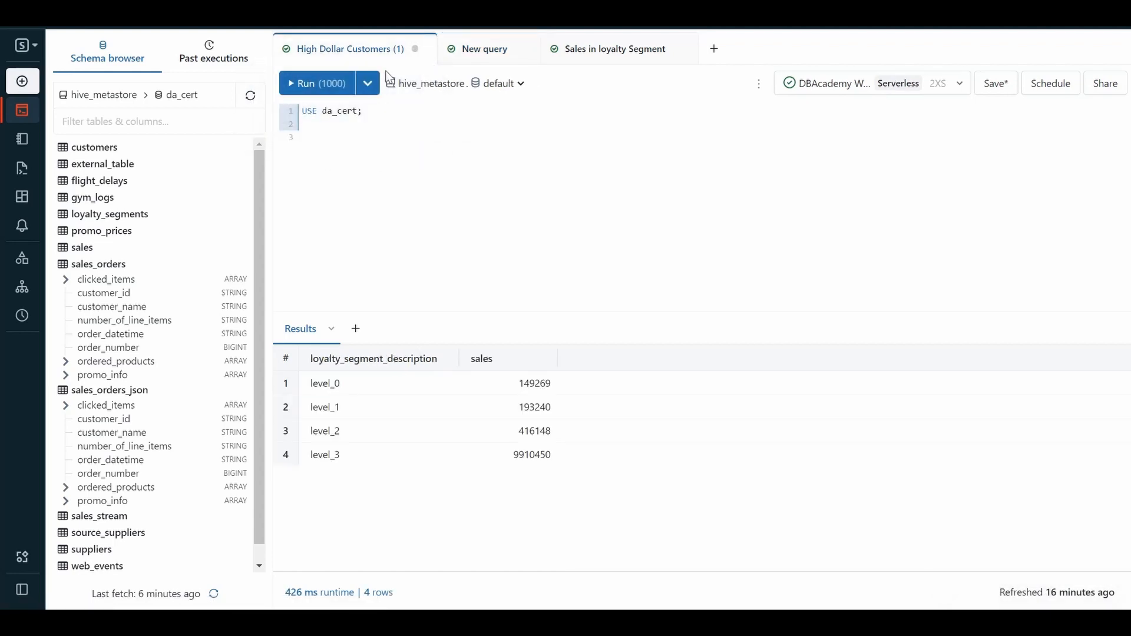
left_click(331, 136)
type("USE da_cert; WITH order_info AS     (SELECT customer_id, explode(ordered_products) AS product_info FROM sales_orders), total_sales AS     (SELECT customer_id, sum(product_info[\"price\"] * product_info[\"qty\"]) AS total_spent FROM order_info GROUP BY customer_id) SELECT customer_name, total_spent FROM total_sales     INNER JOIN customers     ON customers.customer_id = total_sales.customer_id     WHERE total_spent > 175000     ORDER BY total_spent DESC;")
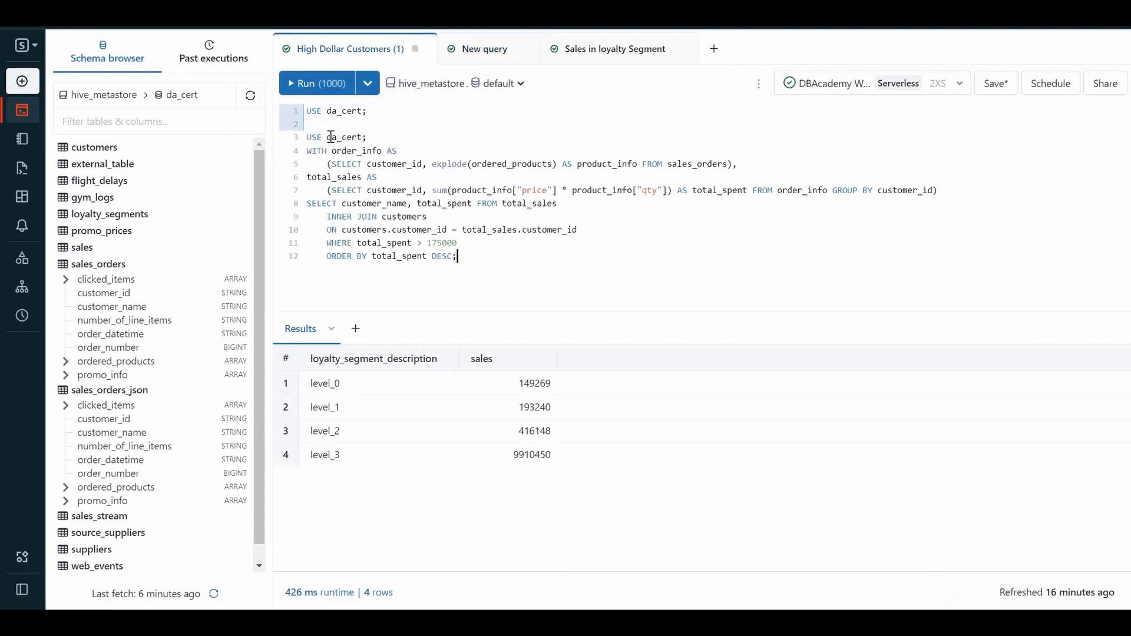
left_click_drag(367, 137, 308, 136)
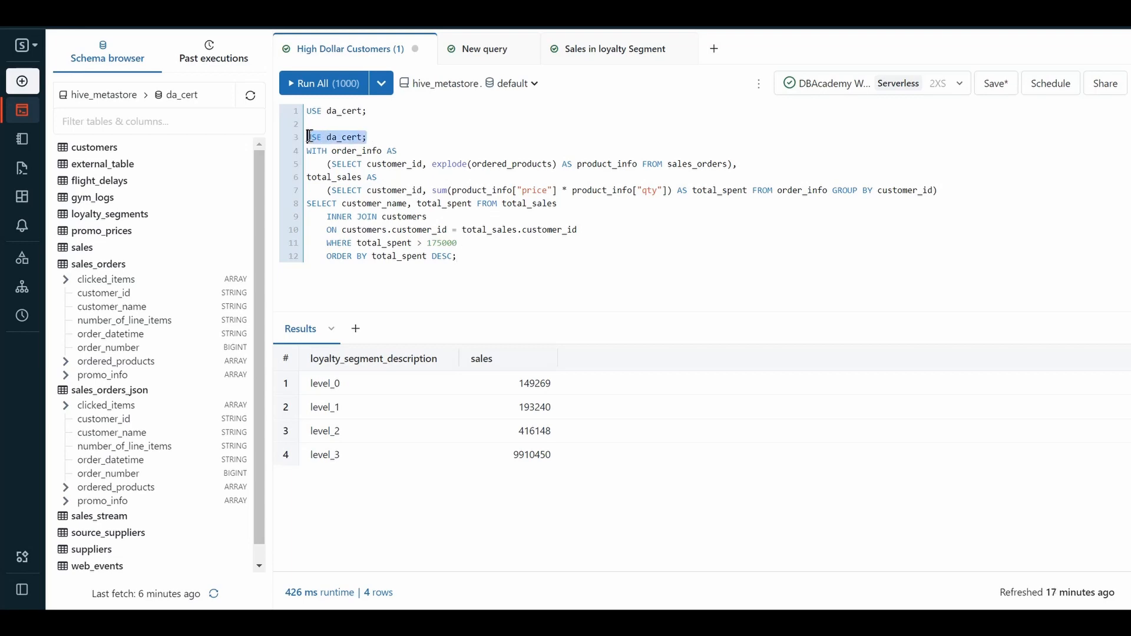
key("BackSpace")
key("BackSpace")
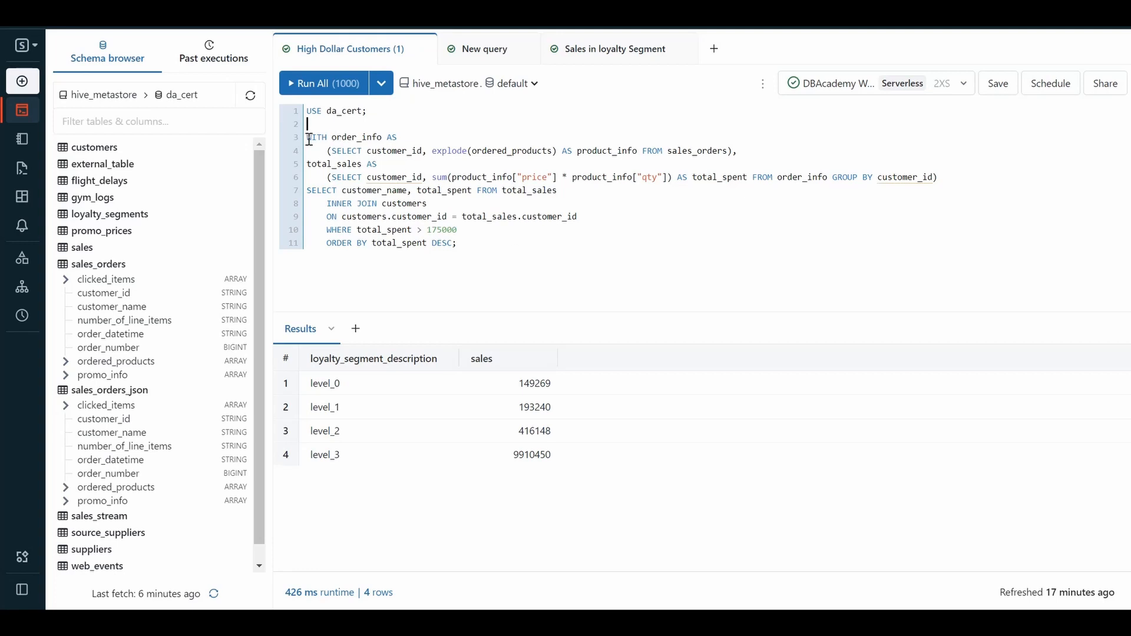
Run all statements of the High Dollar Customers (1) query and save it.
left_click_drag(309, 139, 496, 297)
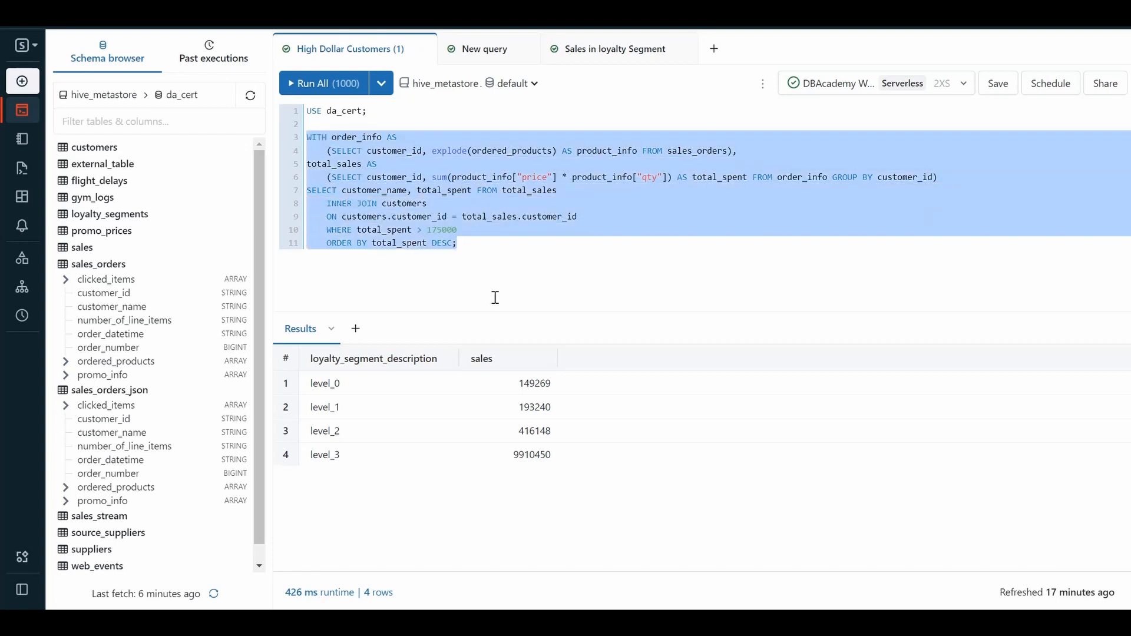
left_click(494, 297)
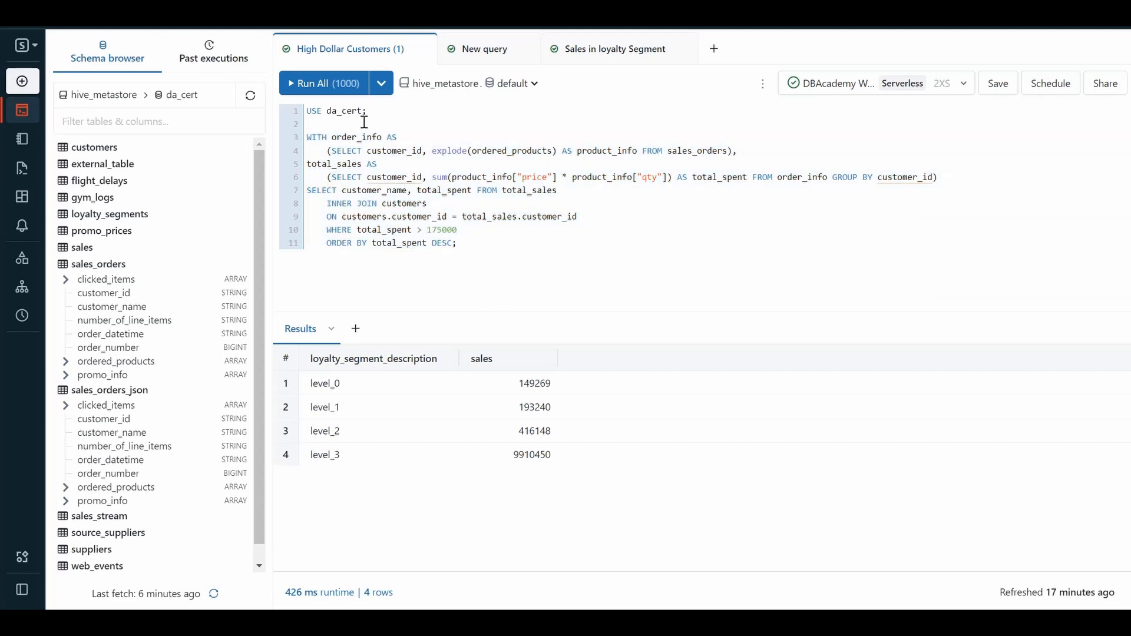
left_click(336, 84)
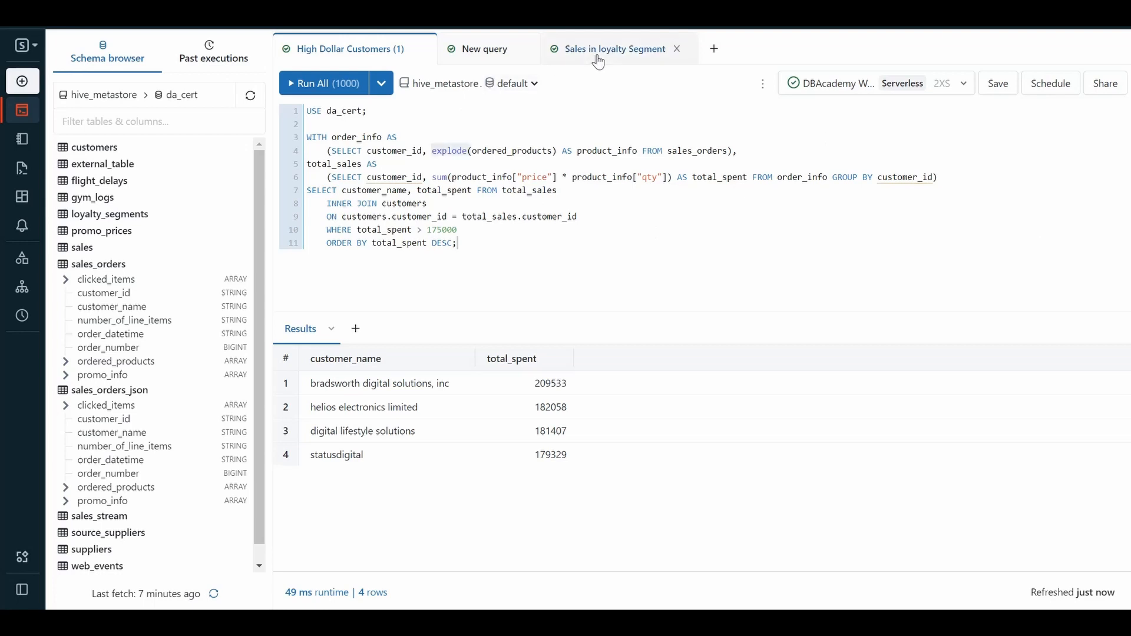
left_click(1002, 89)
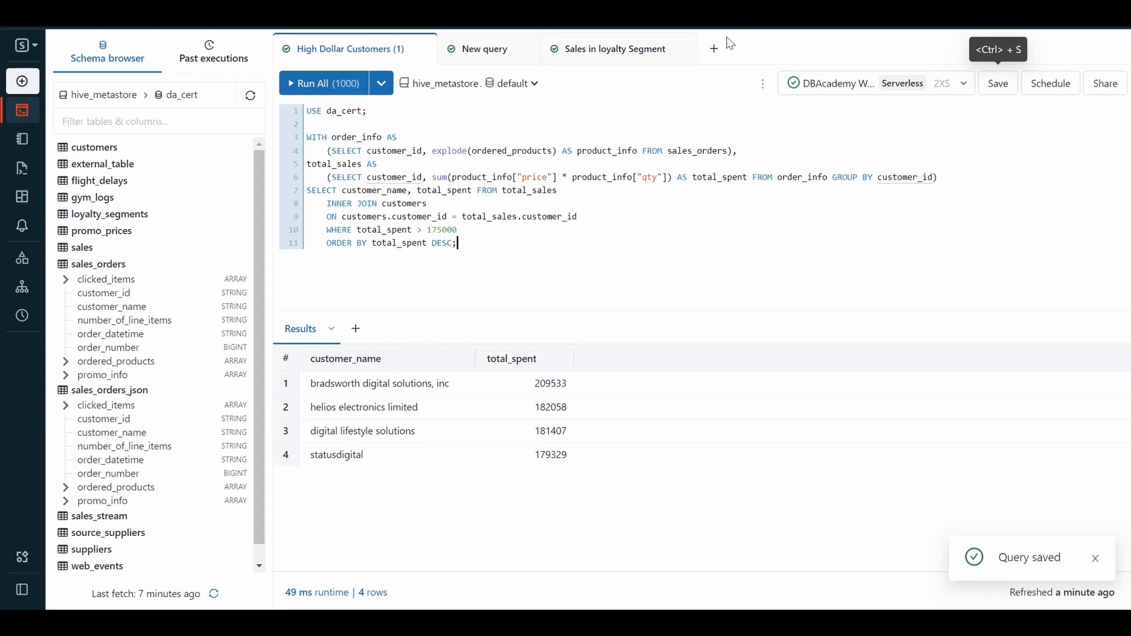
Create a new query and name it Sales in loyalty segment.
left_click(714, 50)
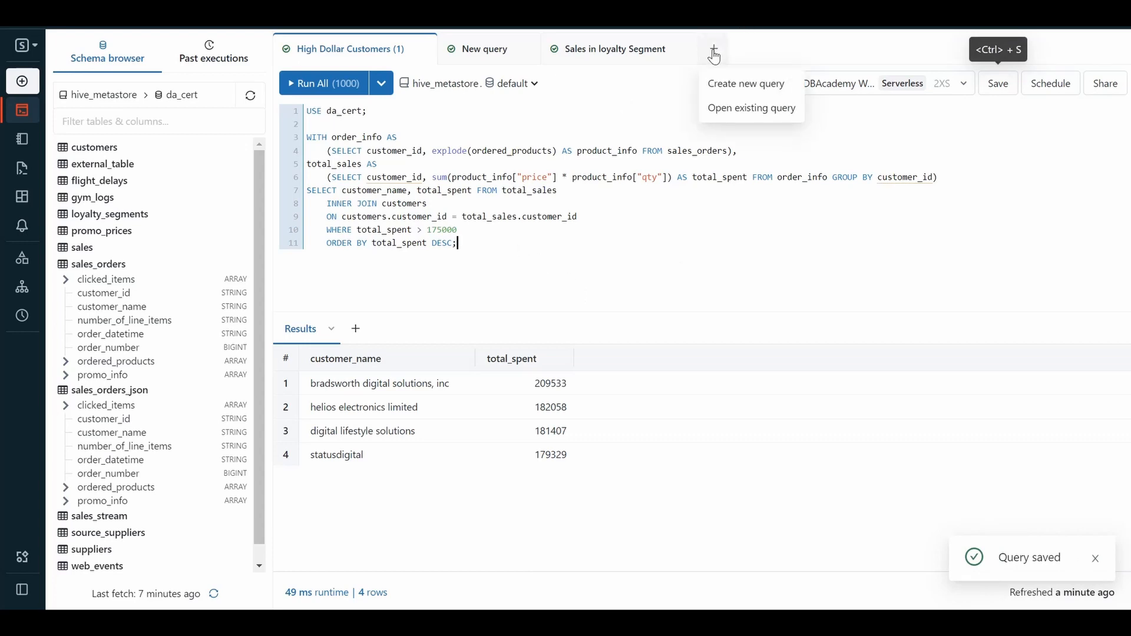
left_click(727, 86)
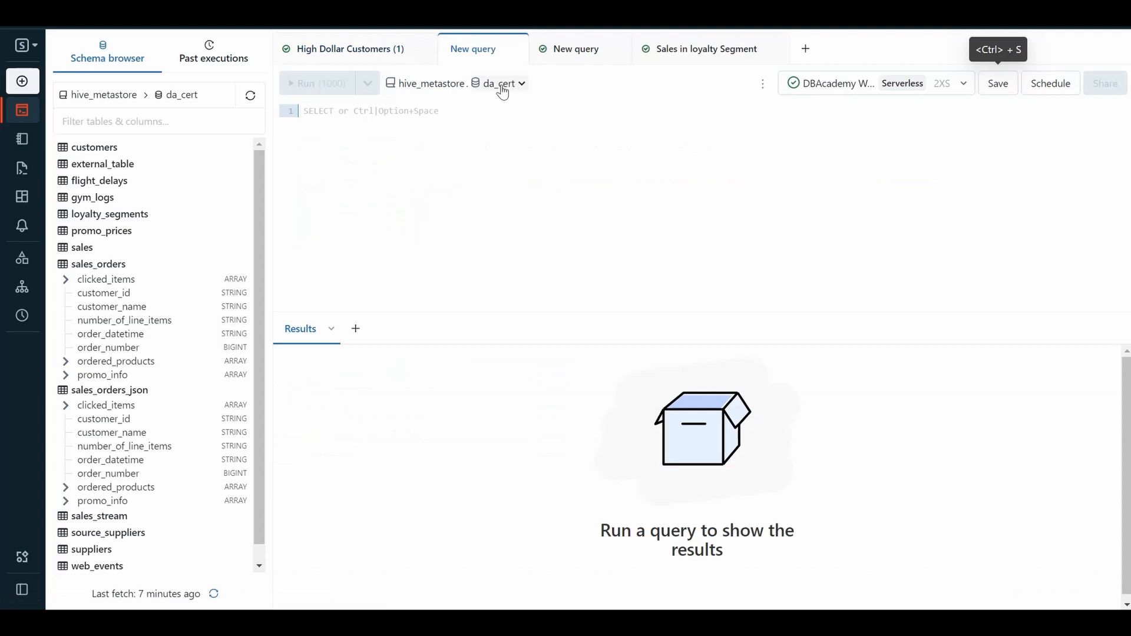
double_click(483, 54)
type("Sa")
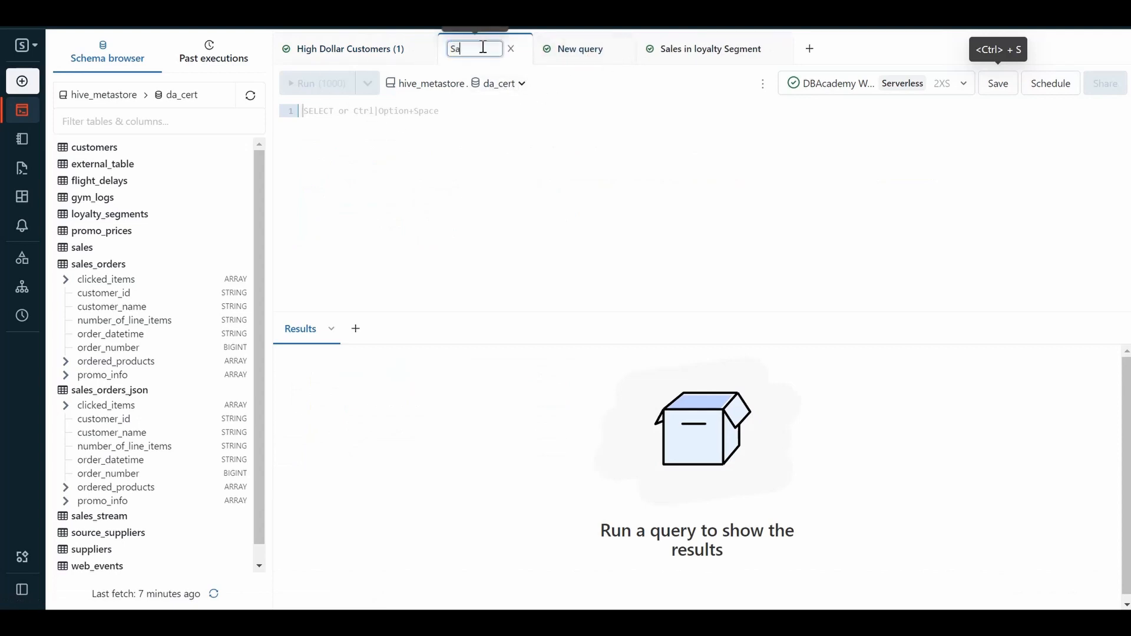
type("les in loy")
type("alt")
type("y segm")
type("ent")
left_click(478, 49)
key("BackSpace")
key("Return")
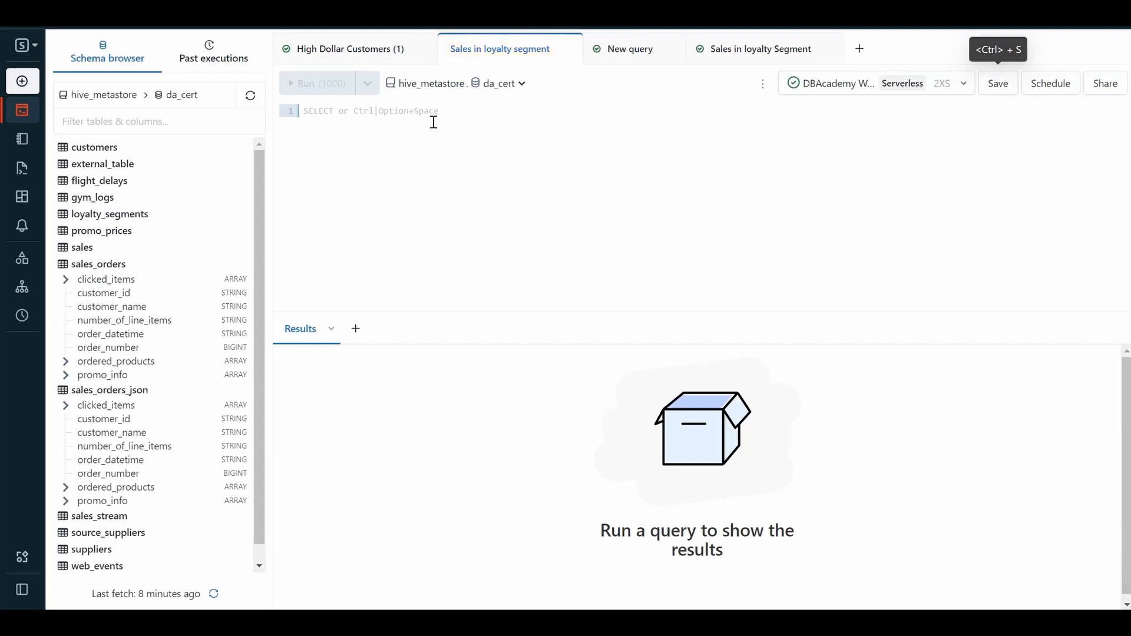
Append (1) to the new query's name so it reads Sales in loyalty segment(1).
double_click(547, 48)
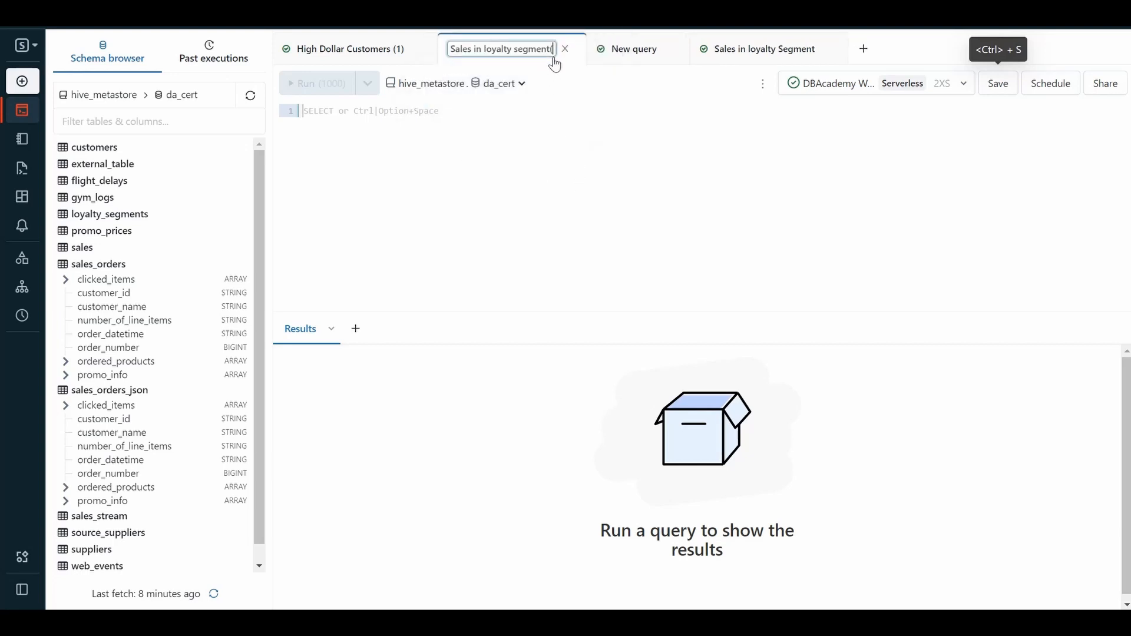
type("(1)")
key("Return")
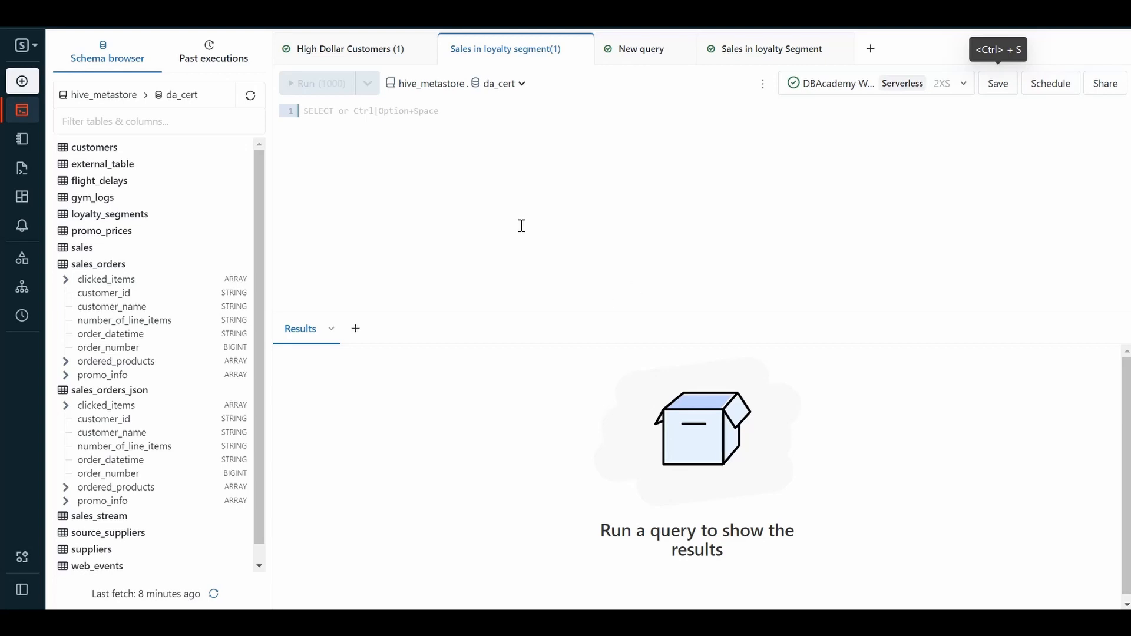
Paste the WITH sold_products query that sums sales grouped by loyalty_segment_description, and run all its statements.
type("USE da_cert; WITH sold_products AS (SELECT *, explode(ordered_products) as products FROM sales_orders     JOIN customers         ON customers.customer_id = sales_orders.customer_id     JOIN loyalty_segments         ON customers.loyalty_segment = loyalty_segments.loyalty_segment_id) SELECT loyalty_segment_description, sum(products['price'] * products['qty']) AS sales FROM sold_products     GROUP BY loyalty_segment_description;")
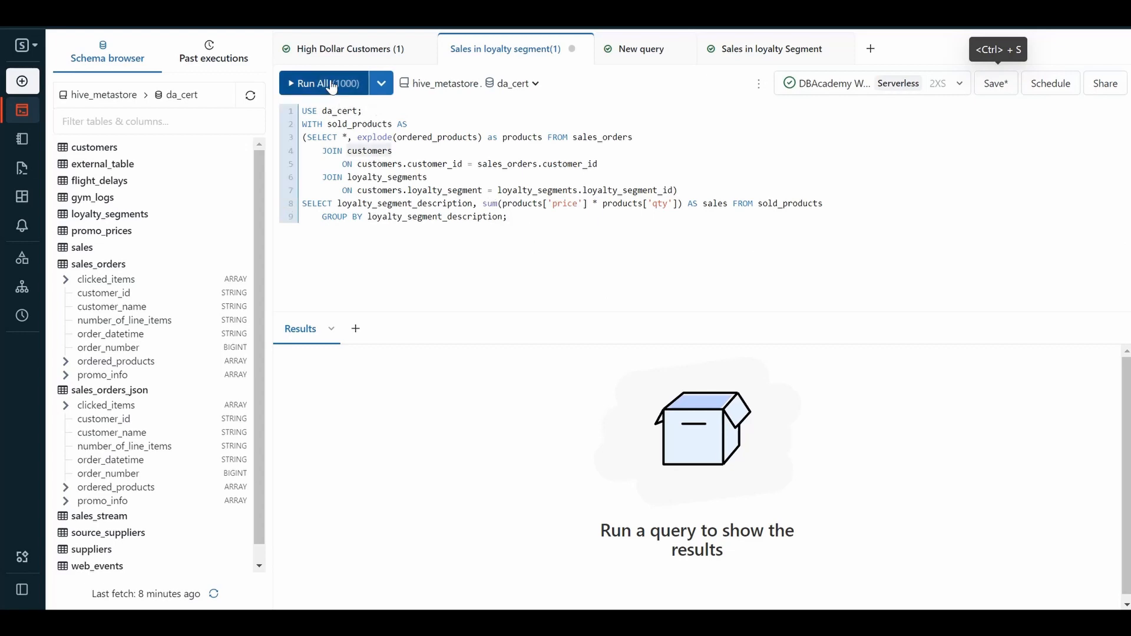
left_click(331, 87)
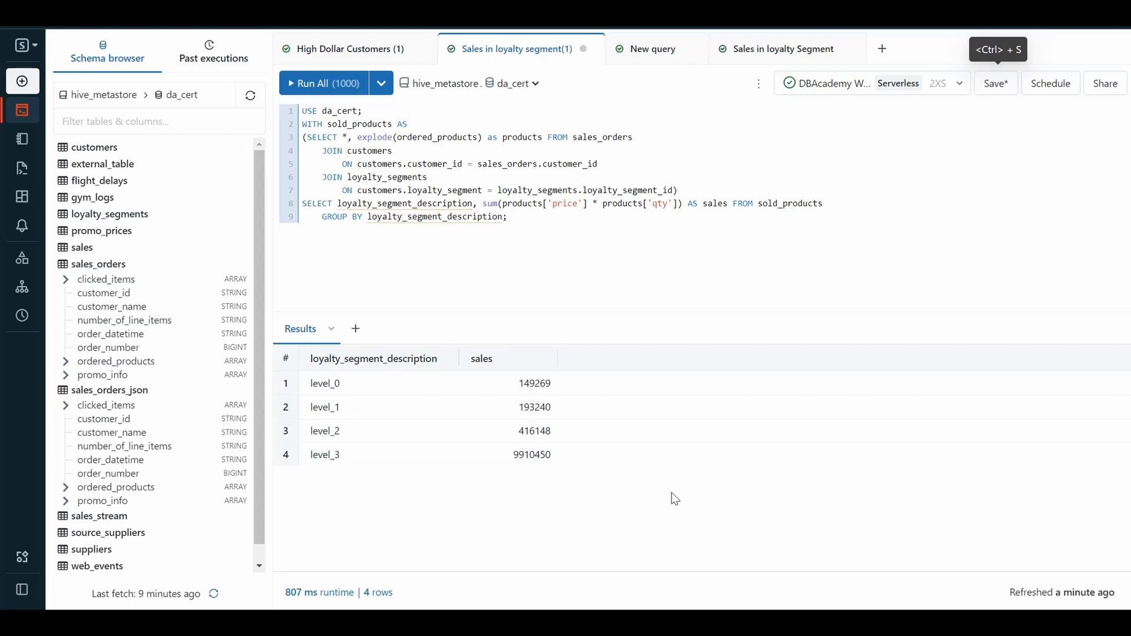
Save the Sales in loyalty segment(1) query.
left_click(989, 94)
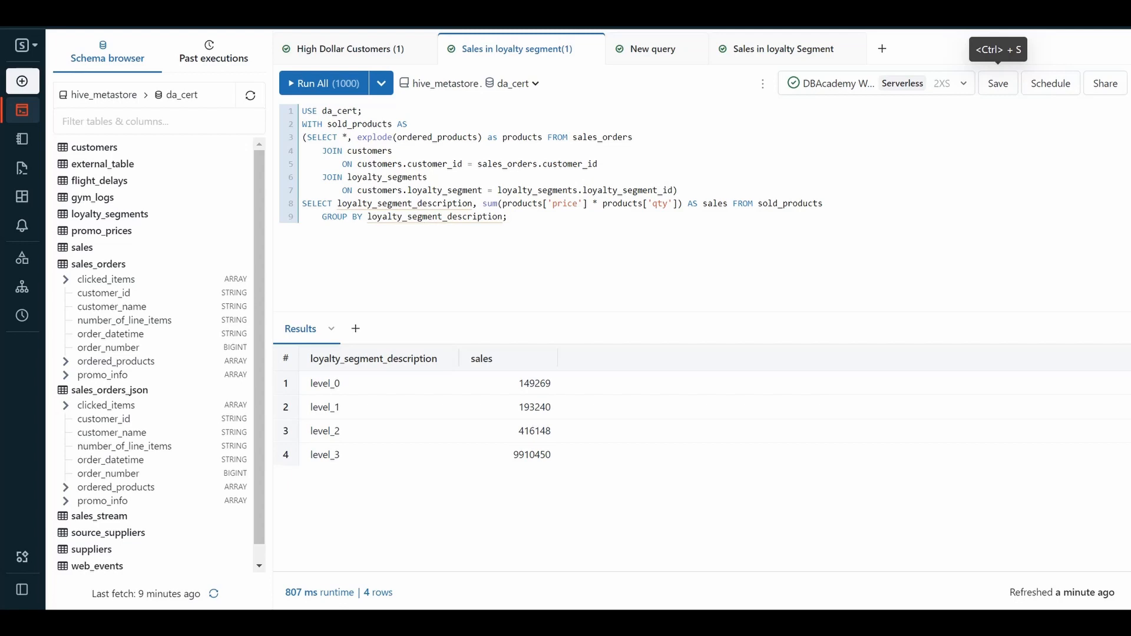
Switch to the High Dollar Customers (1) query and open its results table visualization for editing.
left_click(345, 52)
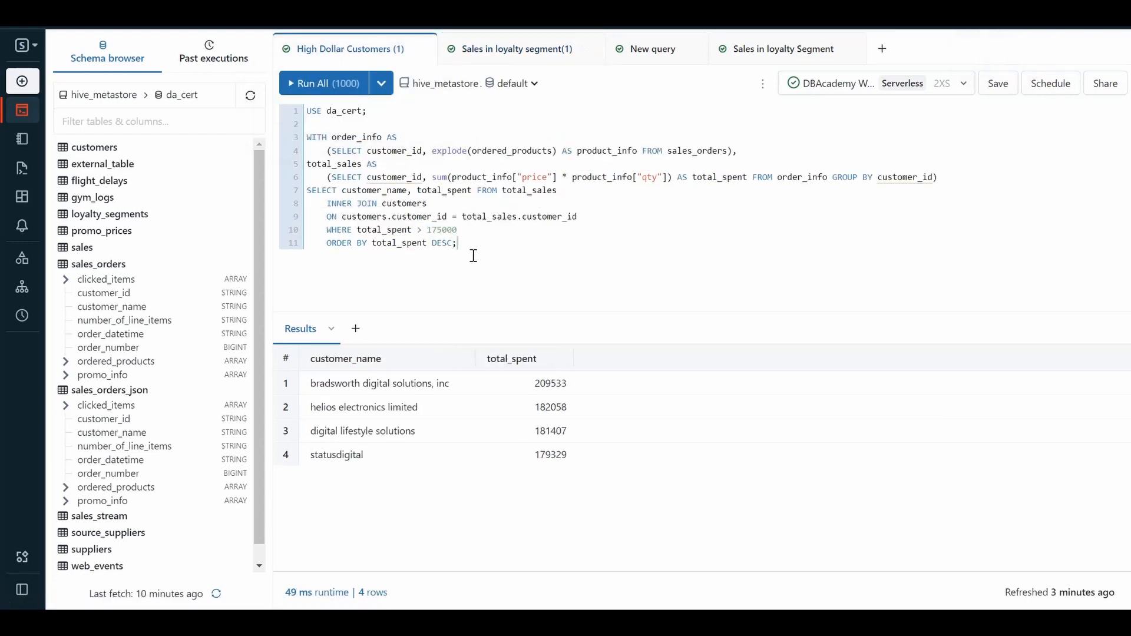
left_click(332, 330)
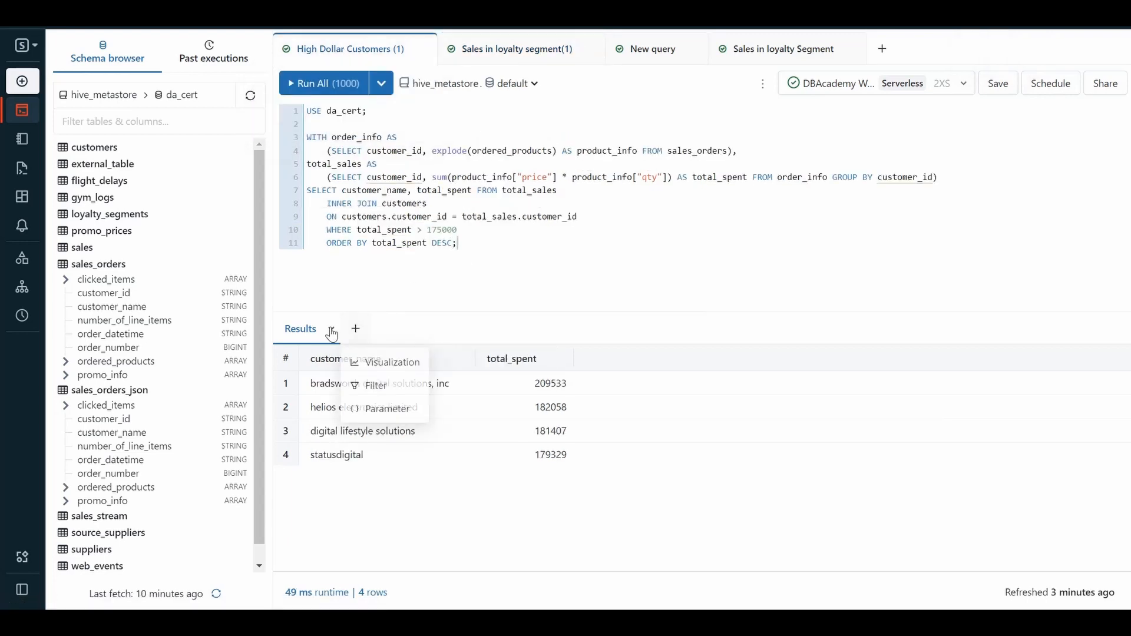
left_click(332, 330)
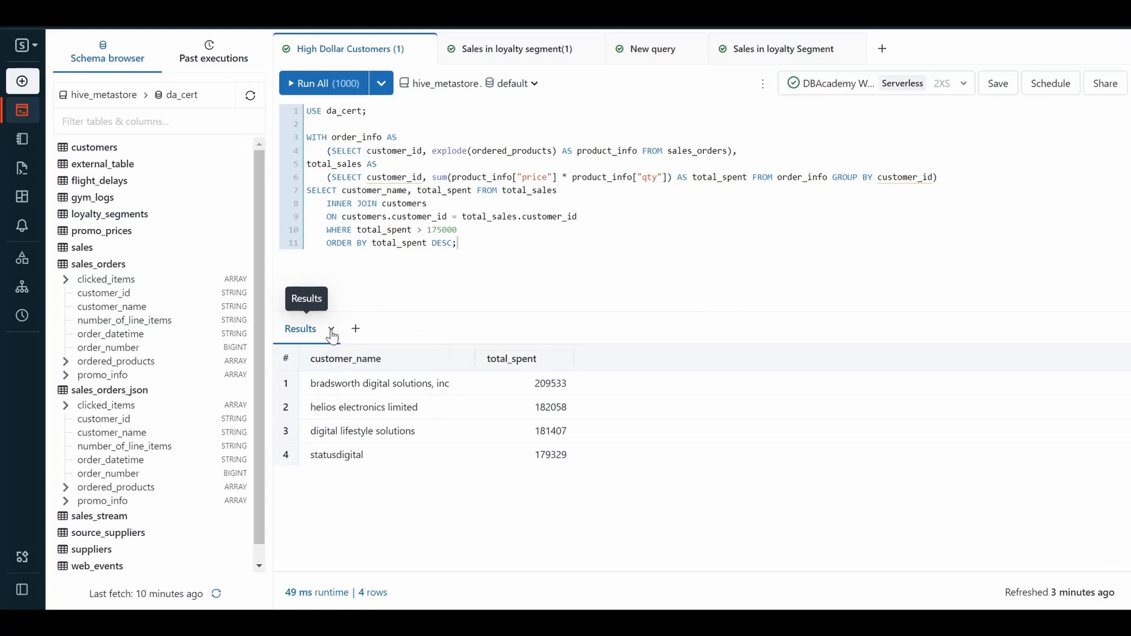
left_click(332, 331)
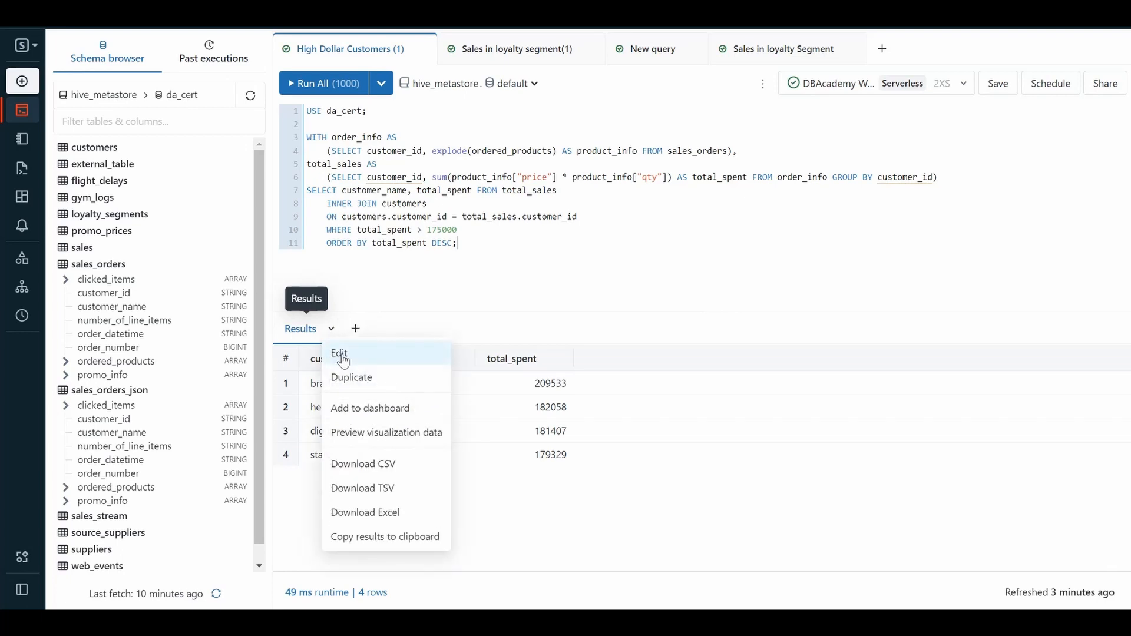
left_click(341, 355)
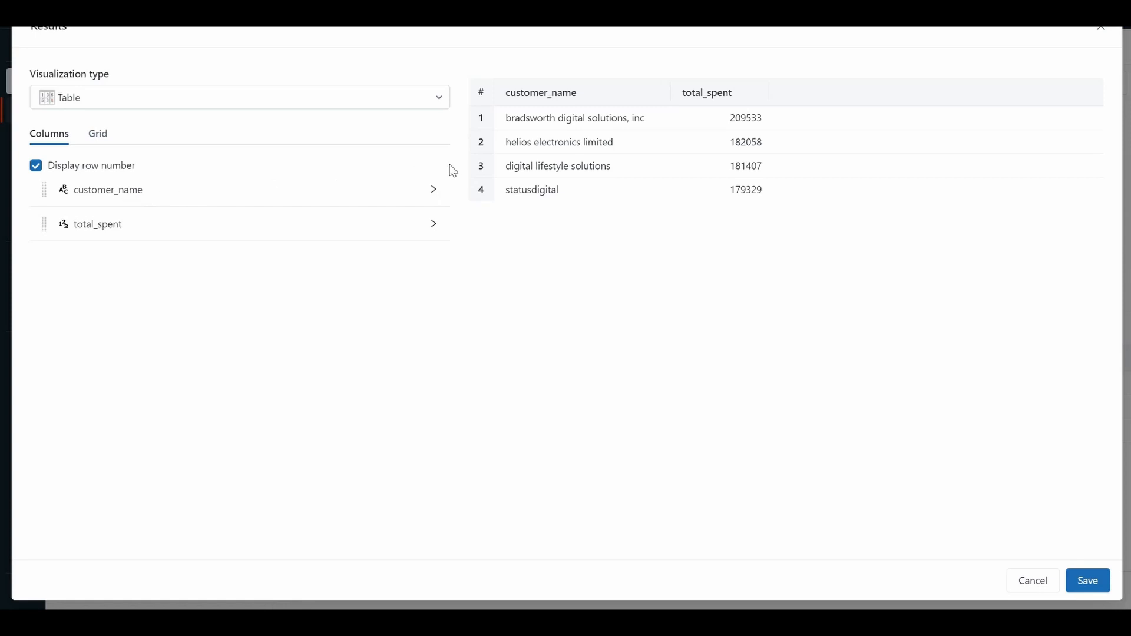
Change the customer_name column's display name in the results table to Customer Name.
left_click(433, 192)
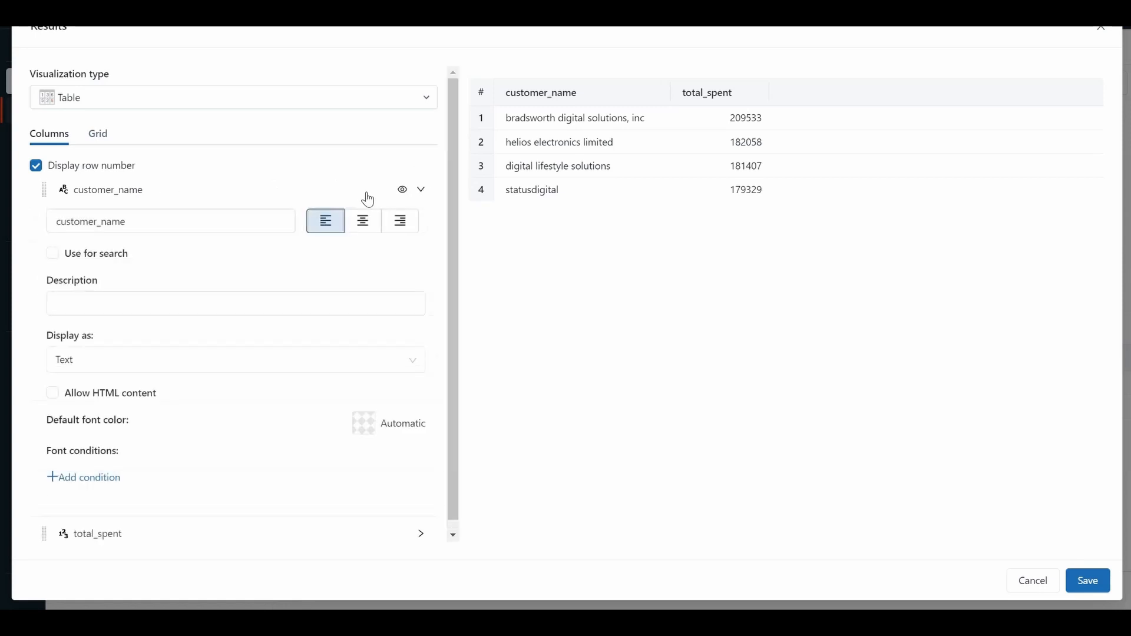
left_click(61, 220)
key("BackSpace")
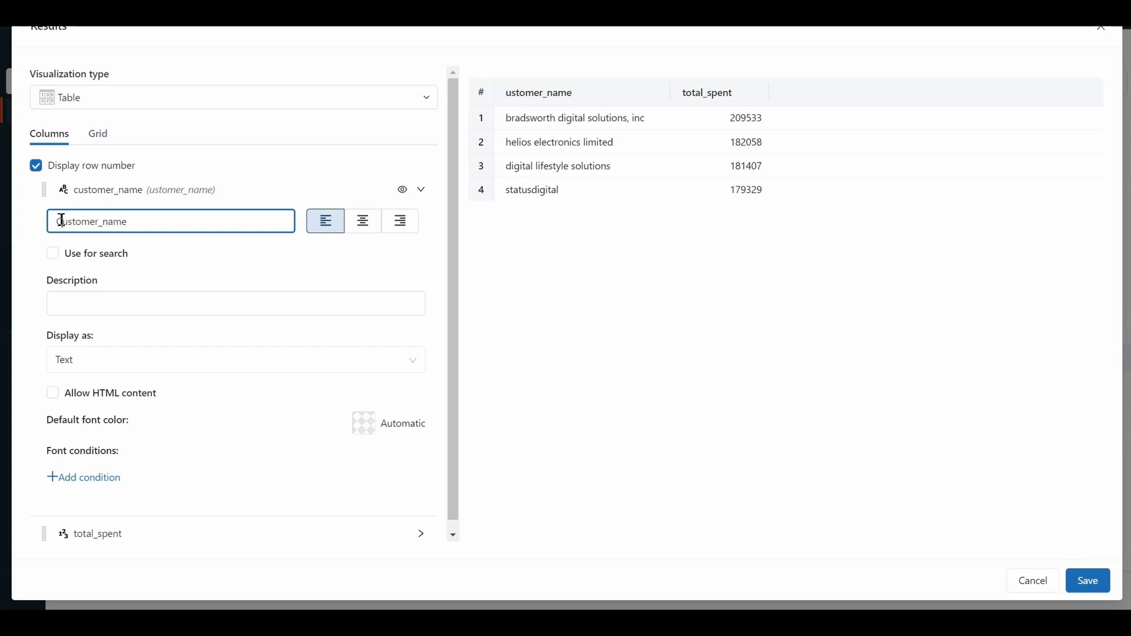
type("Cu")
key("BackSpace")
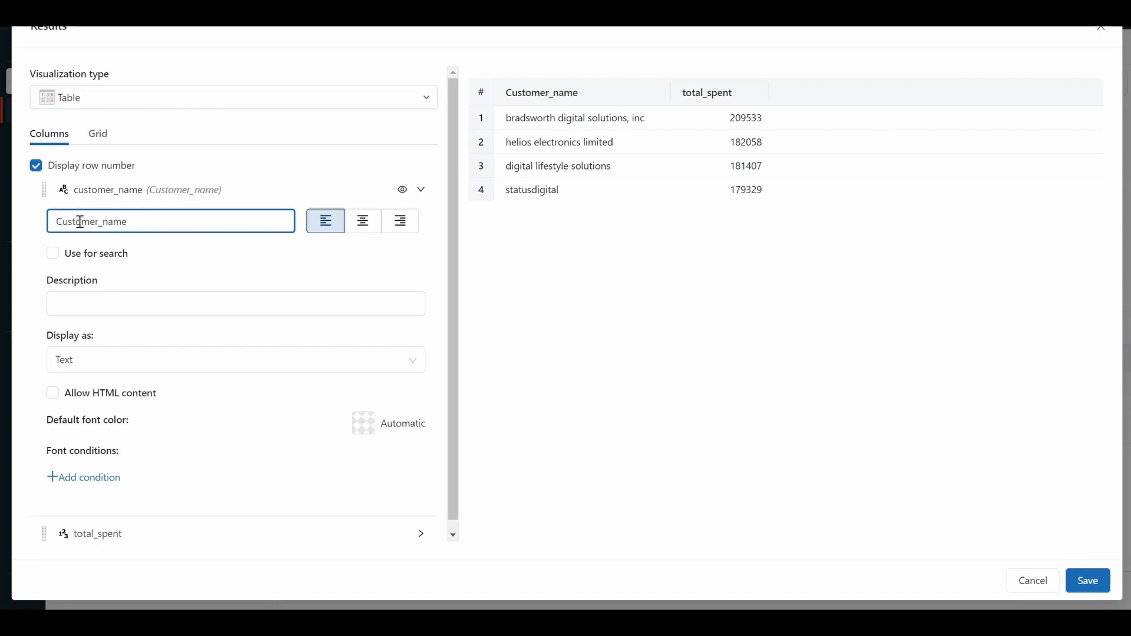
left_click(136, 228)
key("BackSpace")
key("BackSpace")
key("BackSpace")
key("BackSpace")
key("BackSpace")
type("Name")
Change the total_spent column's display name in the results table to Total Spent.
left_click_drag(450, 426, 451, 435)
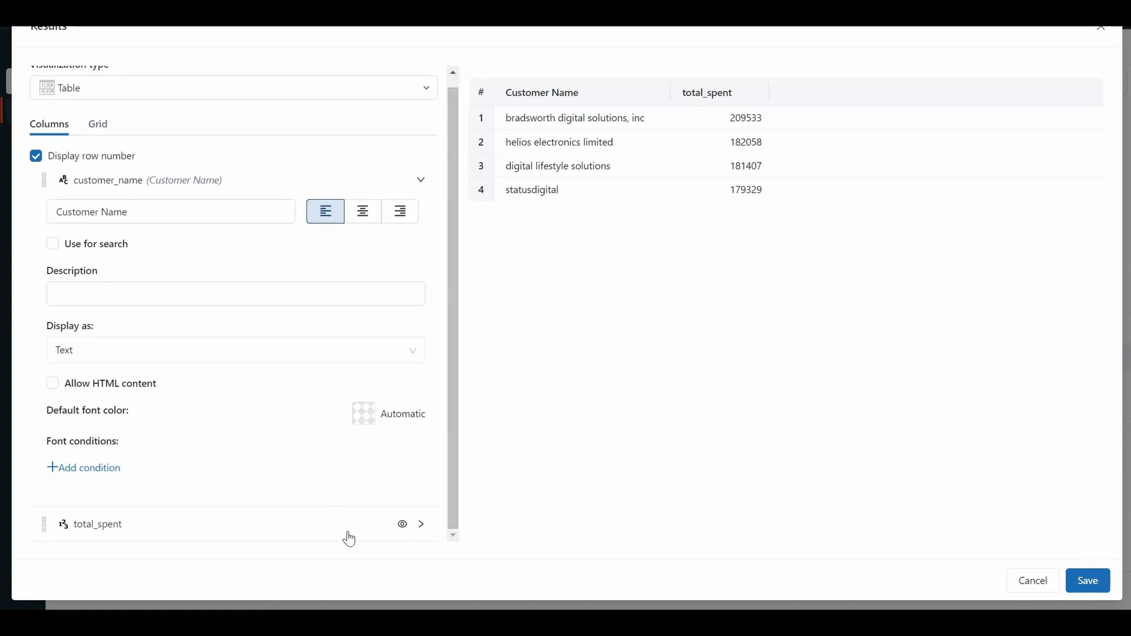
left_click(311, 533)
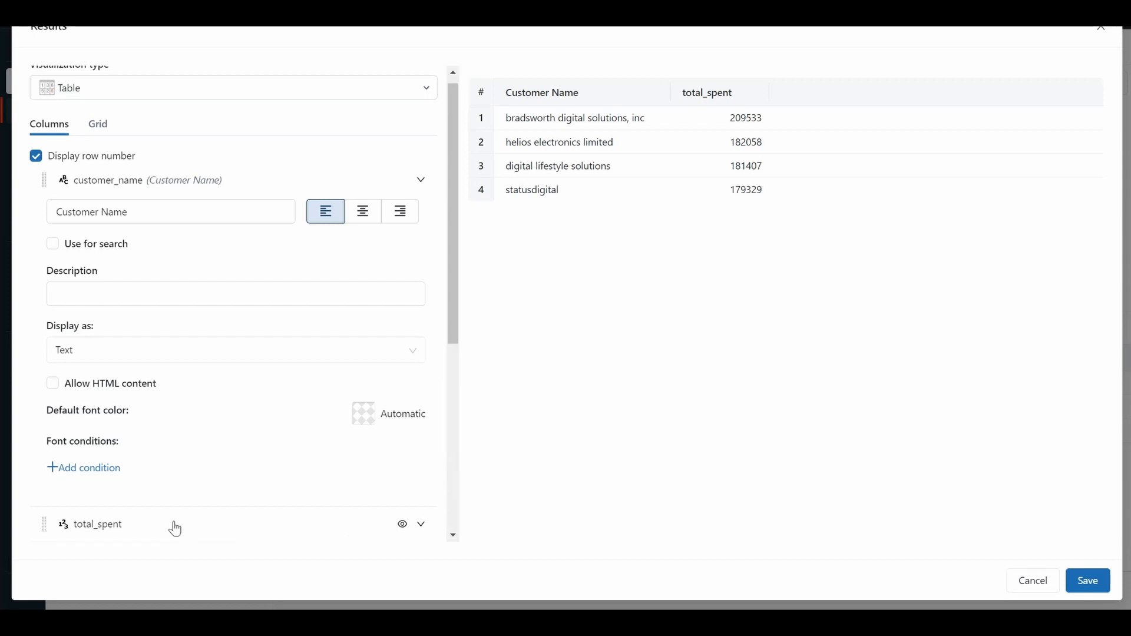
left_click(419, 529)
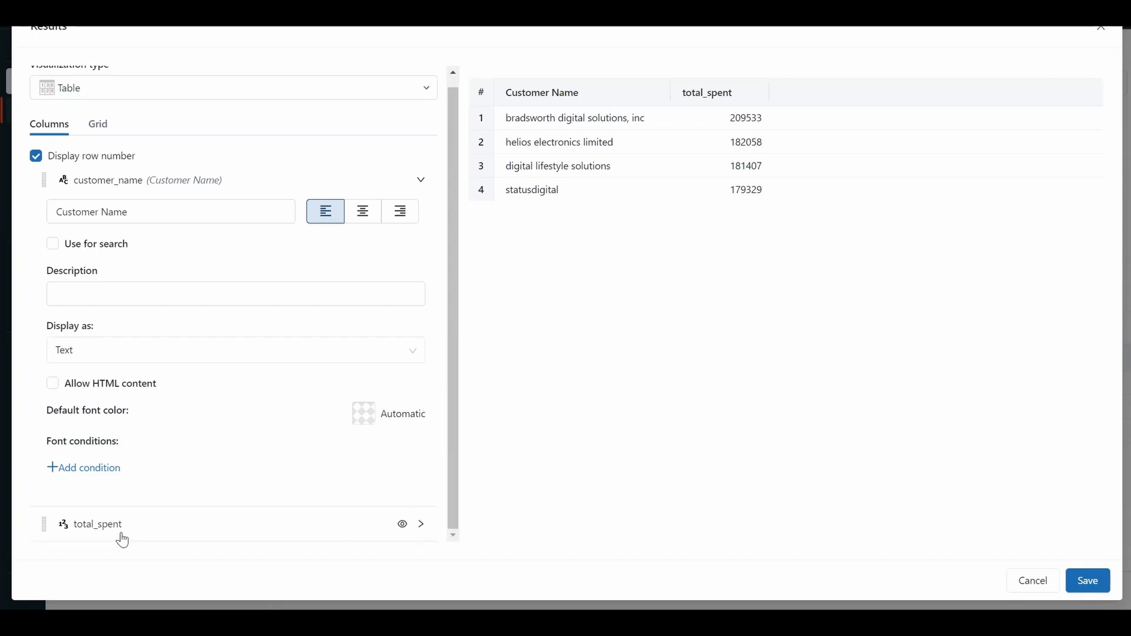
left_click(421, 525)
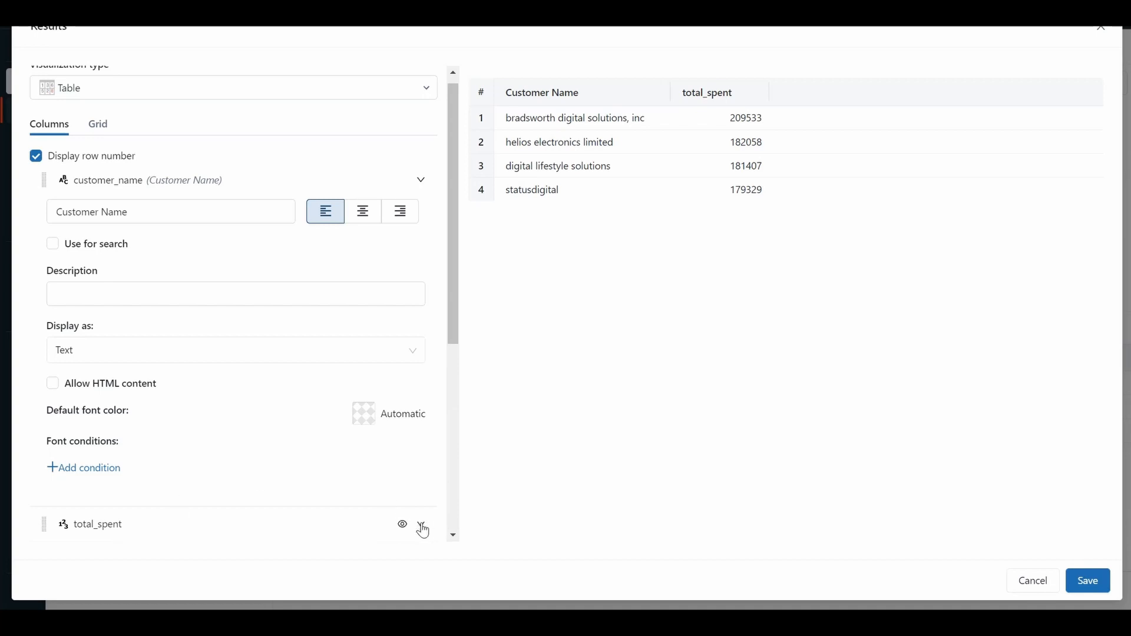
left_click(423, 530)
left_click(84, 537)
type("Total S")
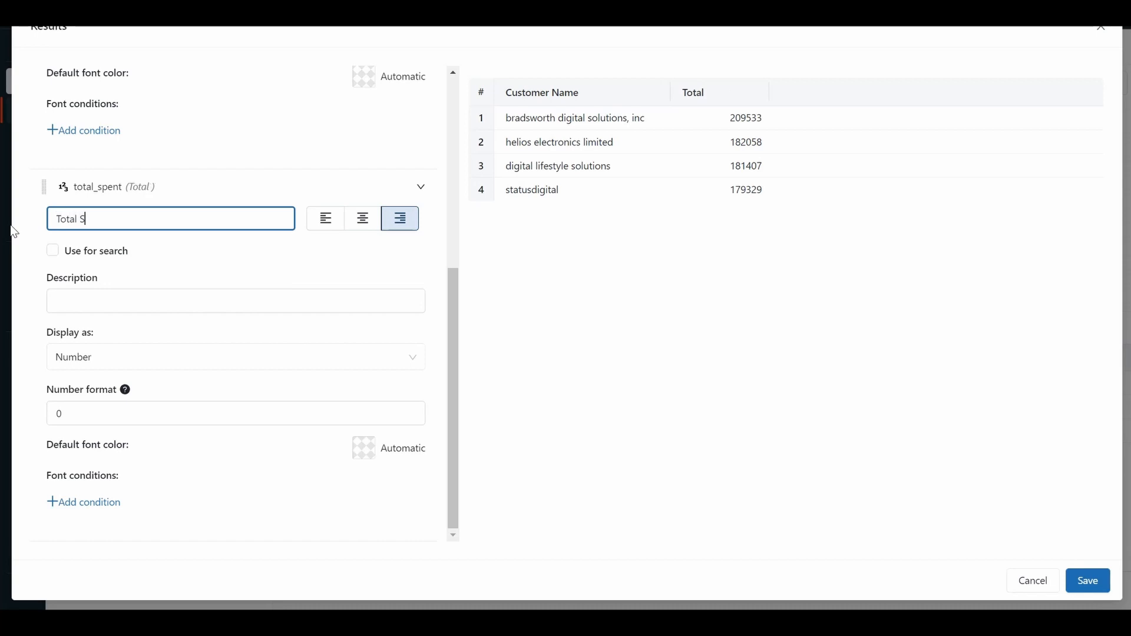
type("pent")
Add a font condition to the total_spent column that applies if total_spent > 200000.
left_click(105, 511)
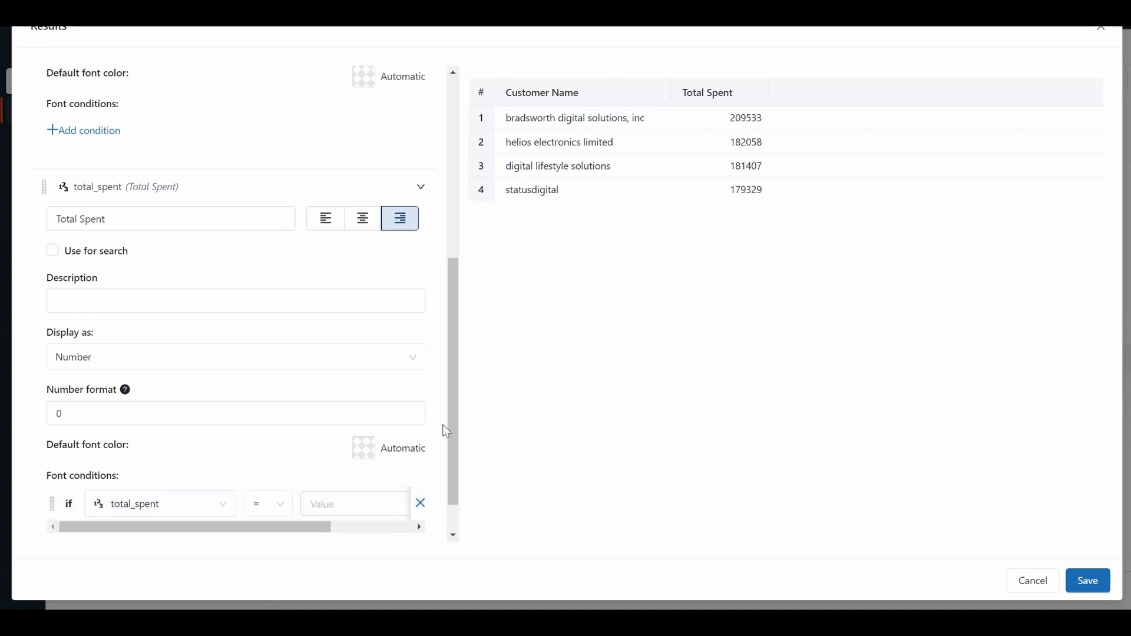
scroll(457, 404, "down", 1)
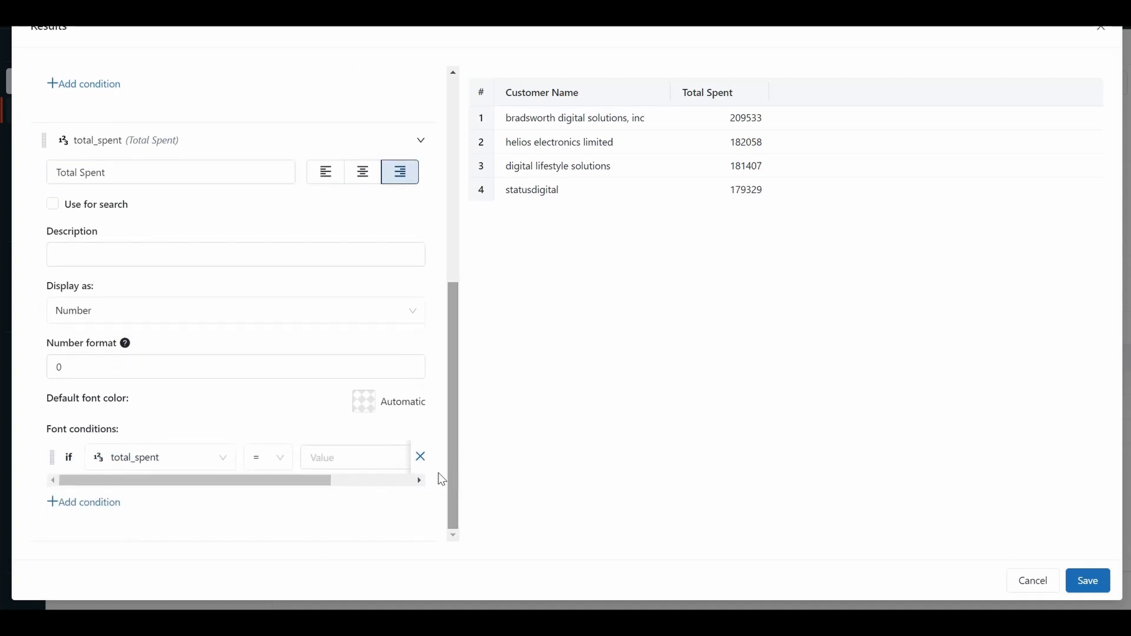
left_click(282, 460)
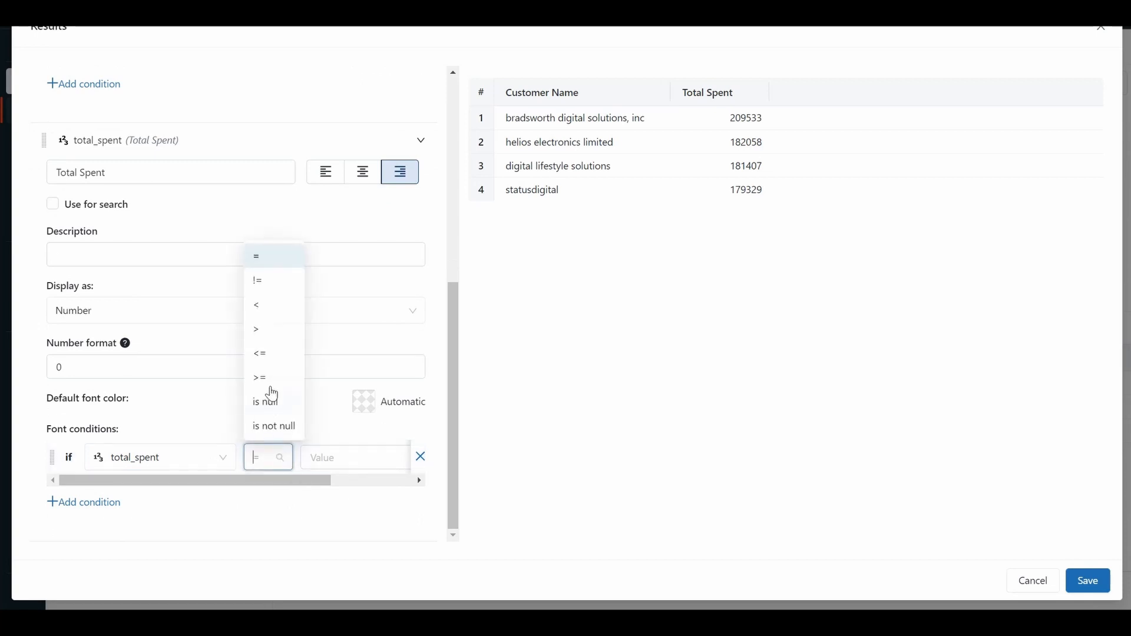
left_click(270, 337)
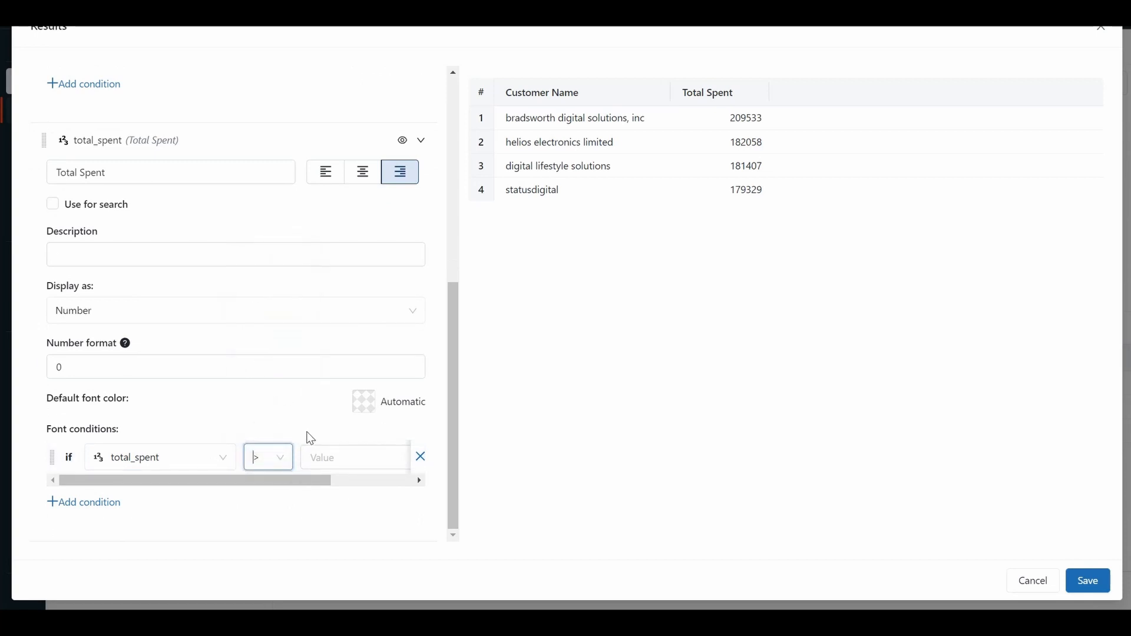
left_click(319, 459)
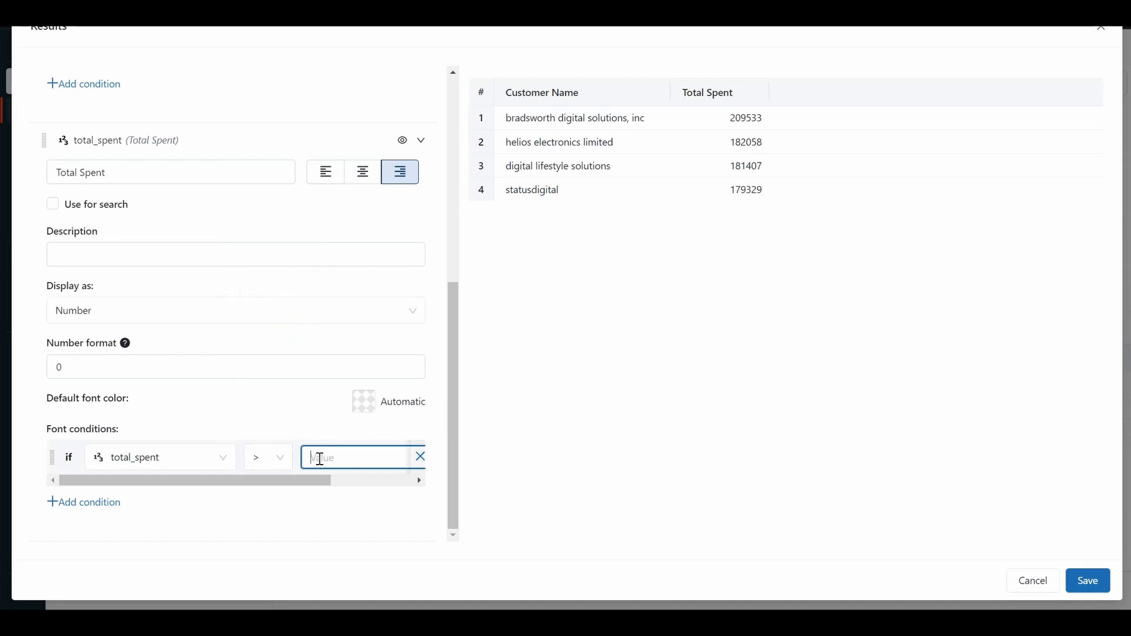
type("200000")
left_click(449, 537)
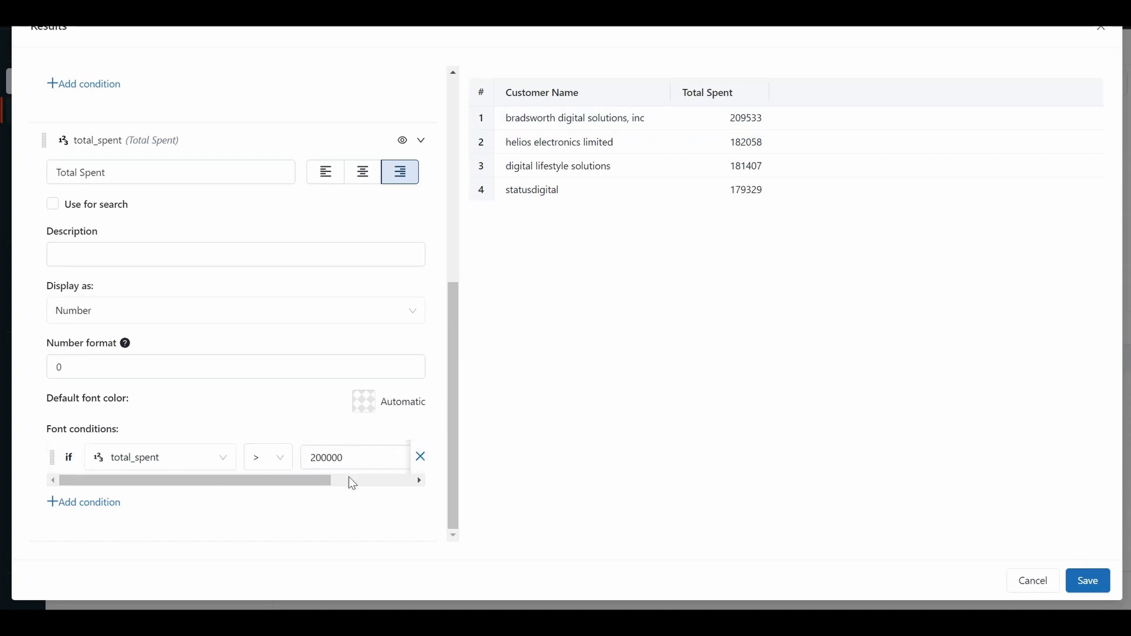
Set the total_spent condition's font color to red (#E92828) and save the results table visualization.
left_click_drag(248, 482, 398, 501)
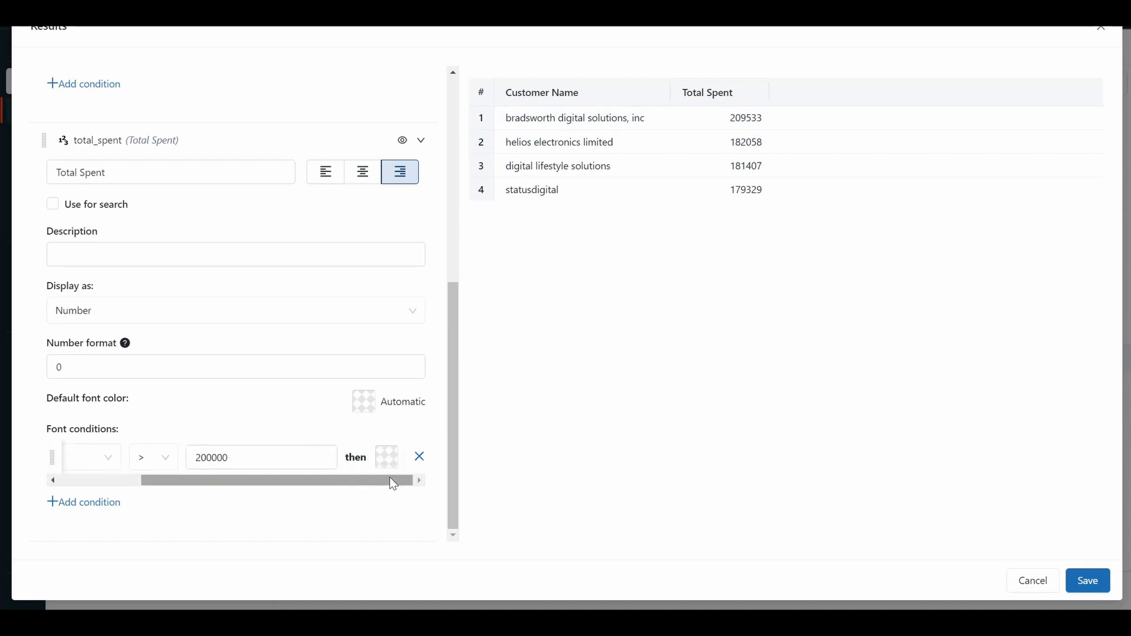
left_click(386, 458)
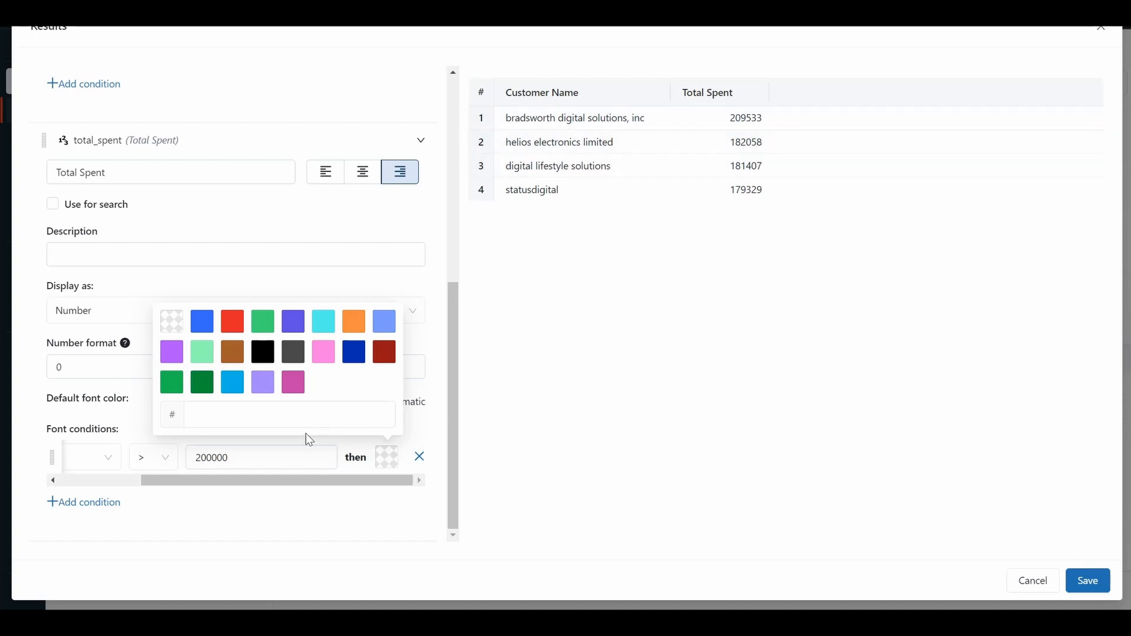
left_click(233, 325)
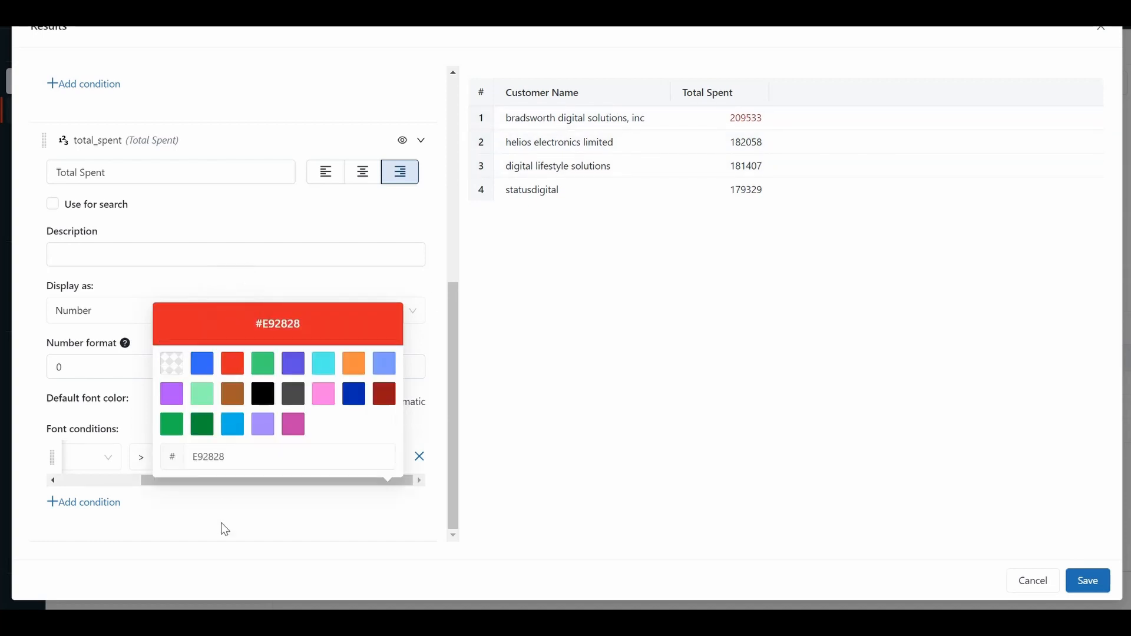
left_click_drag(203, 486, 33, 475)
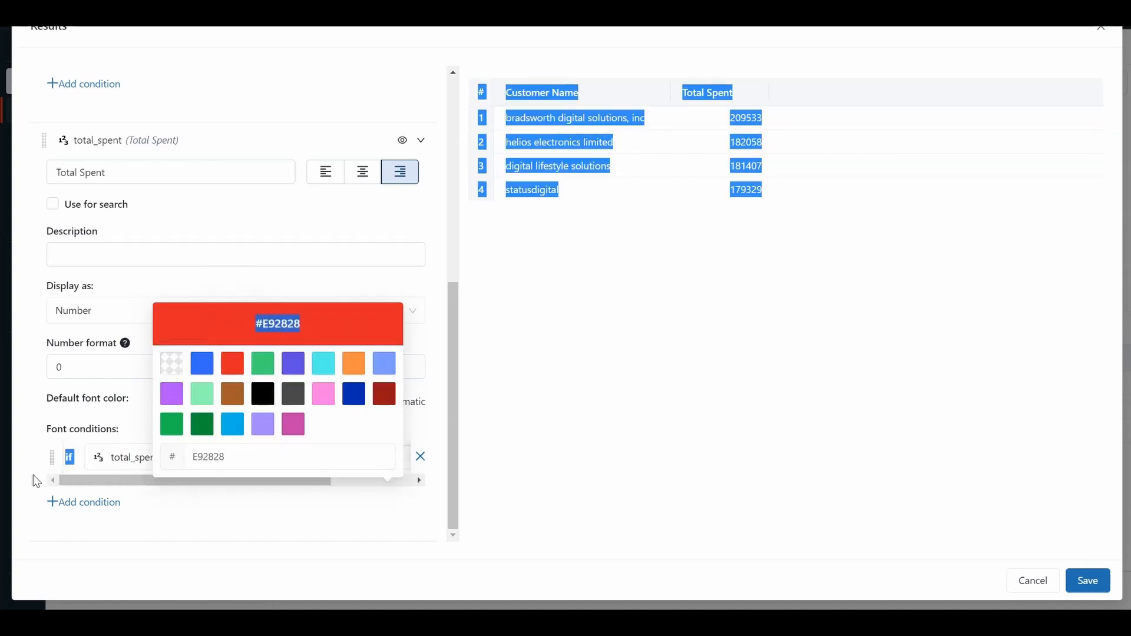
left_click(569, 367)
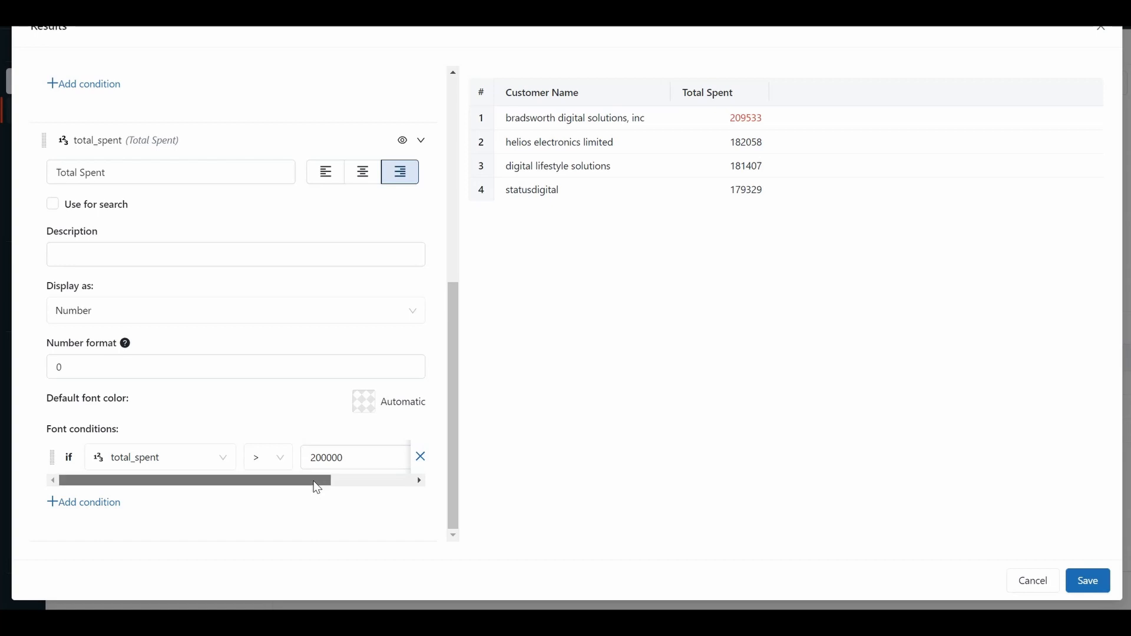
left_click_drag(315, 484, 129, 498)
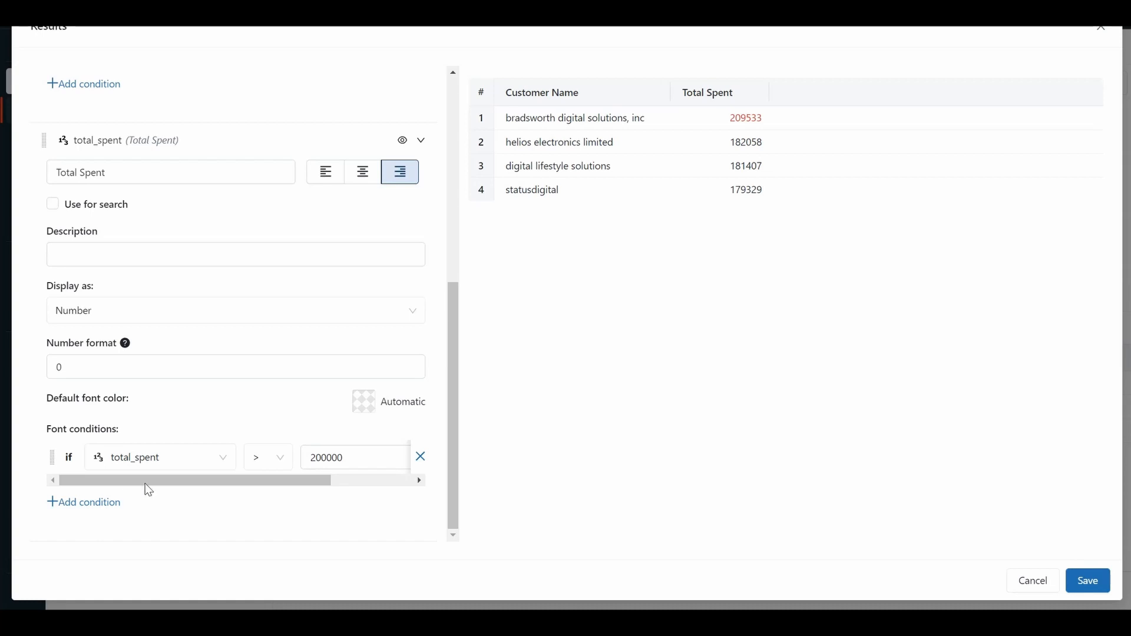
left_click(1090, 581)
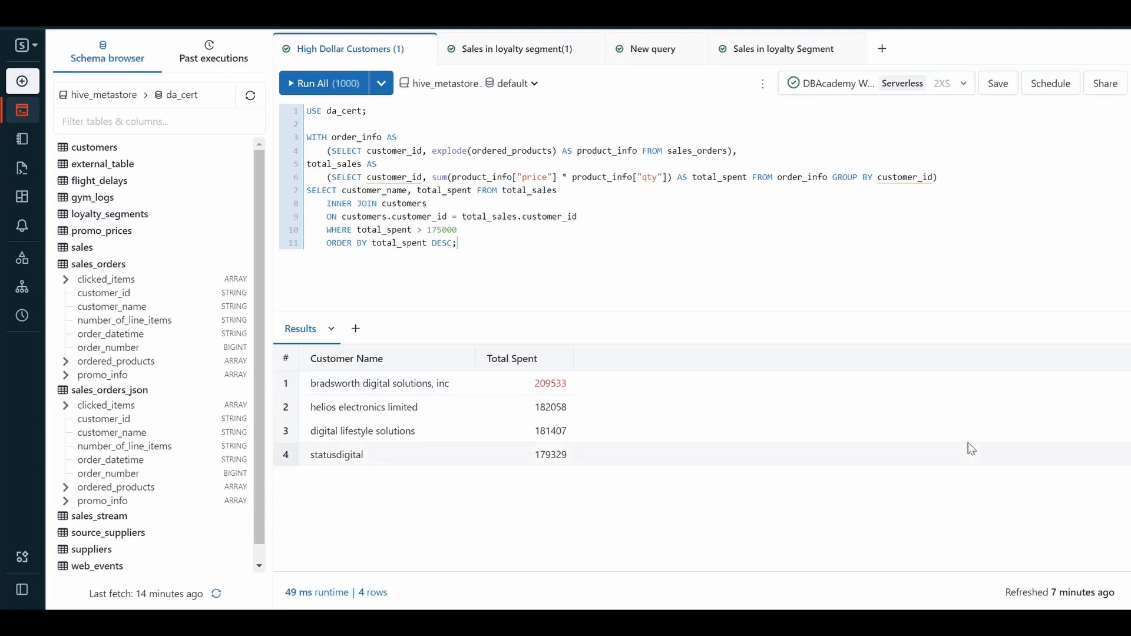
Add a new visualization to the High Dollar Customers (1) results and set its type to Counter.
left_click(332, 330)
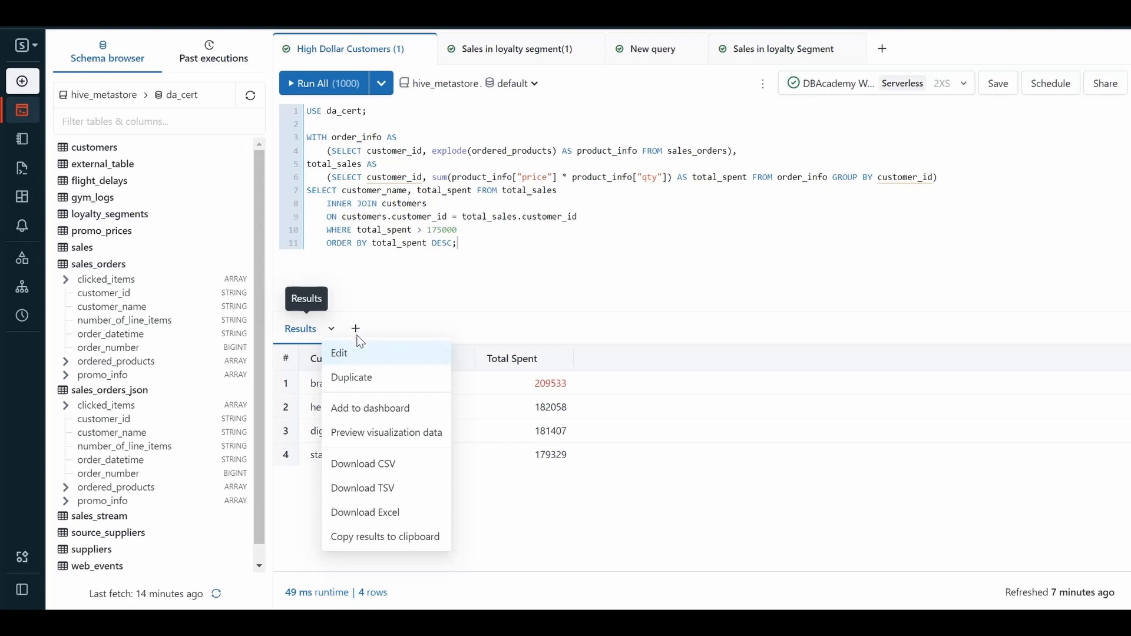
left_click(355, 328)
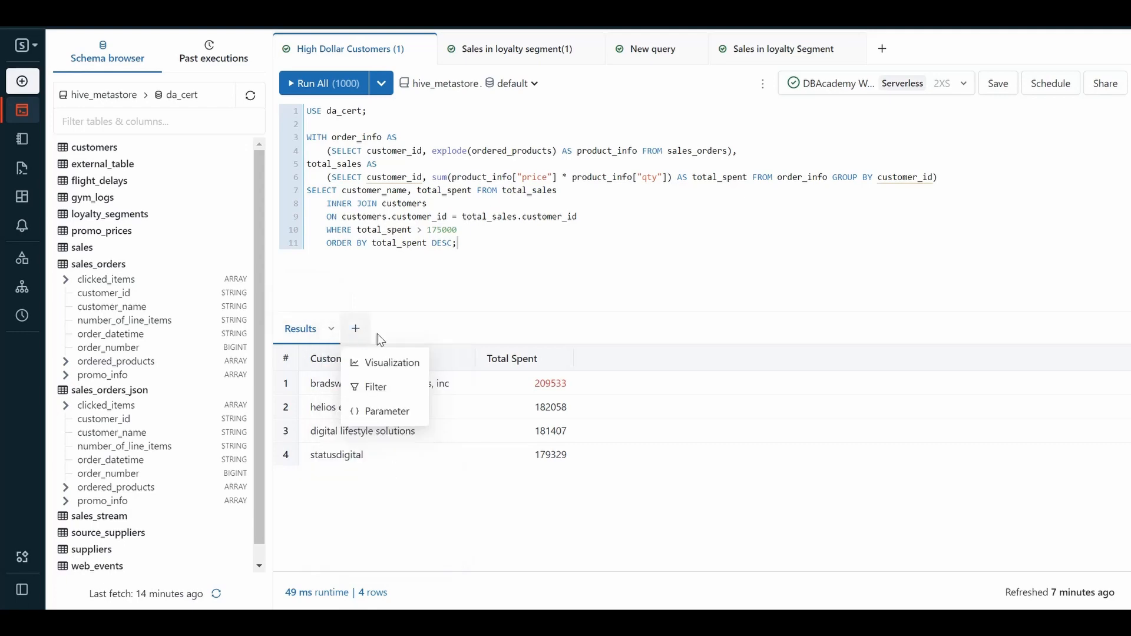
left_click(382, 366)
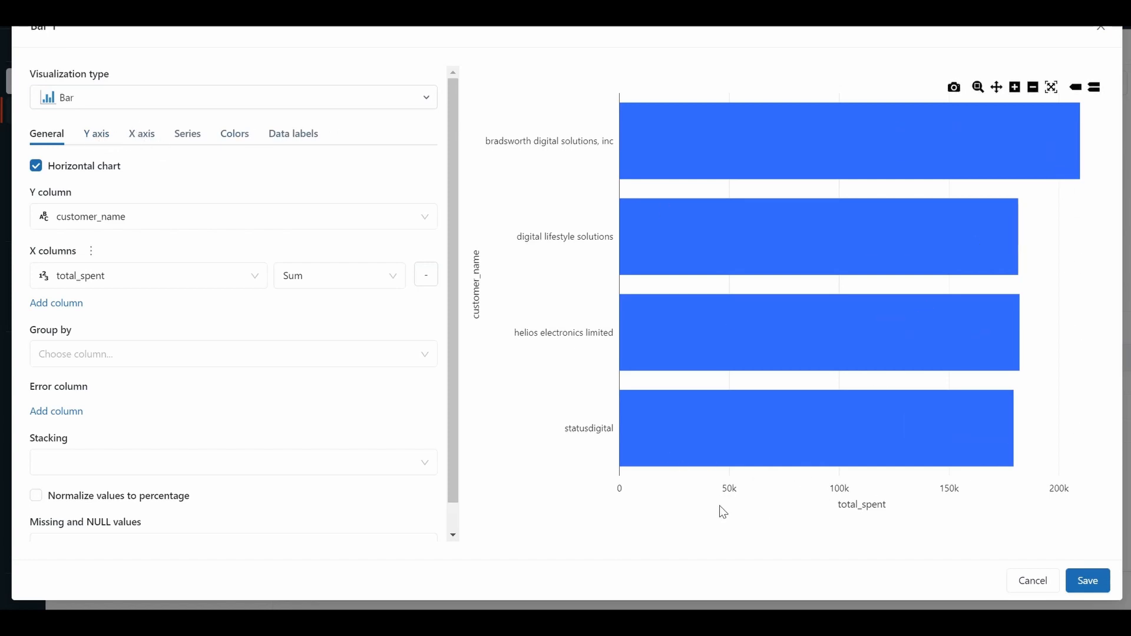
left_click(428, 98)
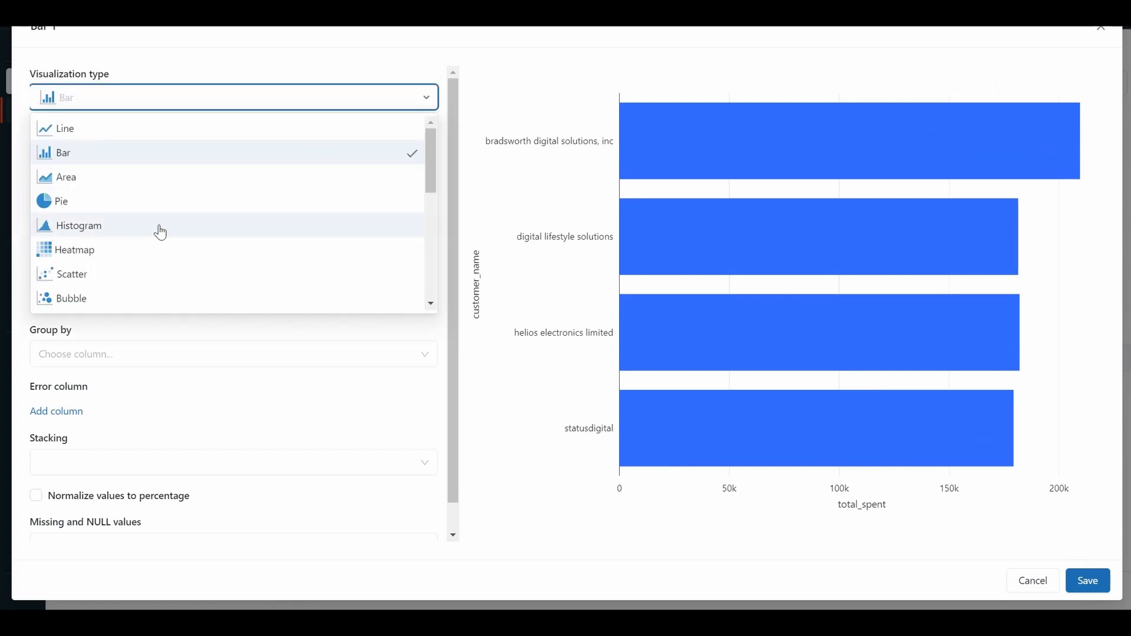
scroll(159, 230, "down", 4)
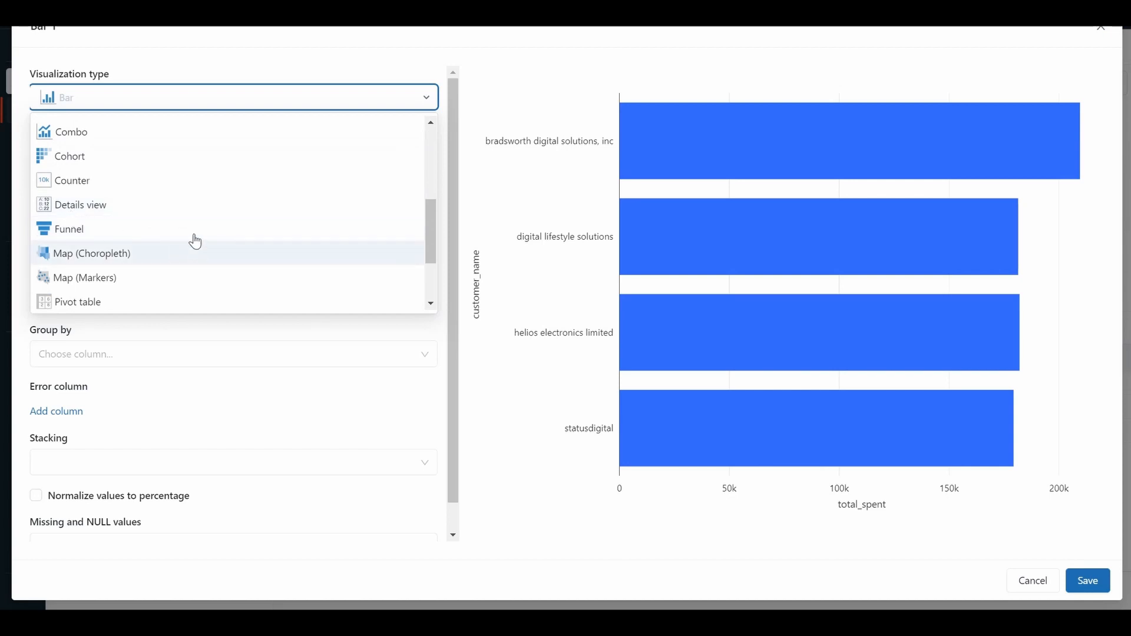
left_click(124, 187)
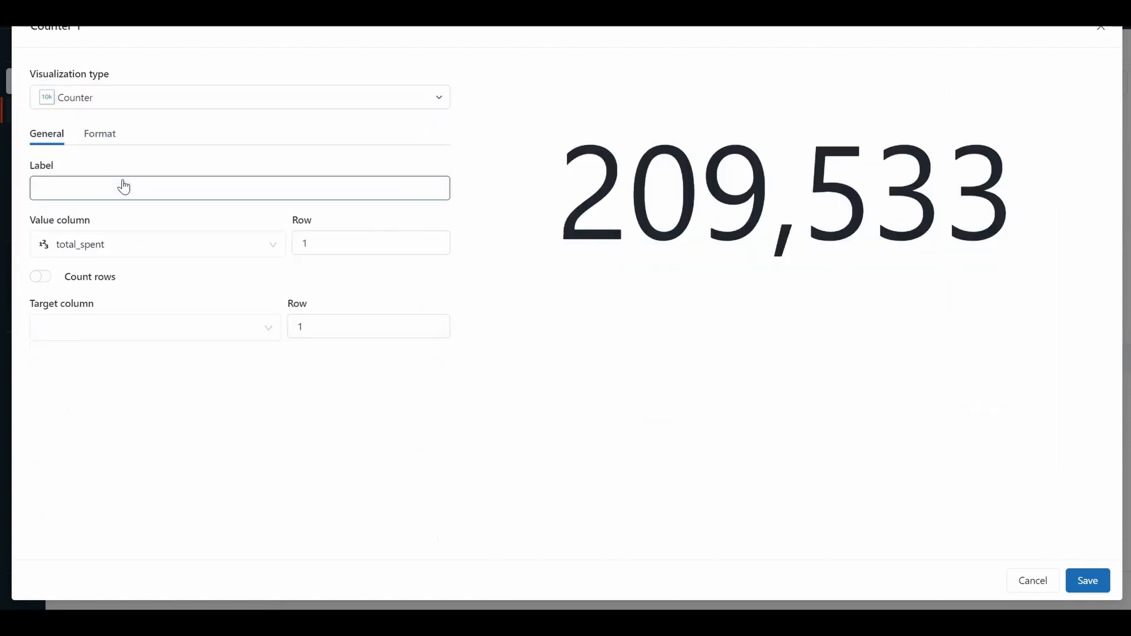
Label the counter Highest Sales Total and choose total_spent as its value column.
left_click(158, 191)
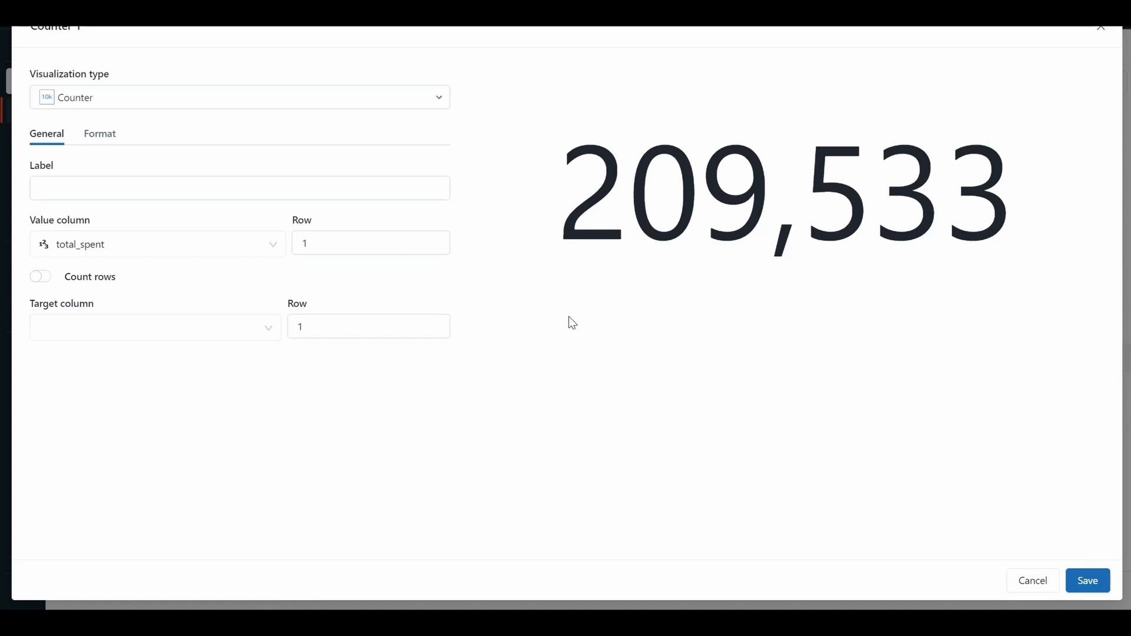
left_click(175, 191)
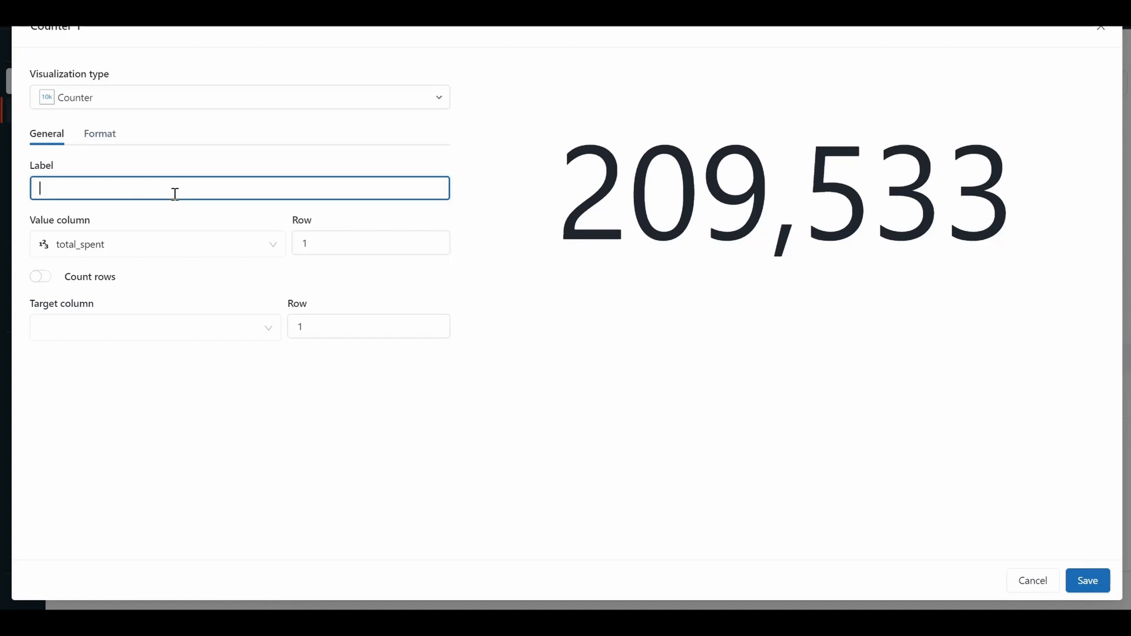
type("Highest")
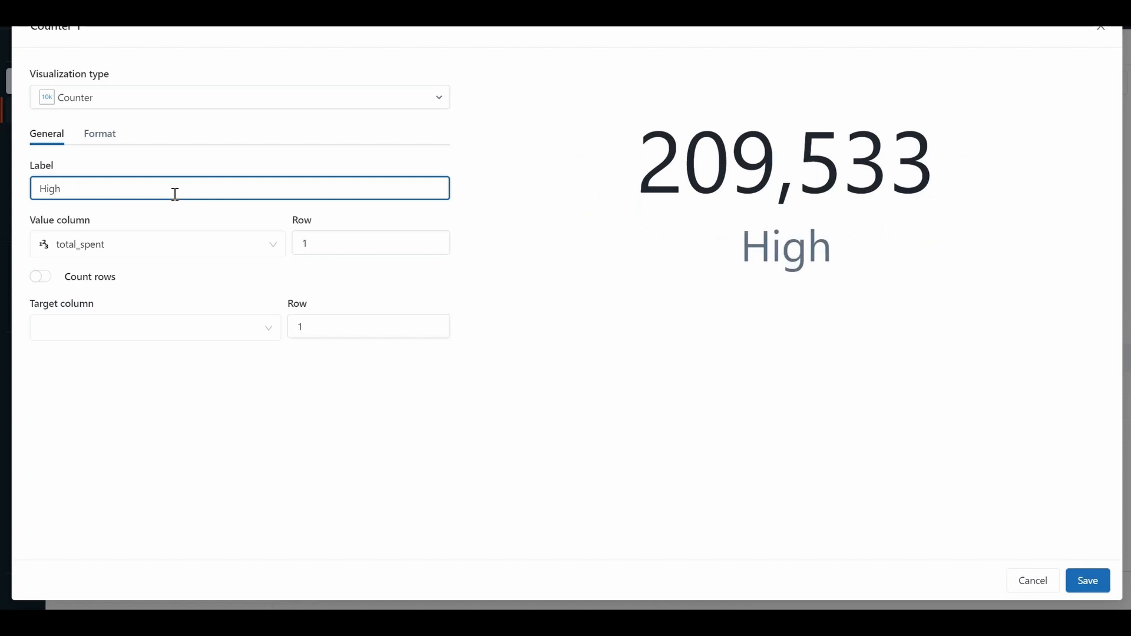
key("BackSpace")
type("est ")
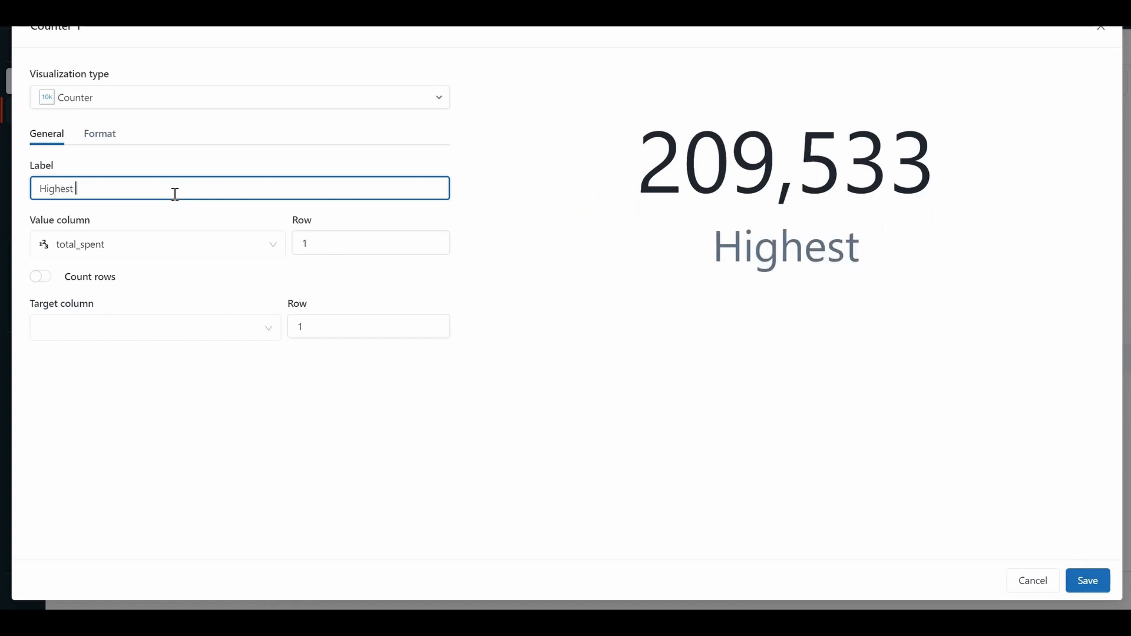
type("Sales ")
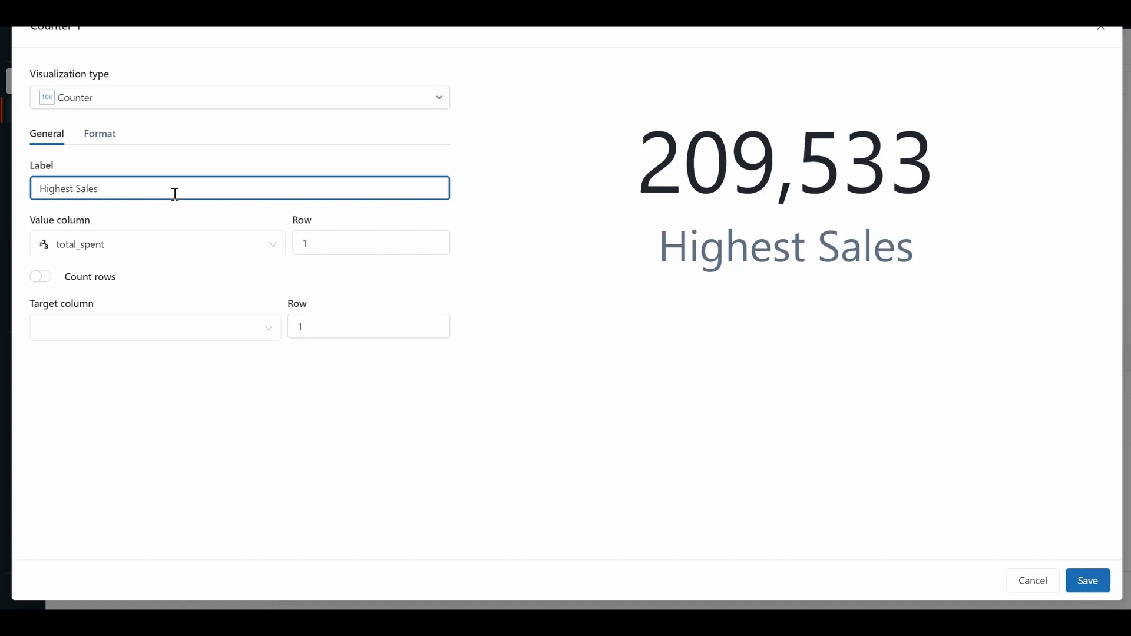
type("Total")
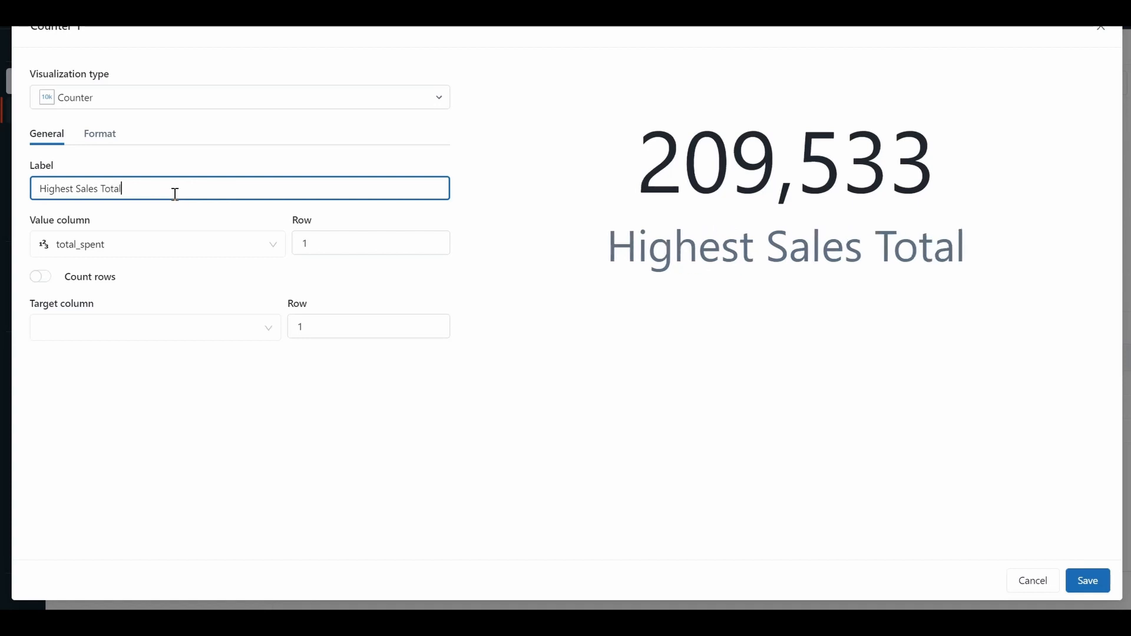
left_click(134, 248)
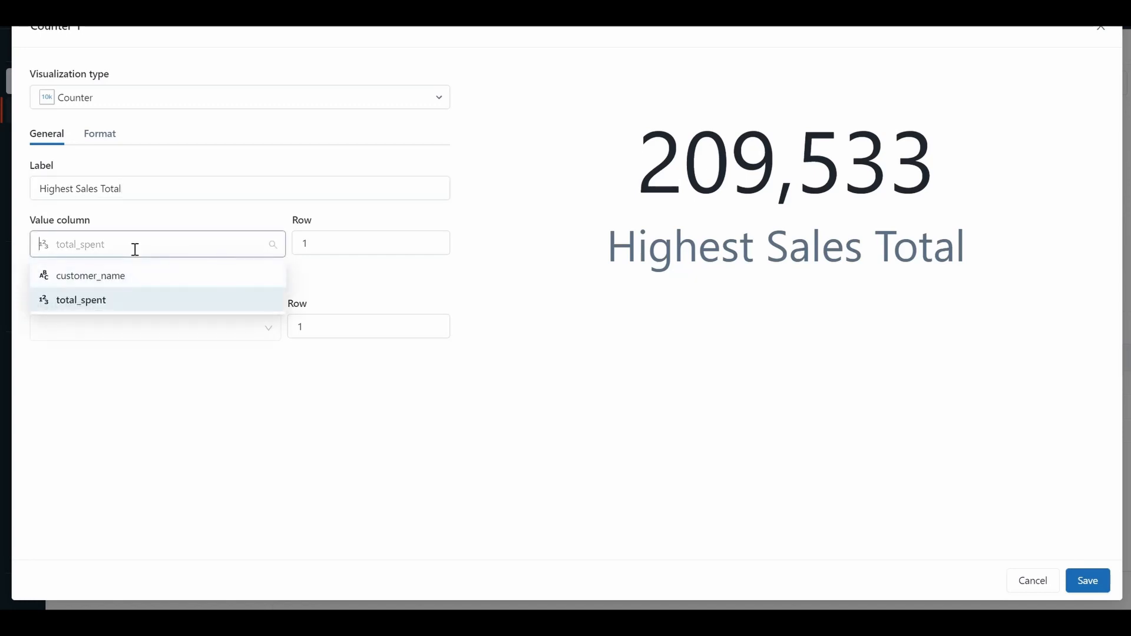
left_click(112, 311)
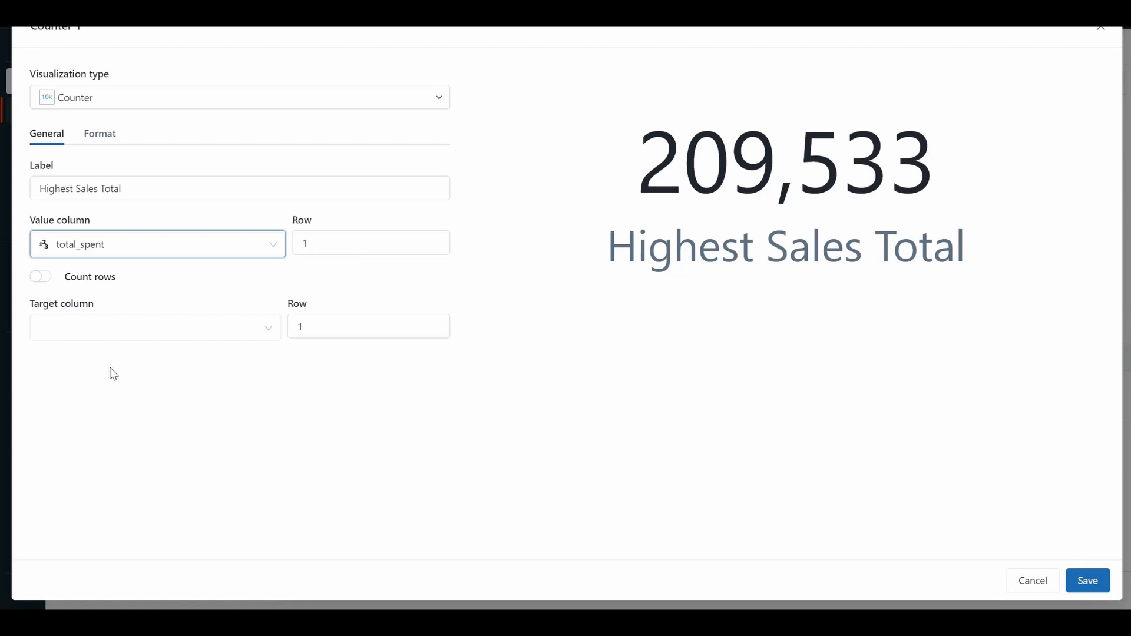
Set the counter's formatting string prefix to $ and save the visualization.
left_click(108, 145)
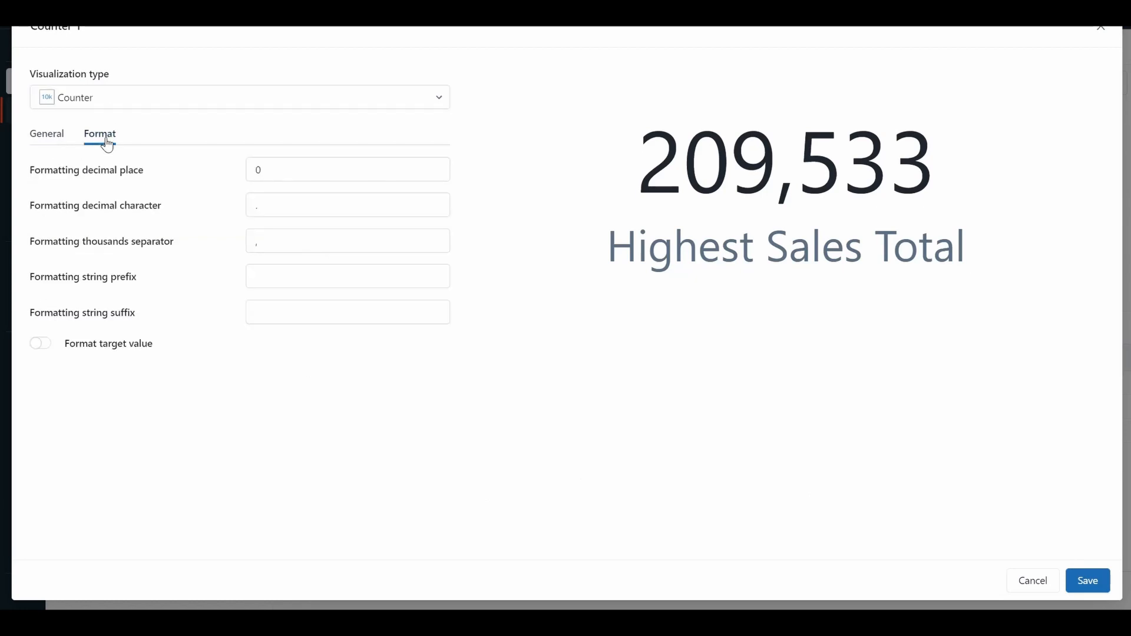
left_click(270, 313)
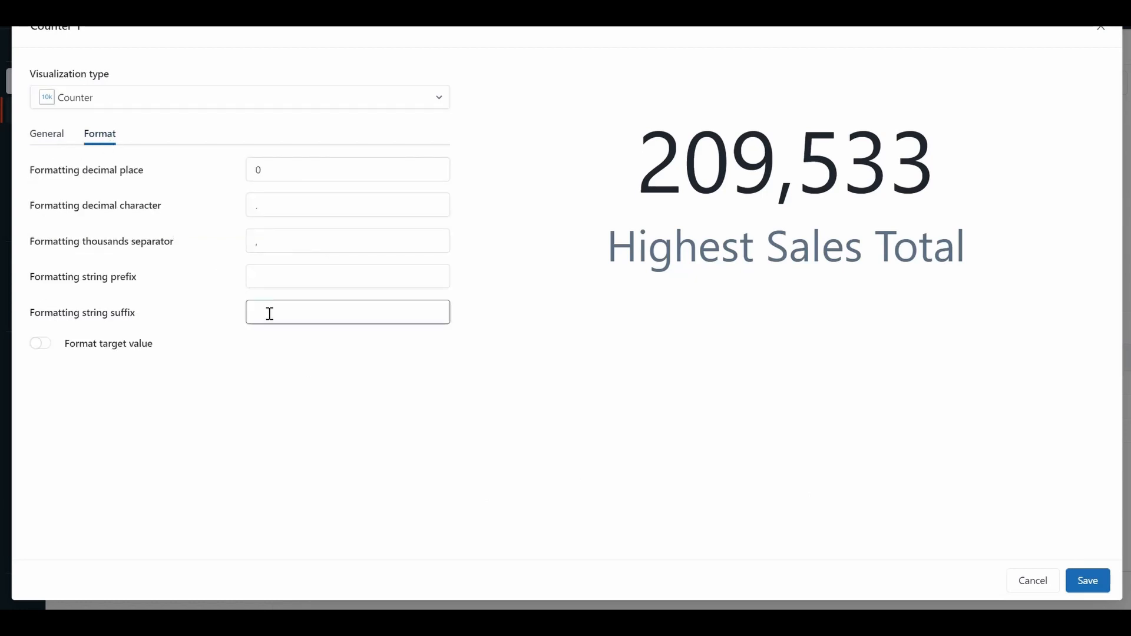
left_click(258, 277)
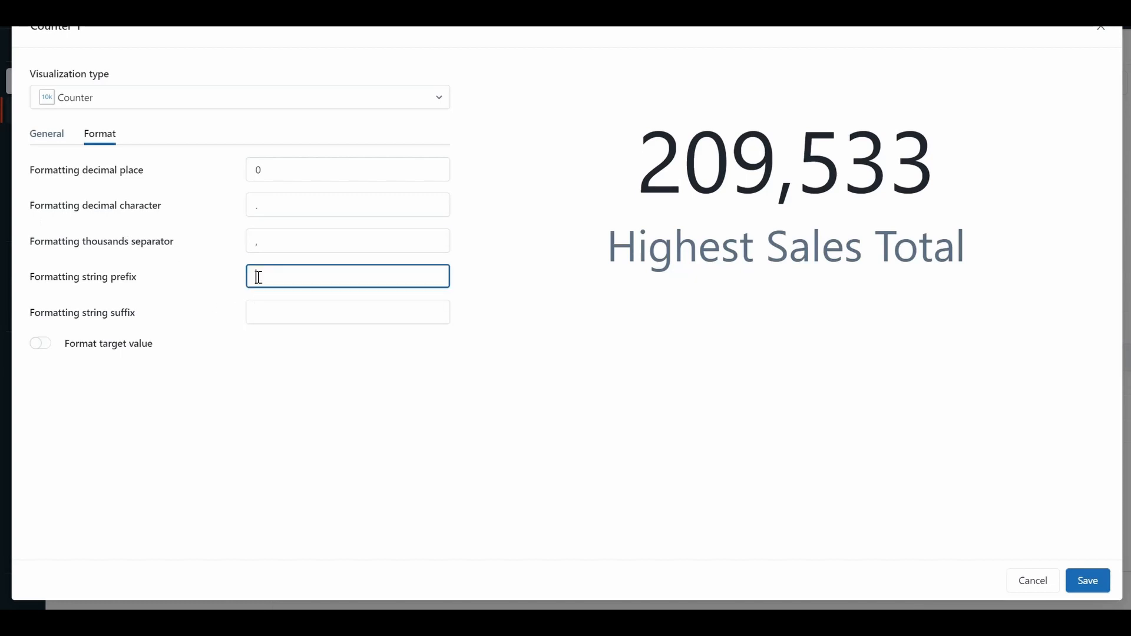
type("$")
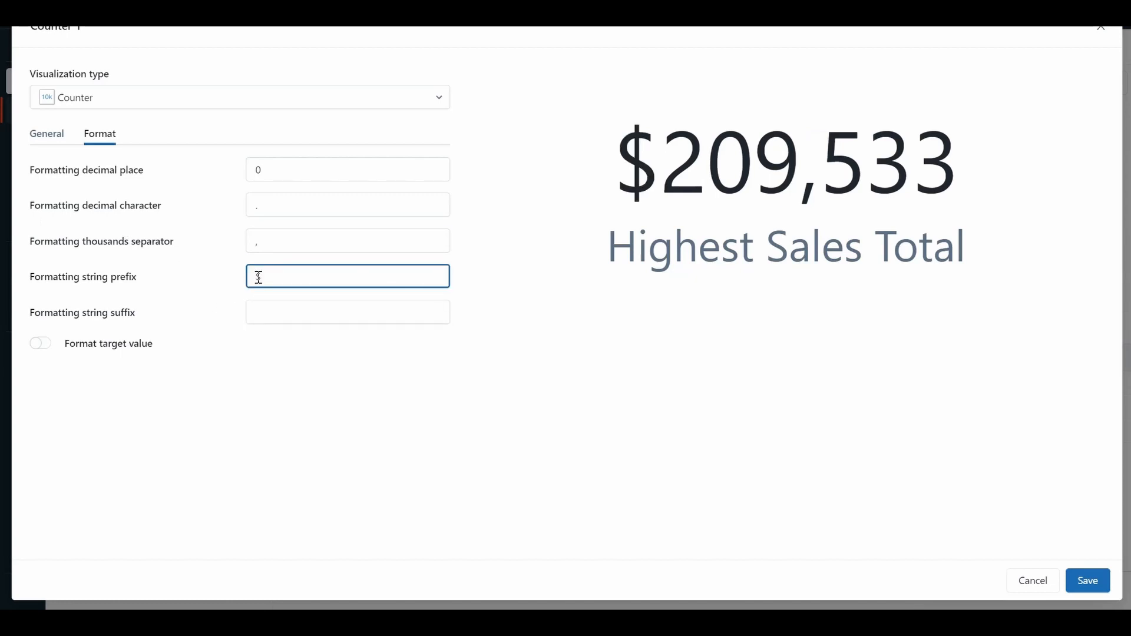
left_click(1093, 591)
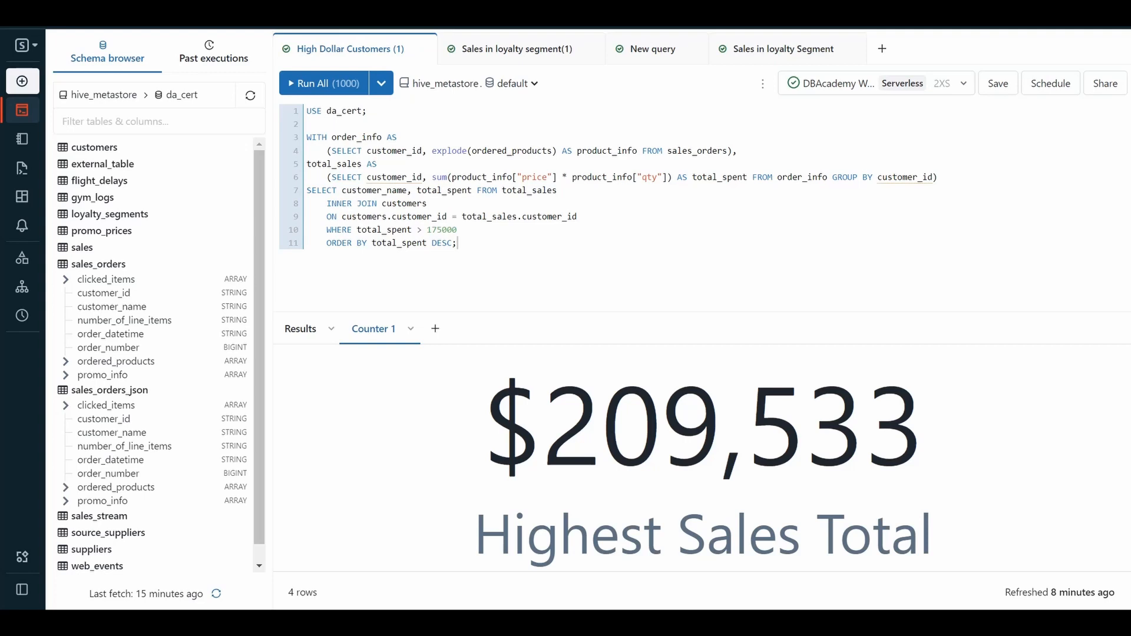
Rename the Counter 1 visualization as Highest Sales Total_1 and save it.
left_click(410, 329)
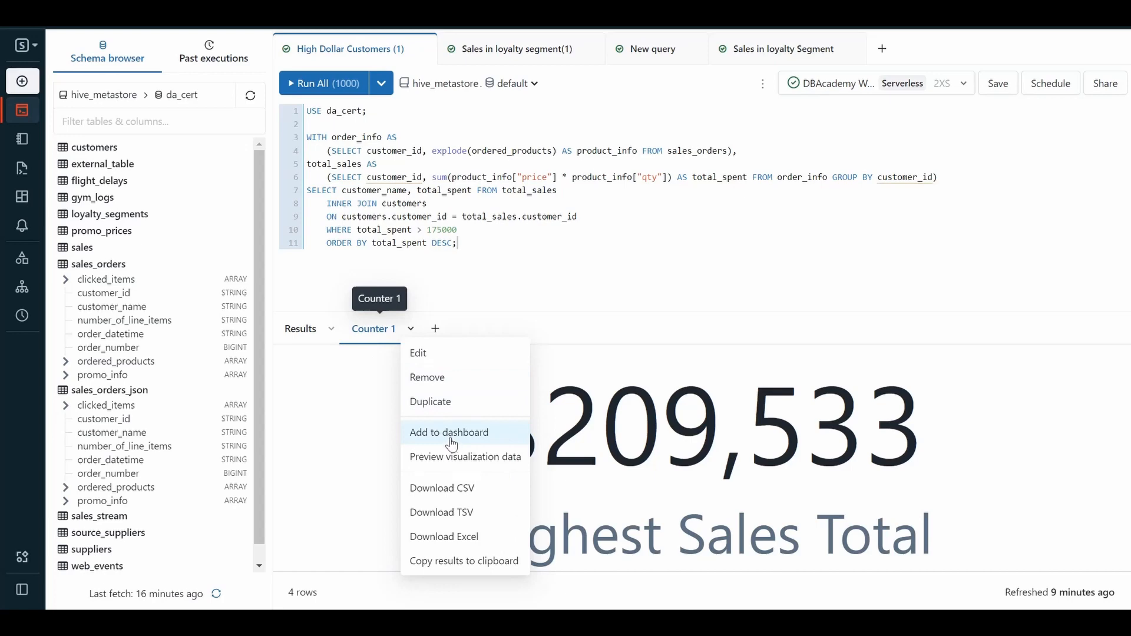
left_click(427, 366)
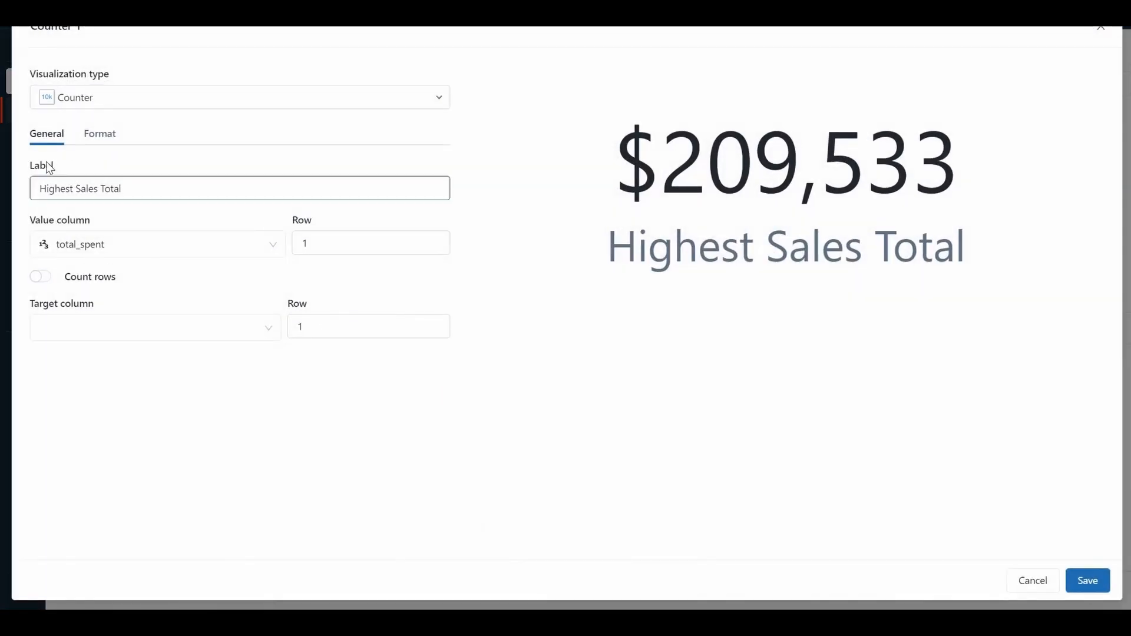
left_click(100, 100)
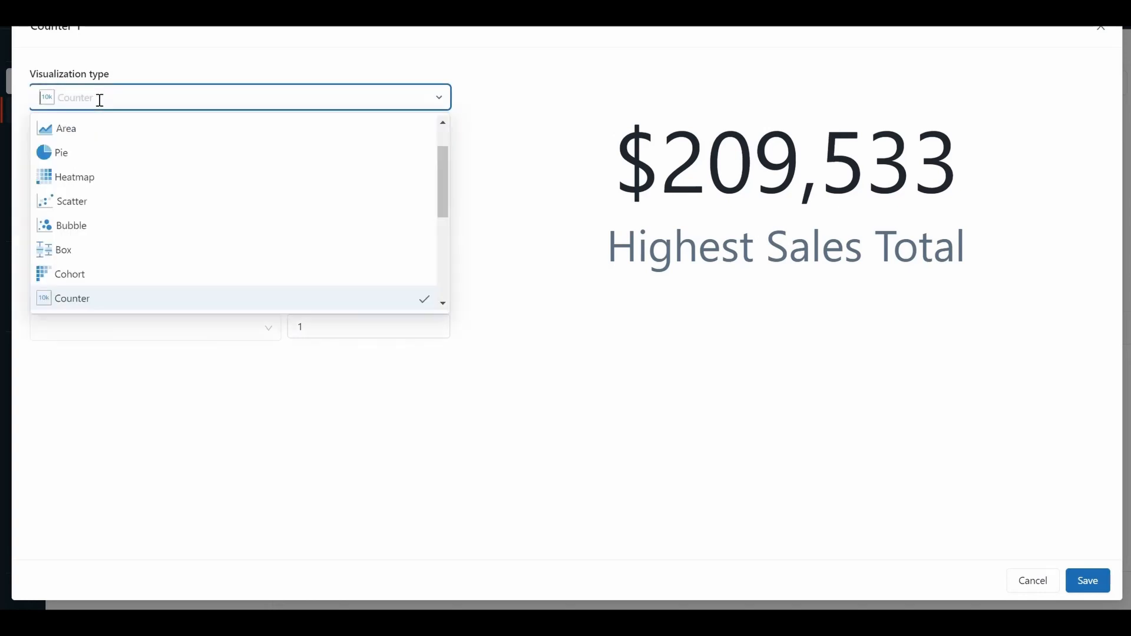
left_click_drag(165, 66, 63, 33)
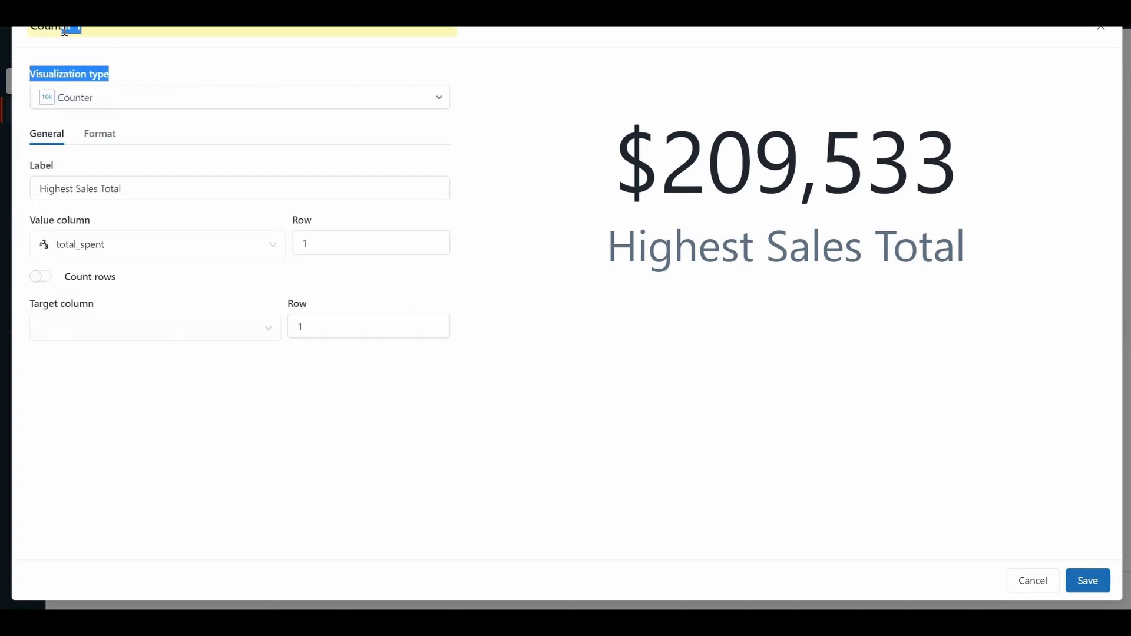
double_click(63, 32)
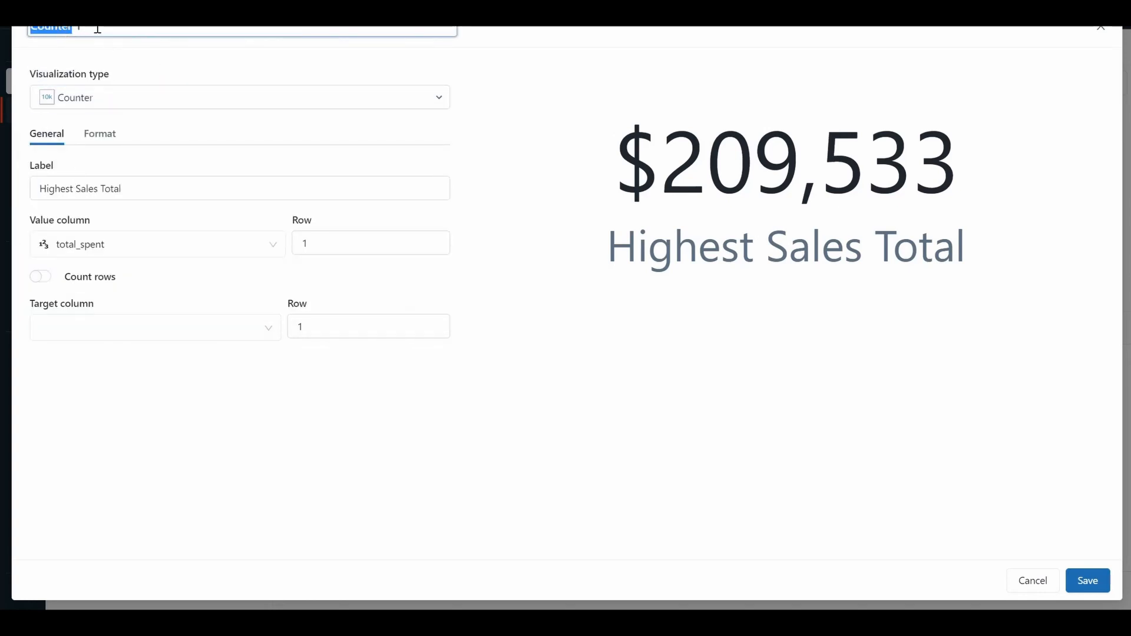
key("BackSpace")
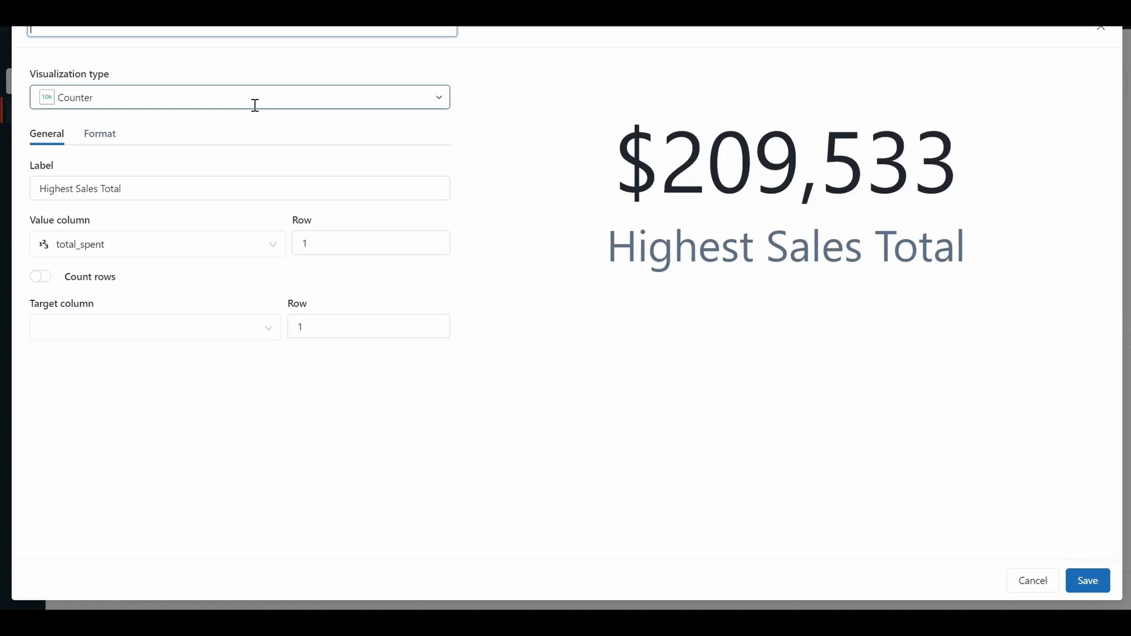
type("Highest Sales Total_1")
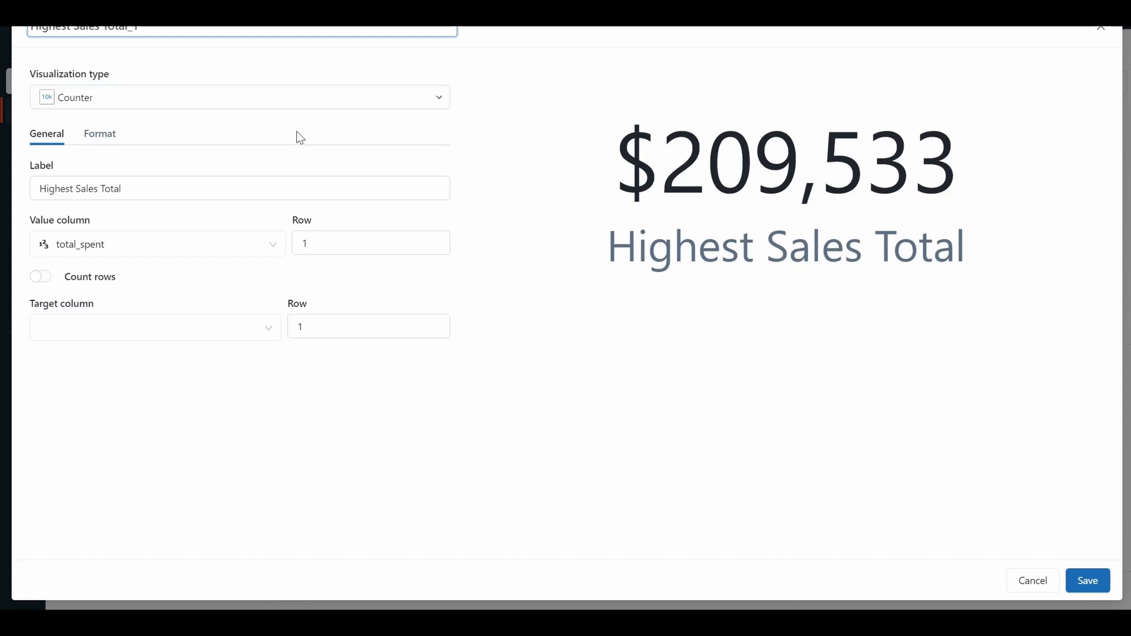
left_click(1087, 585)
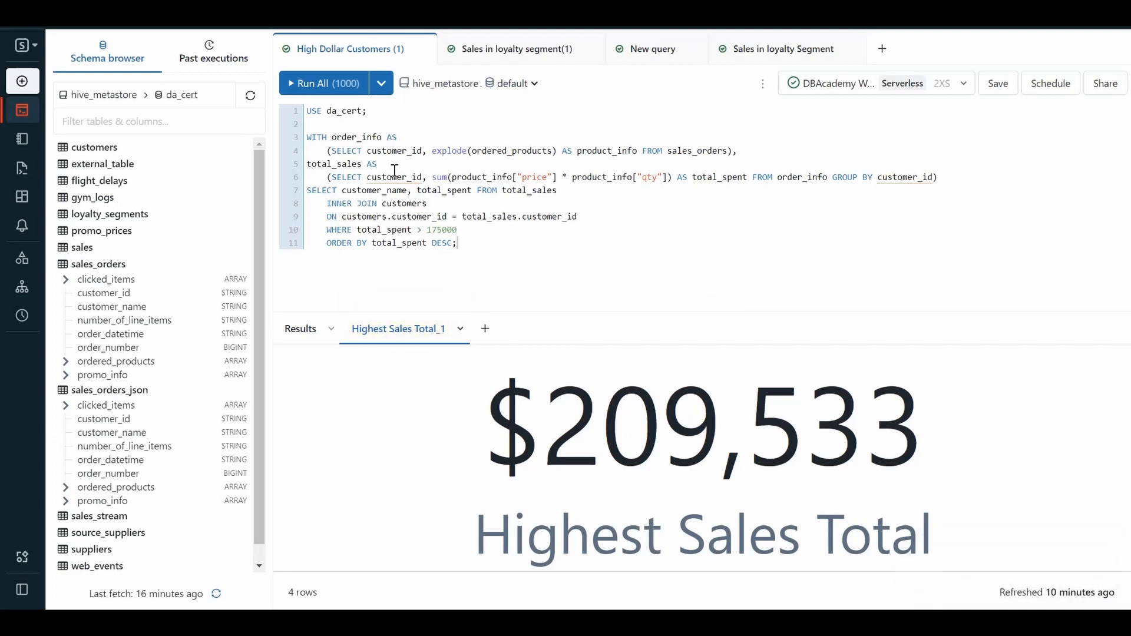
Add a new visualization to the Sales in loyalty segment(1) query results and set its type to Bar.
left_click(473, 54)
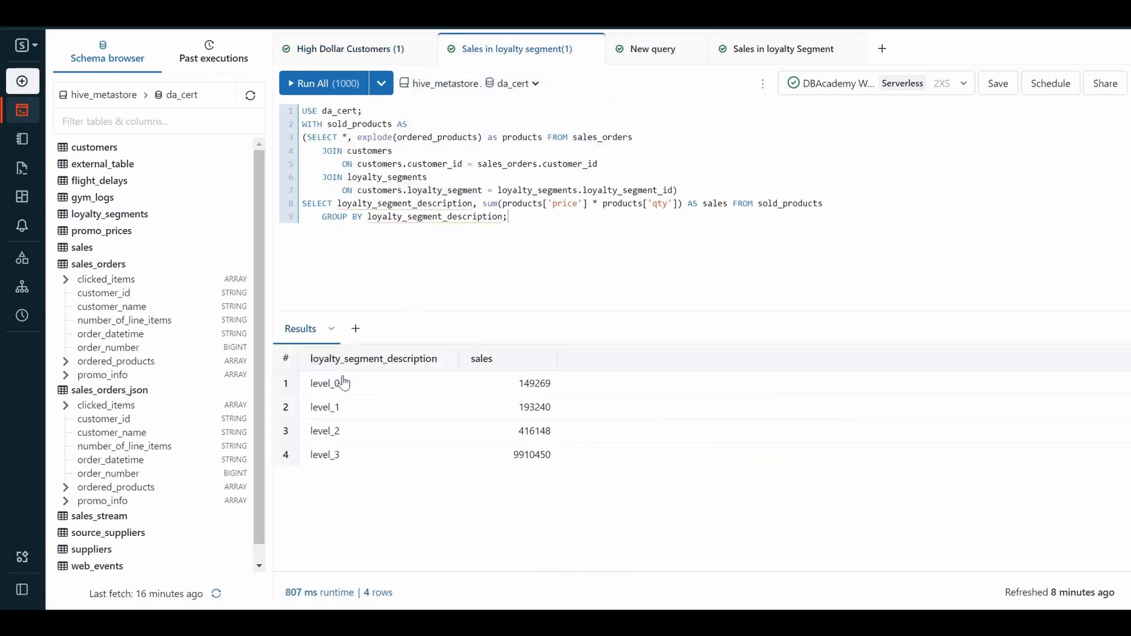
left_click(333, 330)
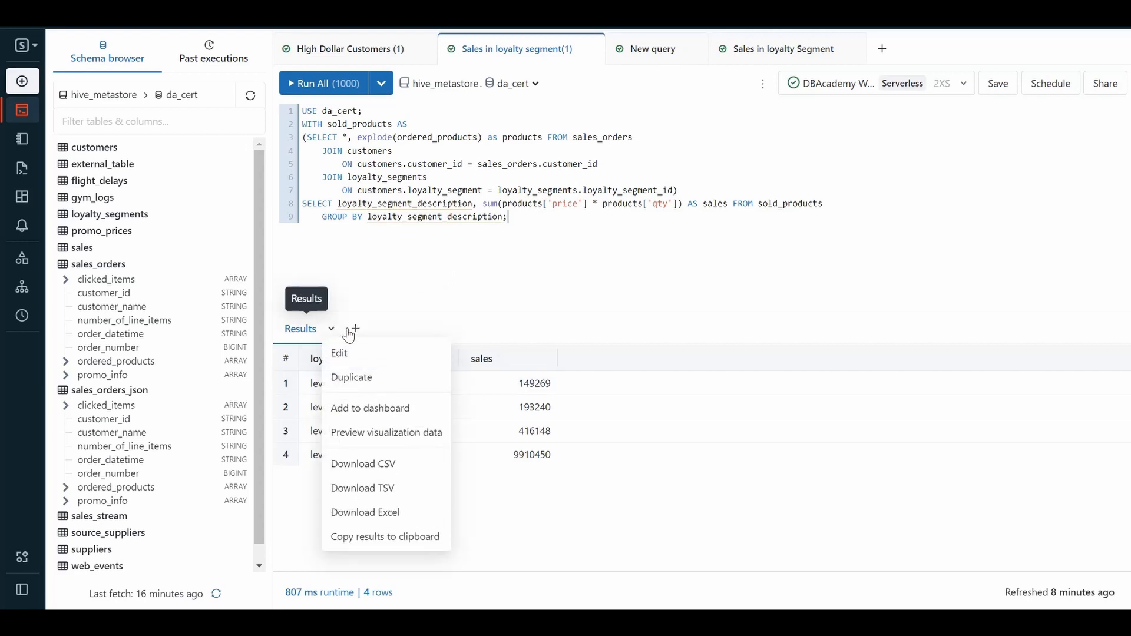
left_click(356, 332)
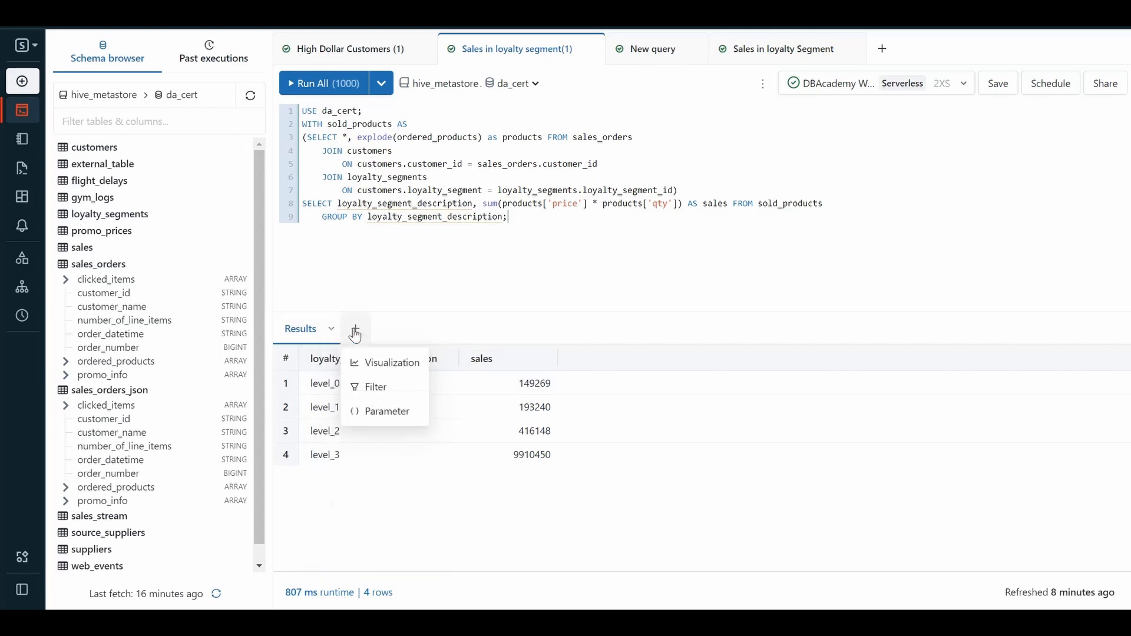
left_click(370, 365)
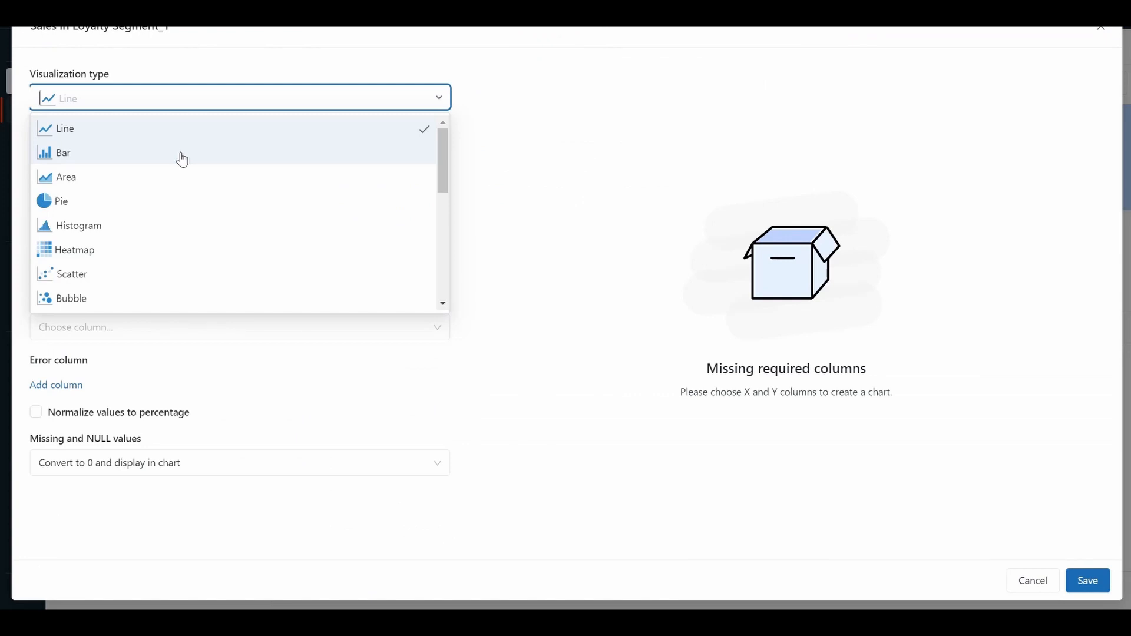
left_click(183, 160)
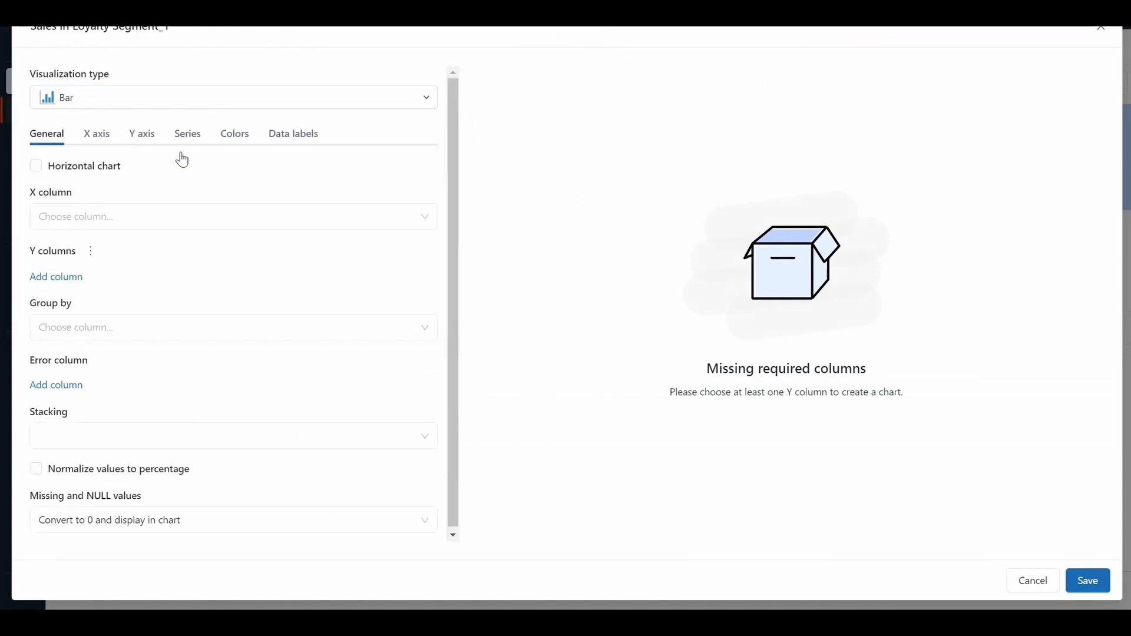
Set the bar chart's X column to loyalty_segment_description and Y column to sales with Sum, and save the visualization.
left_click(104, 219)
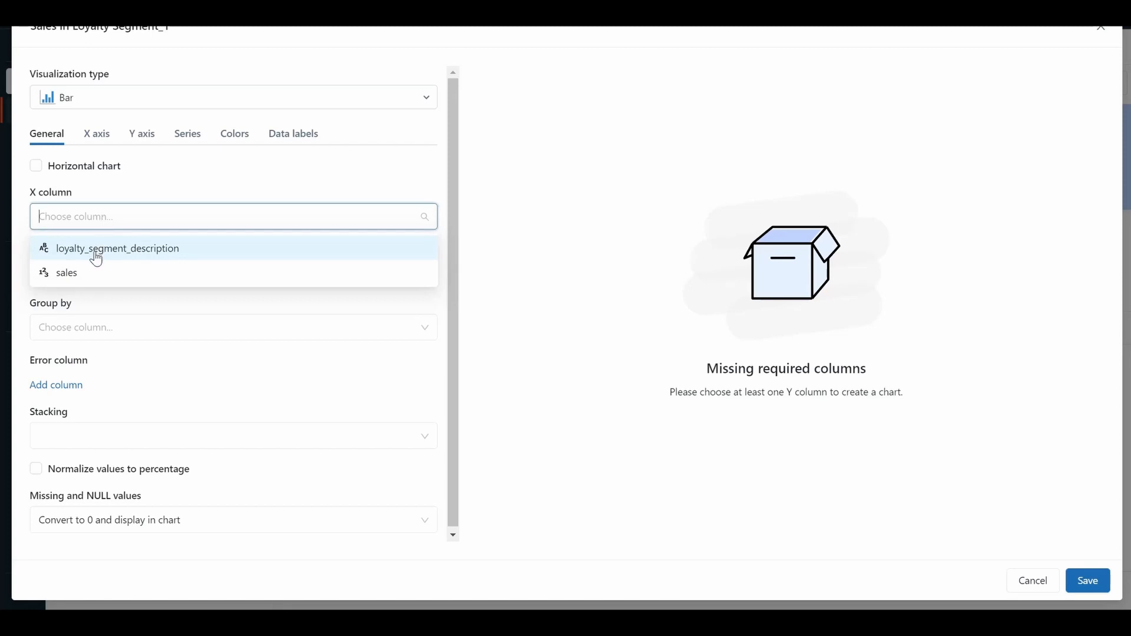
left_click(96, 250)
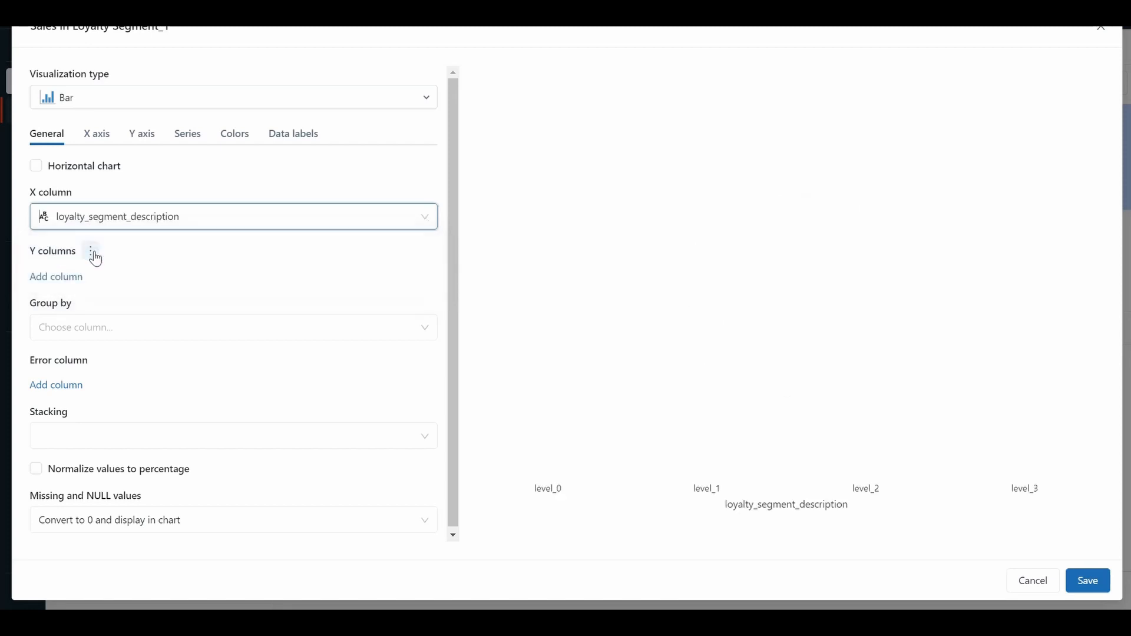
left_click(68, 277)
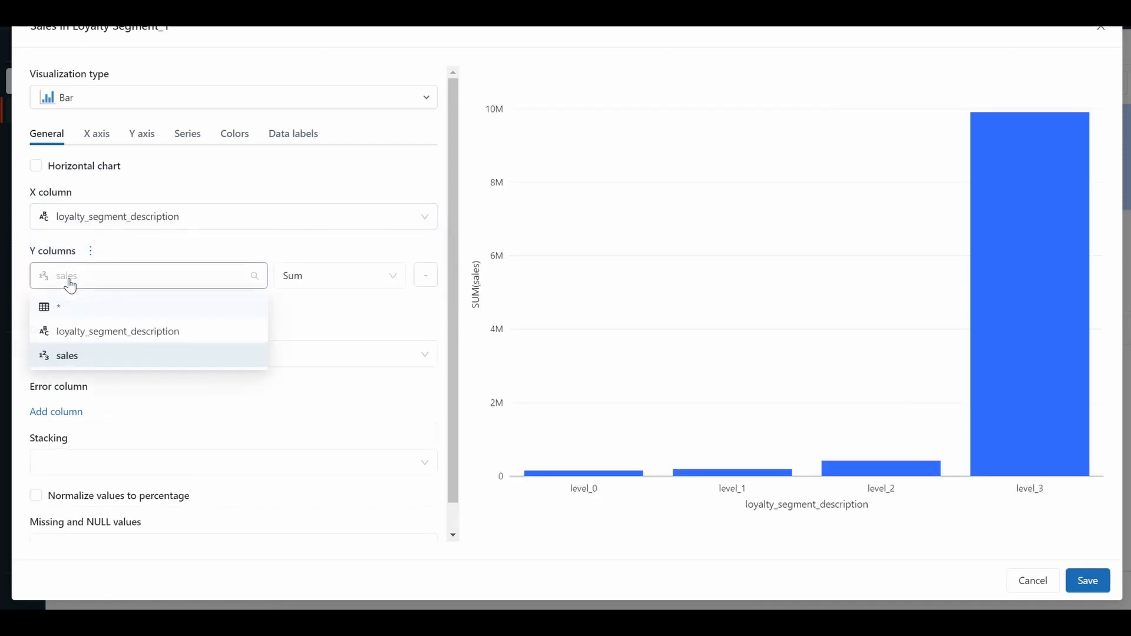
left_click(65, 357)
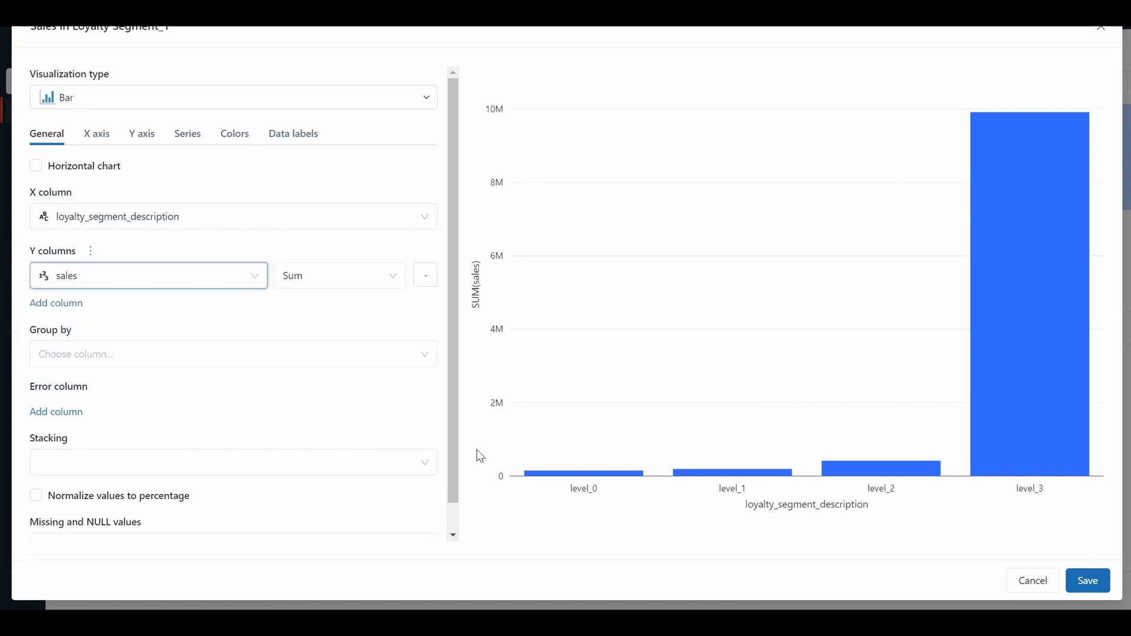
left_click_drag(452, 445, 444, 507)
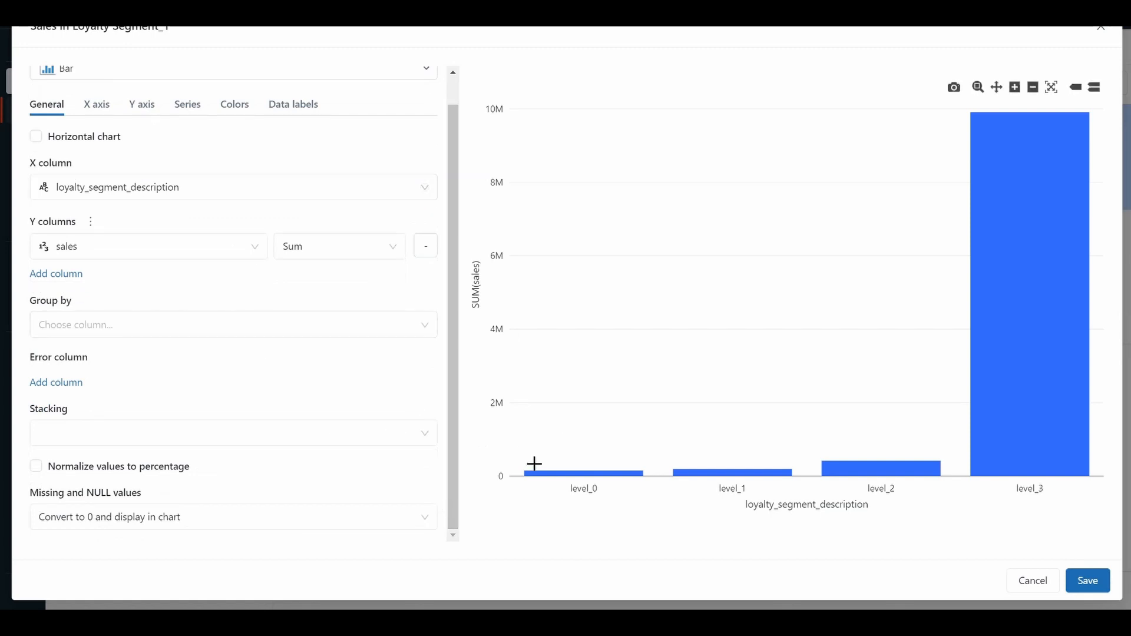
left_click(1082, 584)
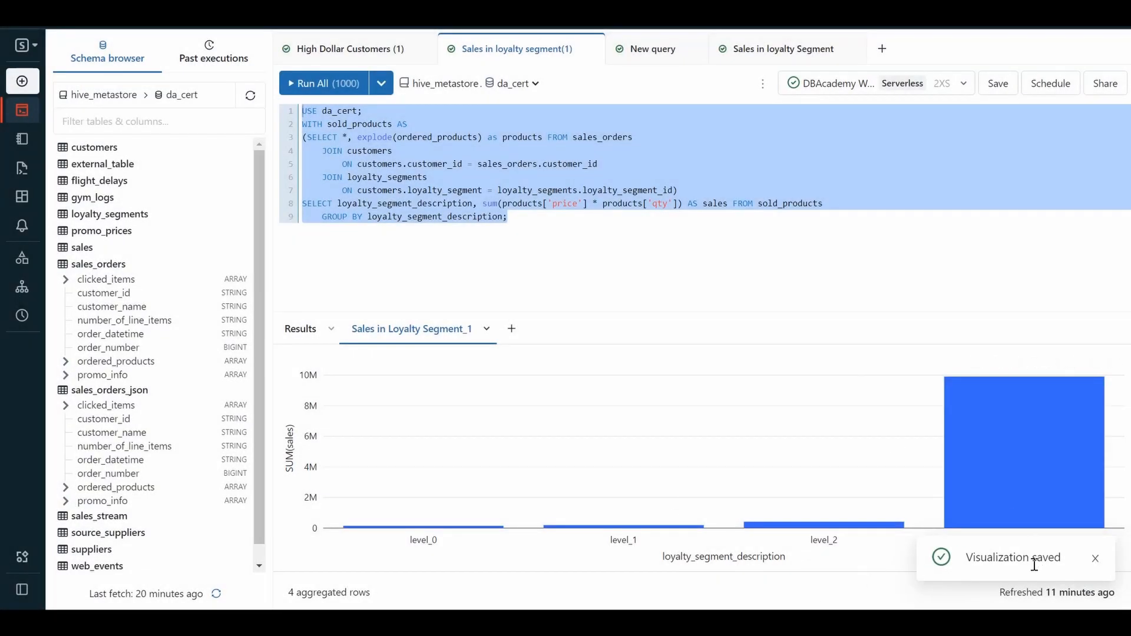
left_click(1095, 563)
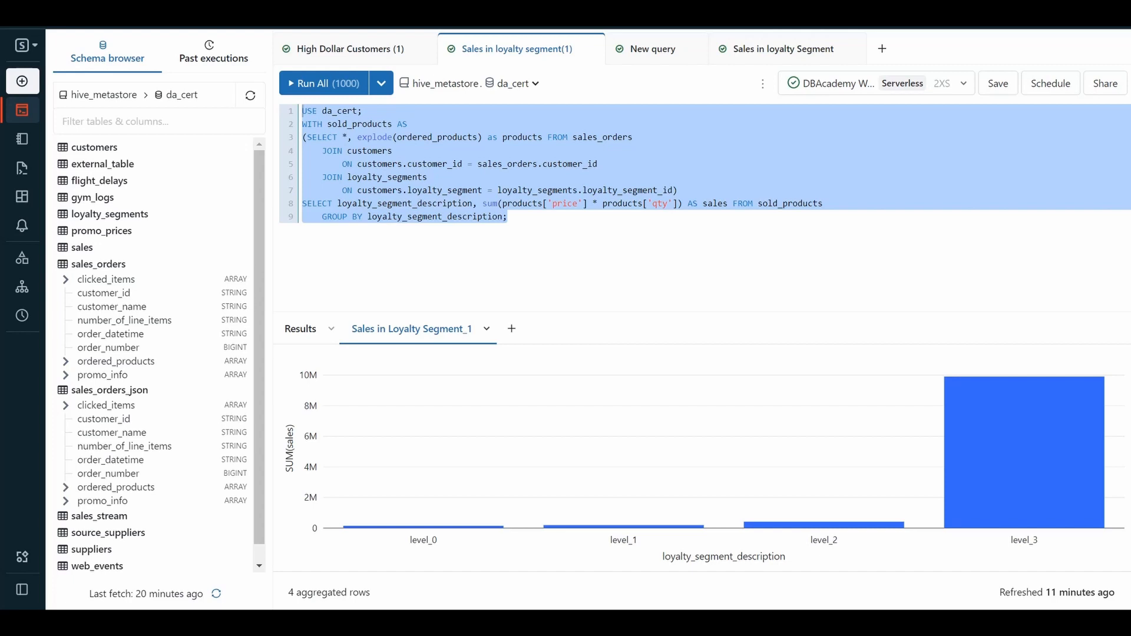
Start a new alert that monitors the High Dollar Customers (1) query.
left_click(317, 59)
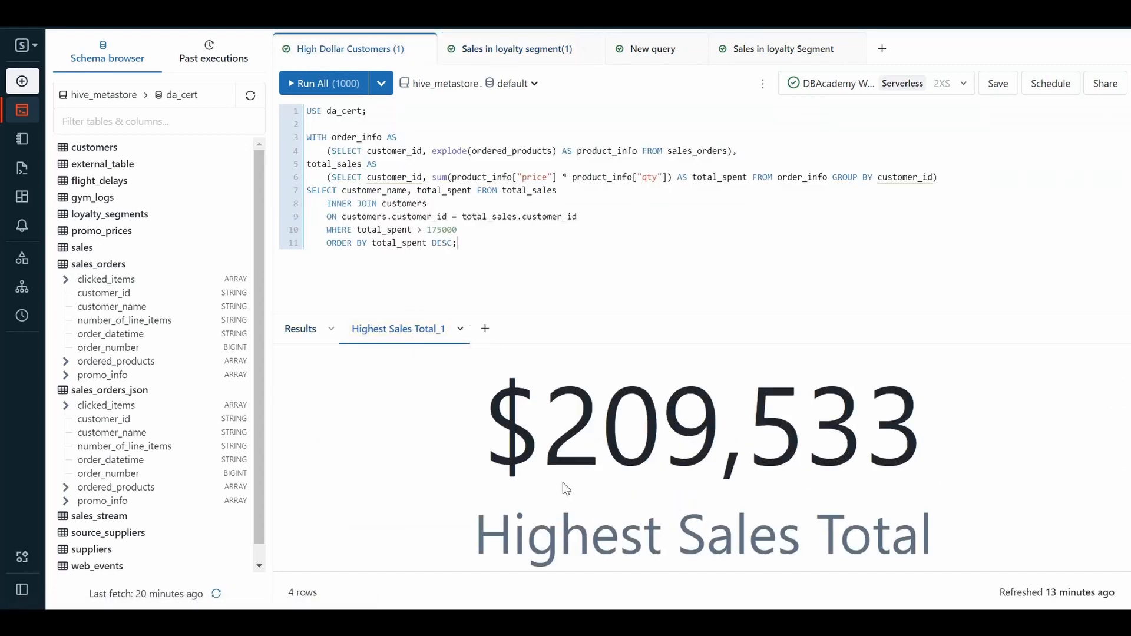
mouse_move(642, 485)
mouse_move(18, 292)
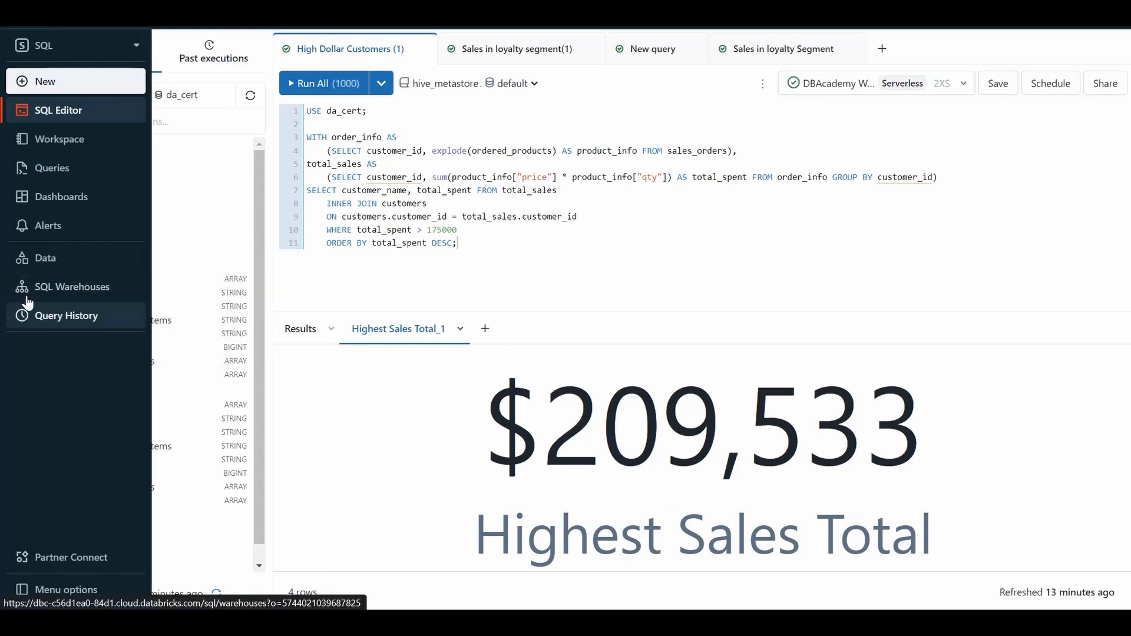
left_click(54, 234)
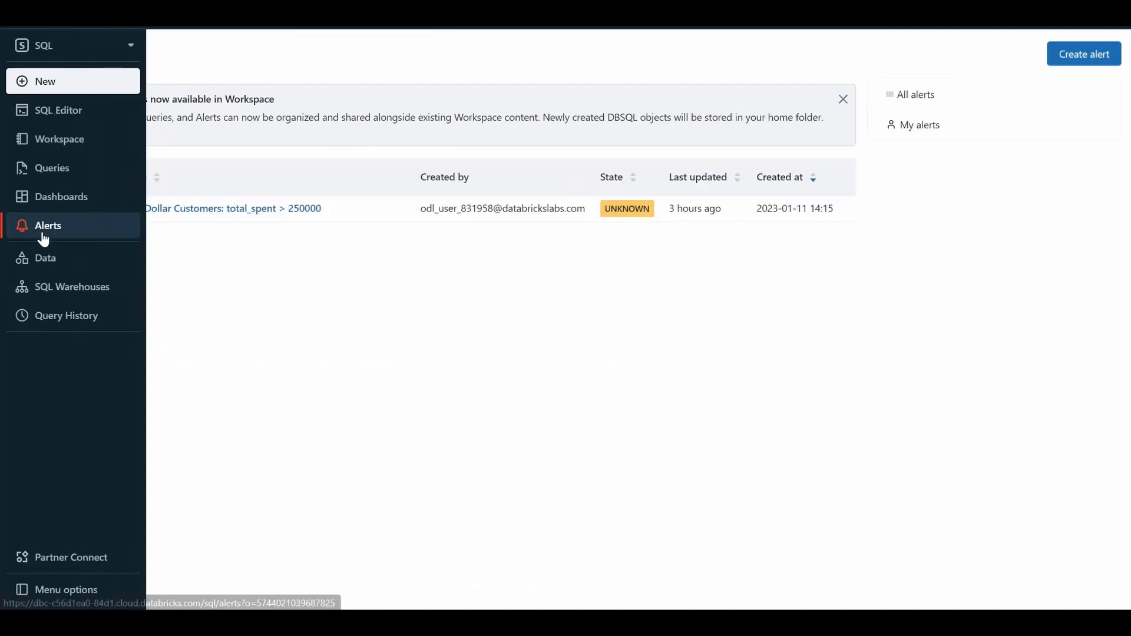
left_click(1099, 54)
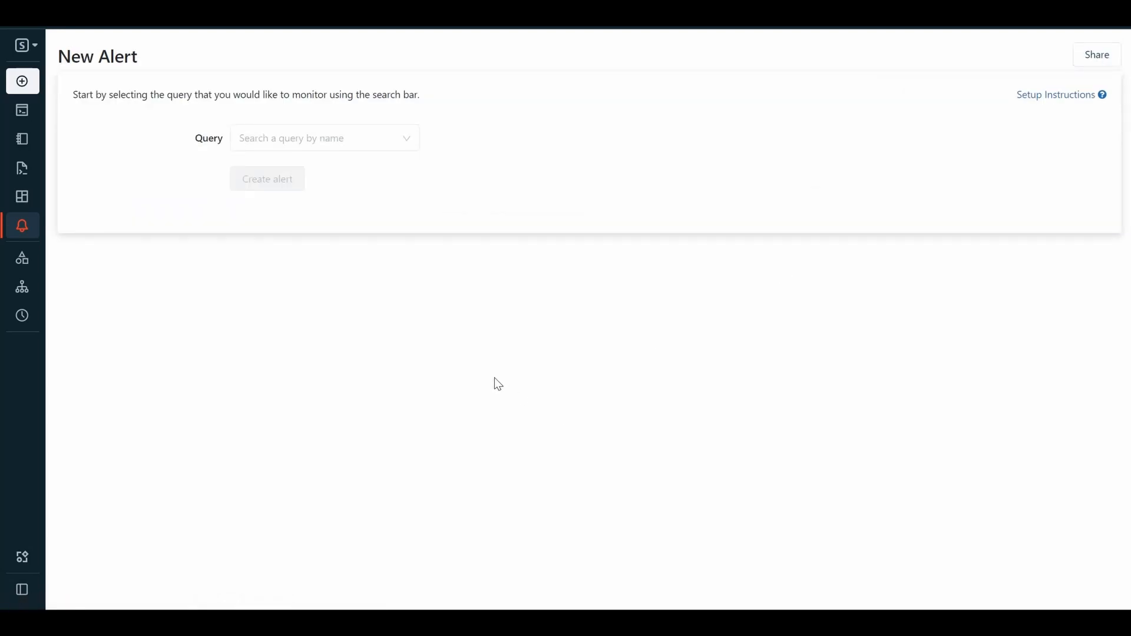
left_click(407, 137)
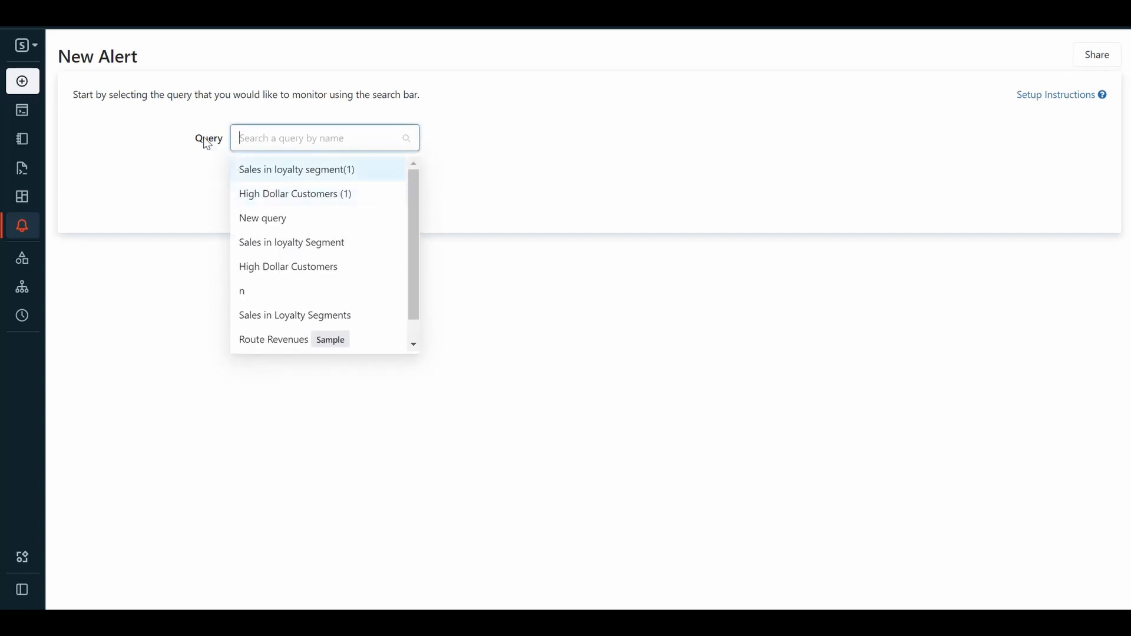
left_click(330, 199)
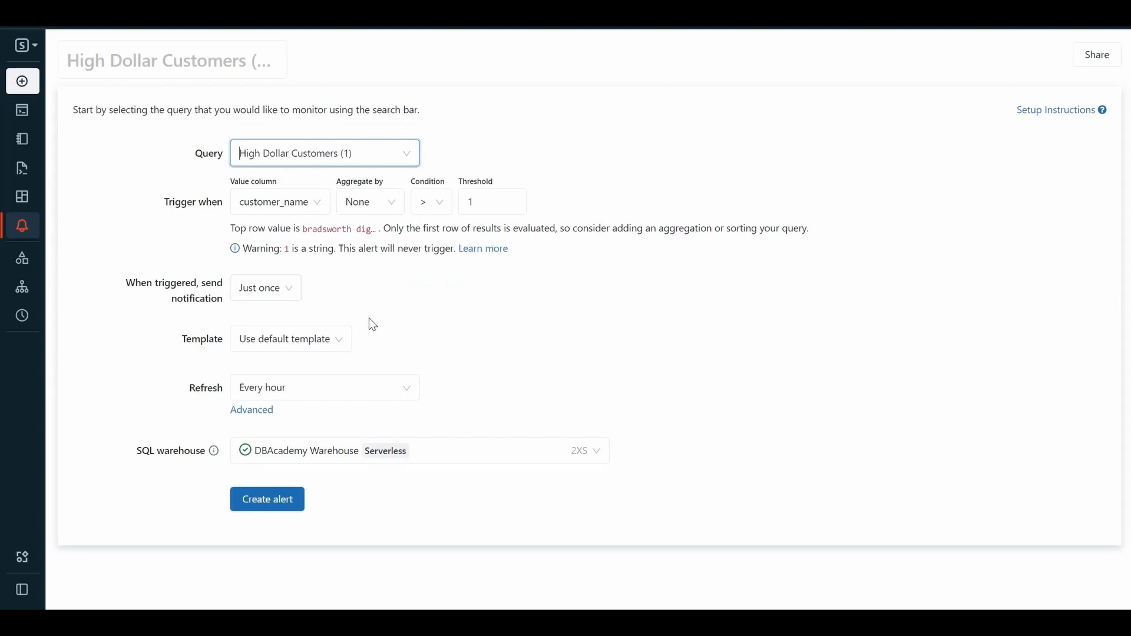
Set the alert to refresh every 1 day and its trigger threshold to 250000.
left_click(335, 399)
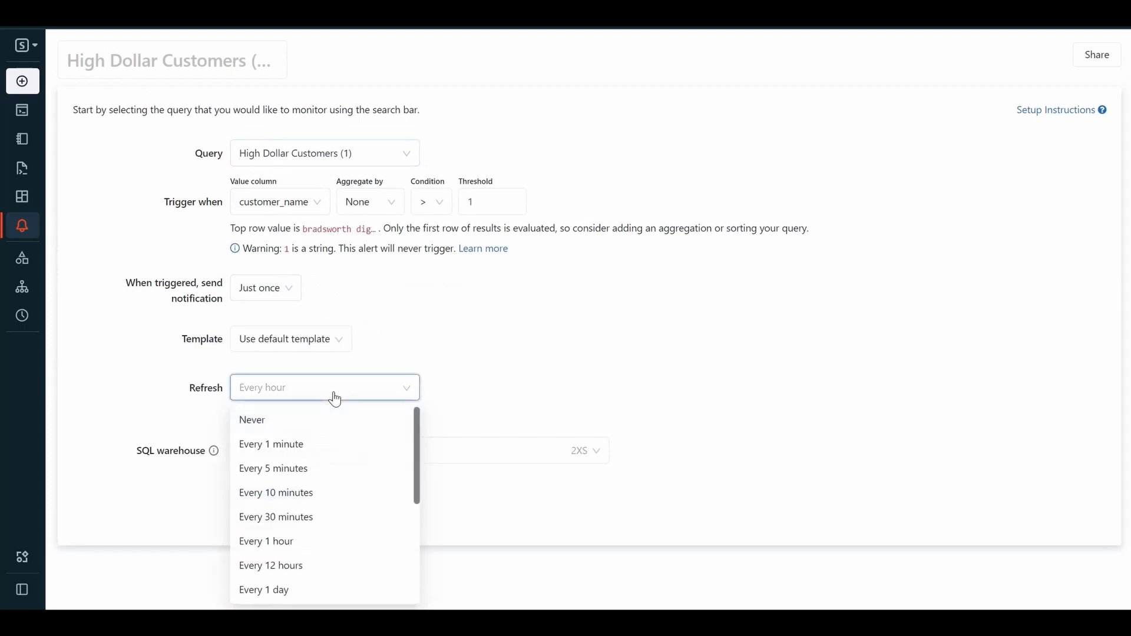
left_click(286, 592)
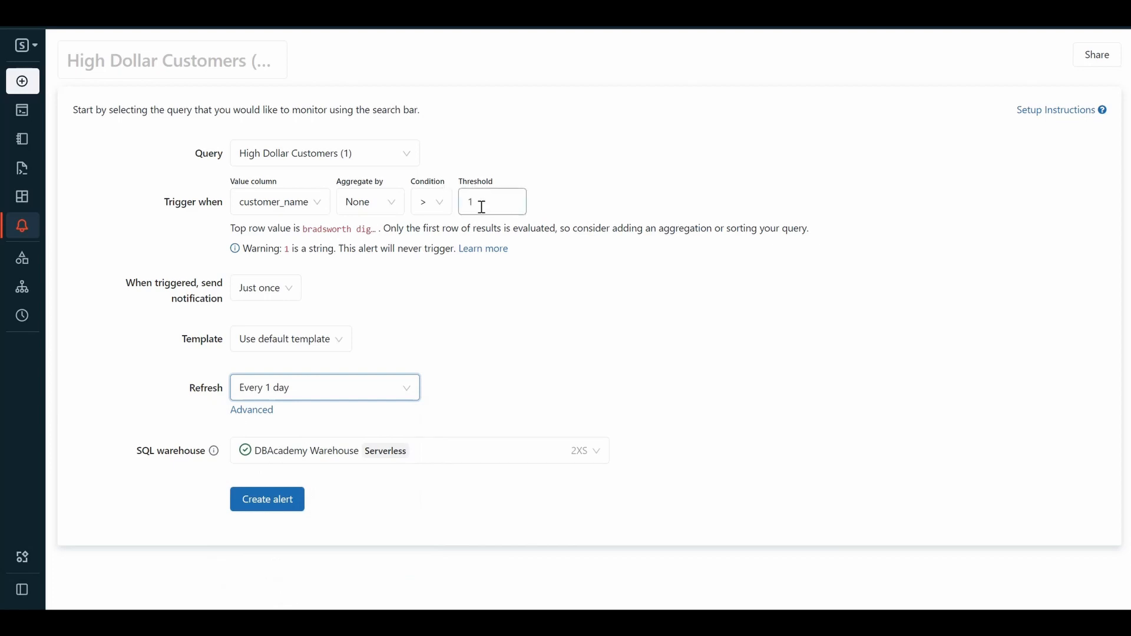
left_click_drag(482, 207, 459, 209)
type("250000")
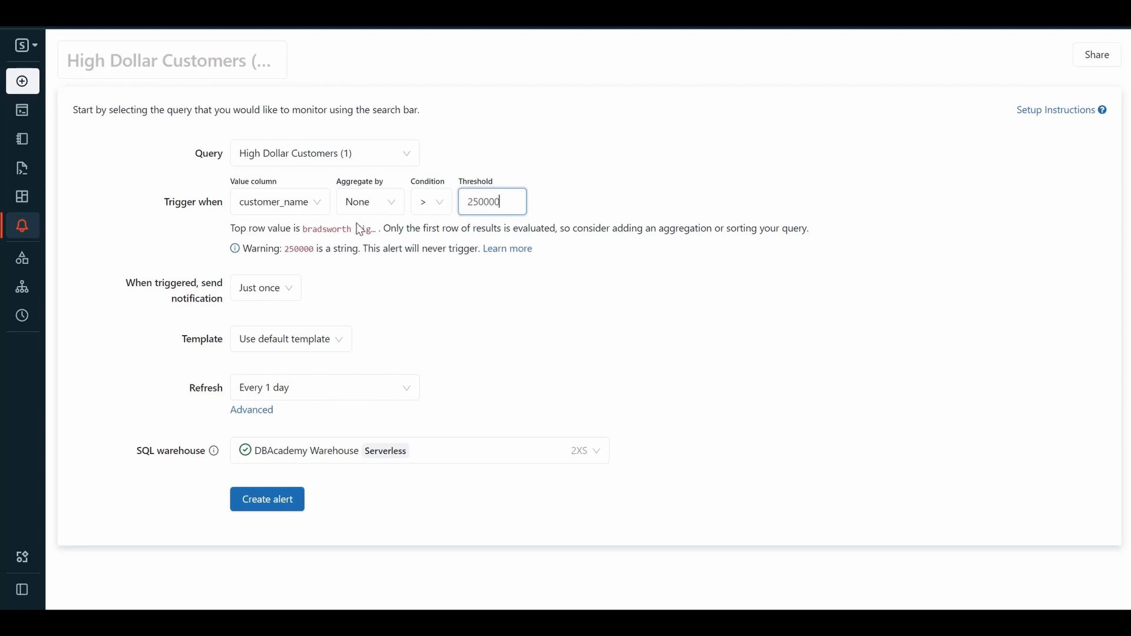
left_click(467, 275)
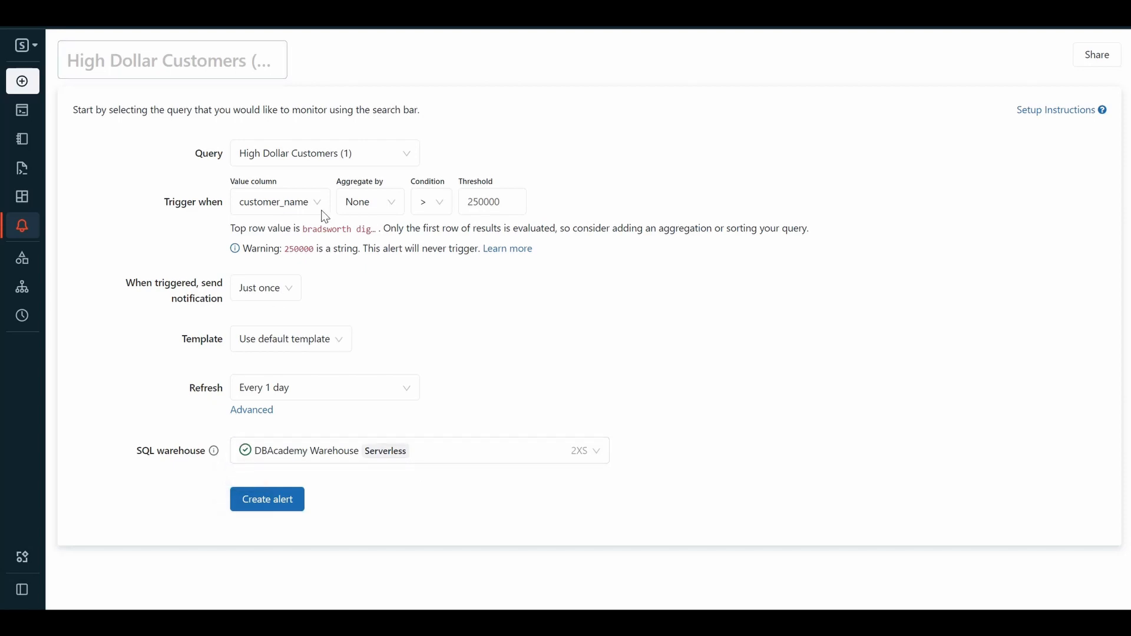
Name the alert High Dollar Customers_1 and create it.
left_click(209, 67)
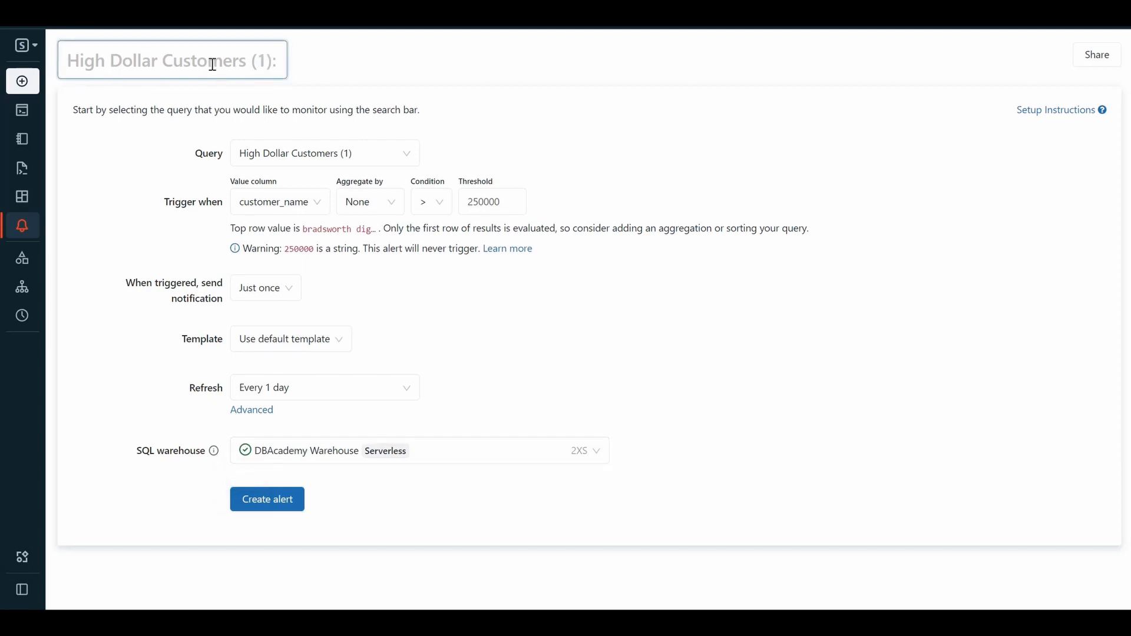
type("H")
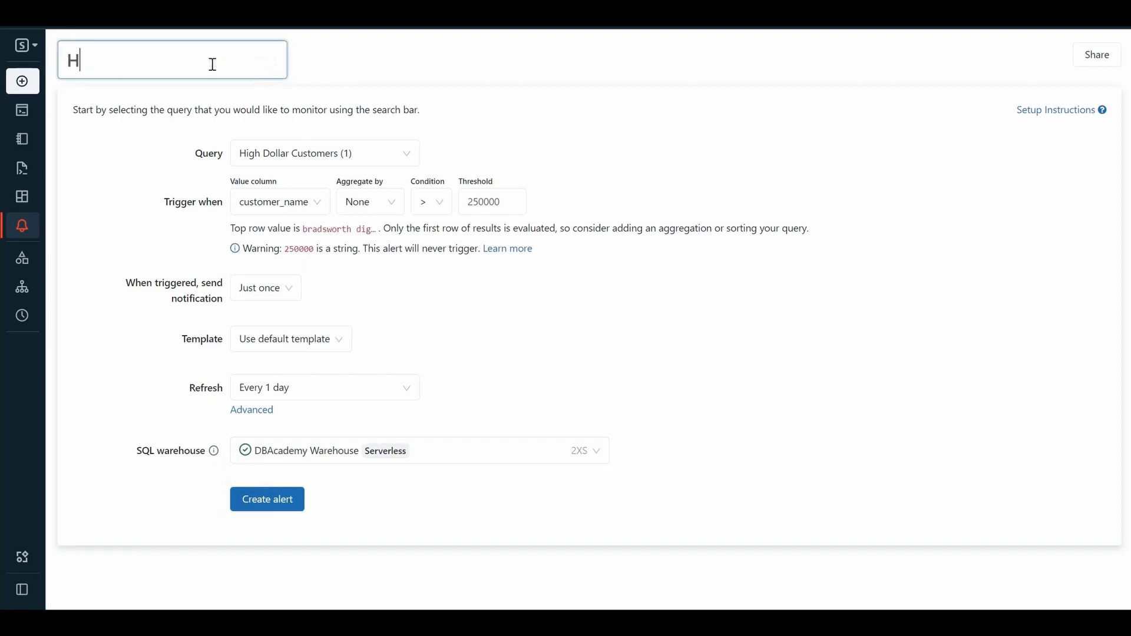
type("igh Dollar Customers_1")
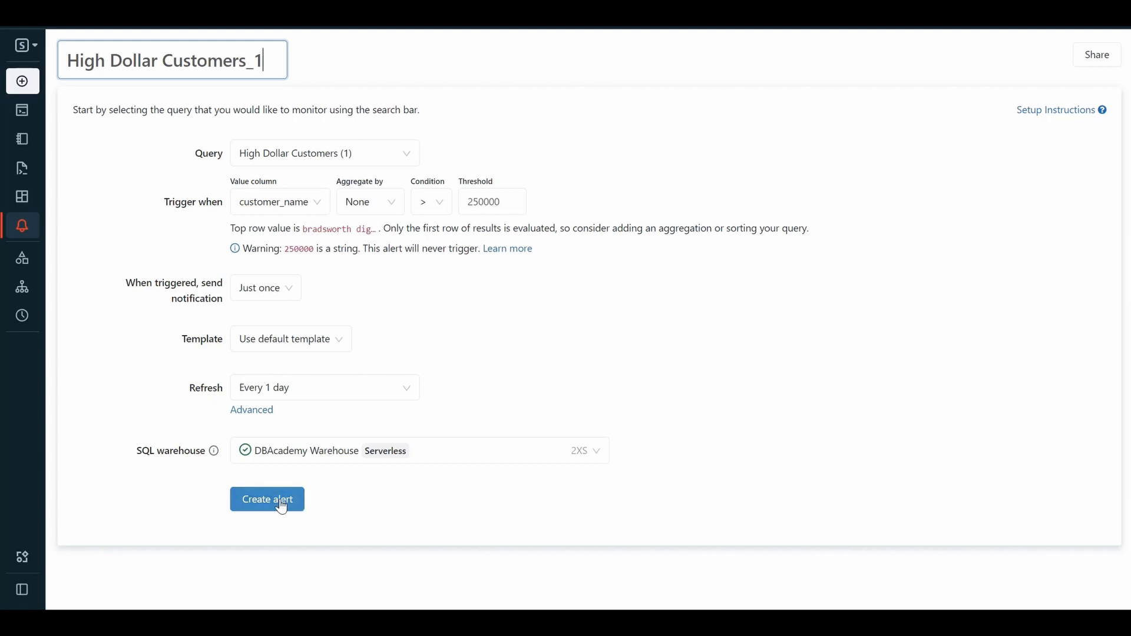
left_click(281, 505)
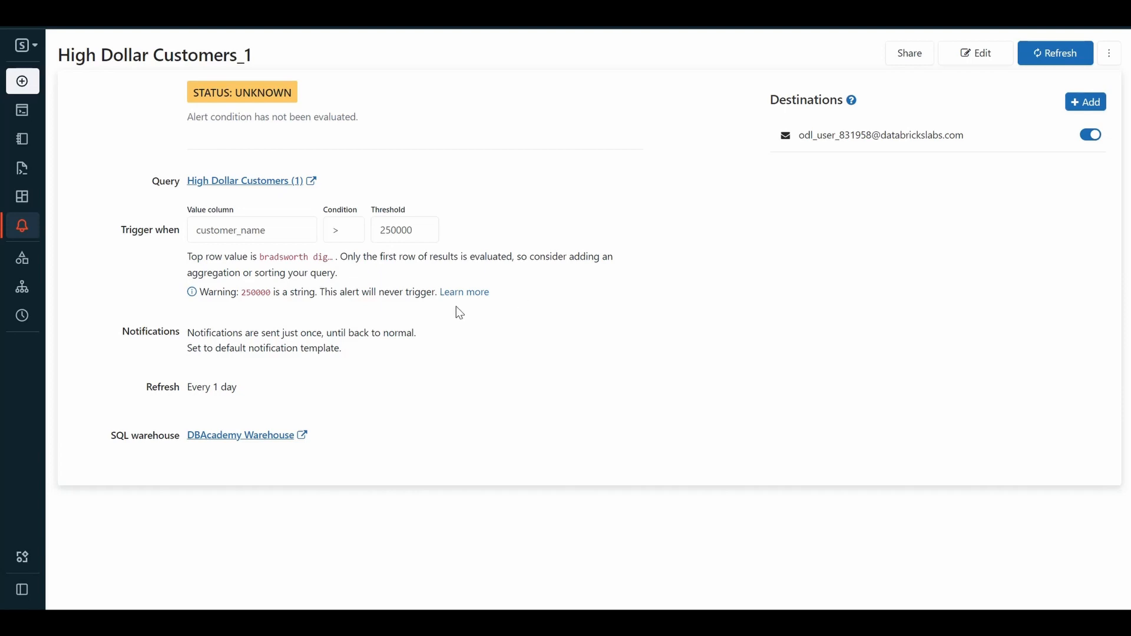
Create a new dashboard named Loyalty Tracking_1.
mouse_move(23, 225)
left_click(36, 201)
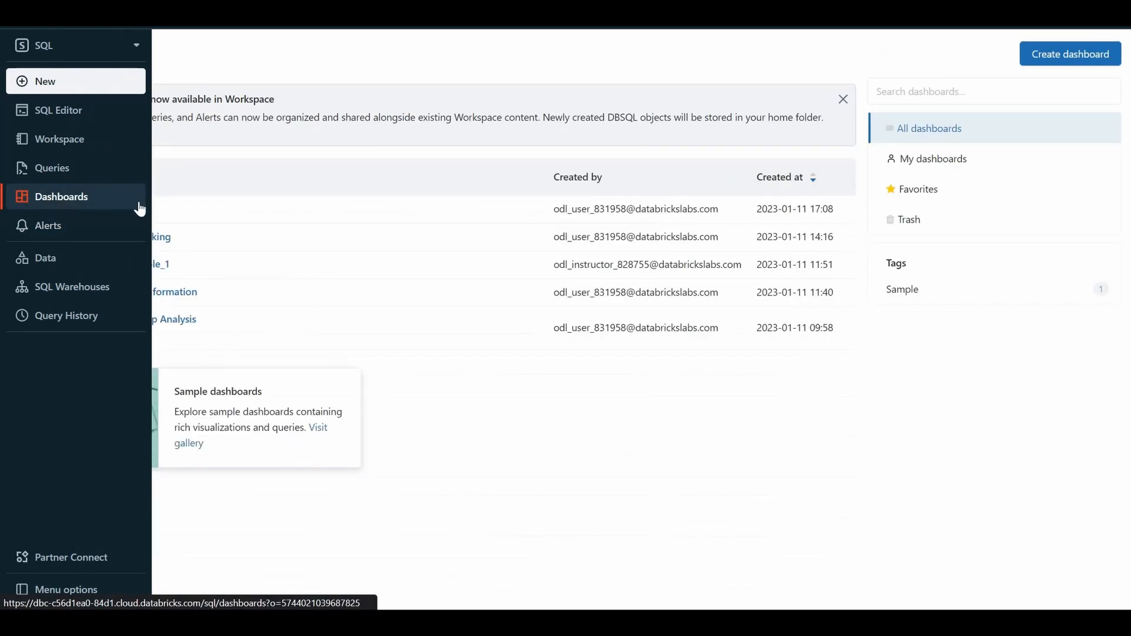
left_click(1031, 67)
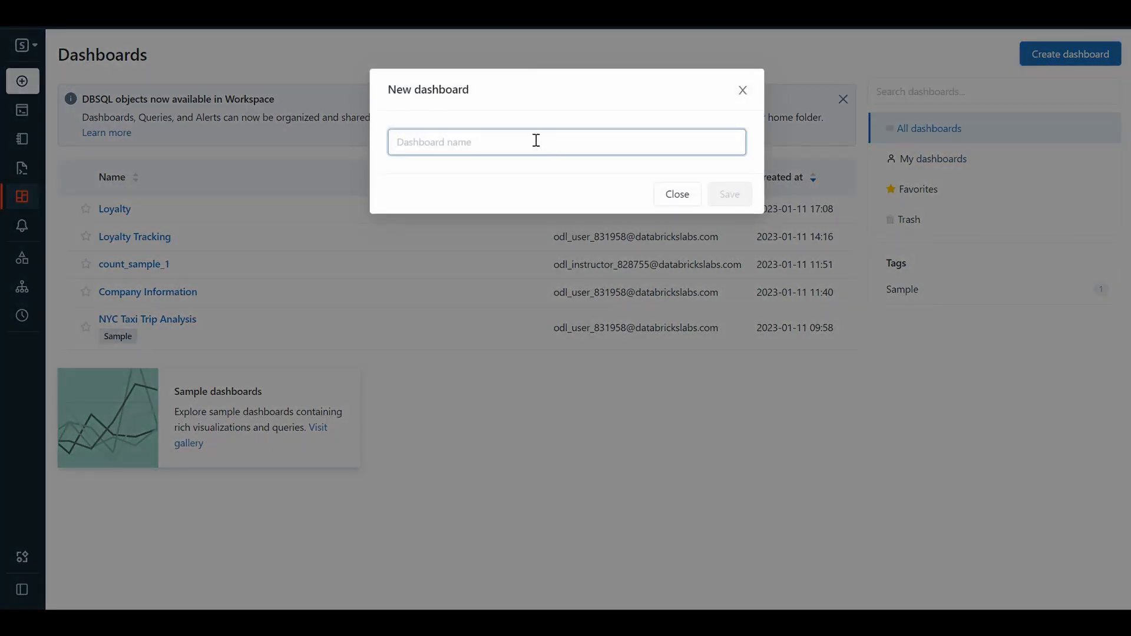
type("Loyalty Tracking_1")
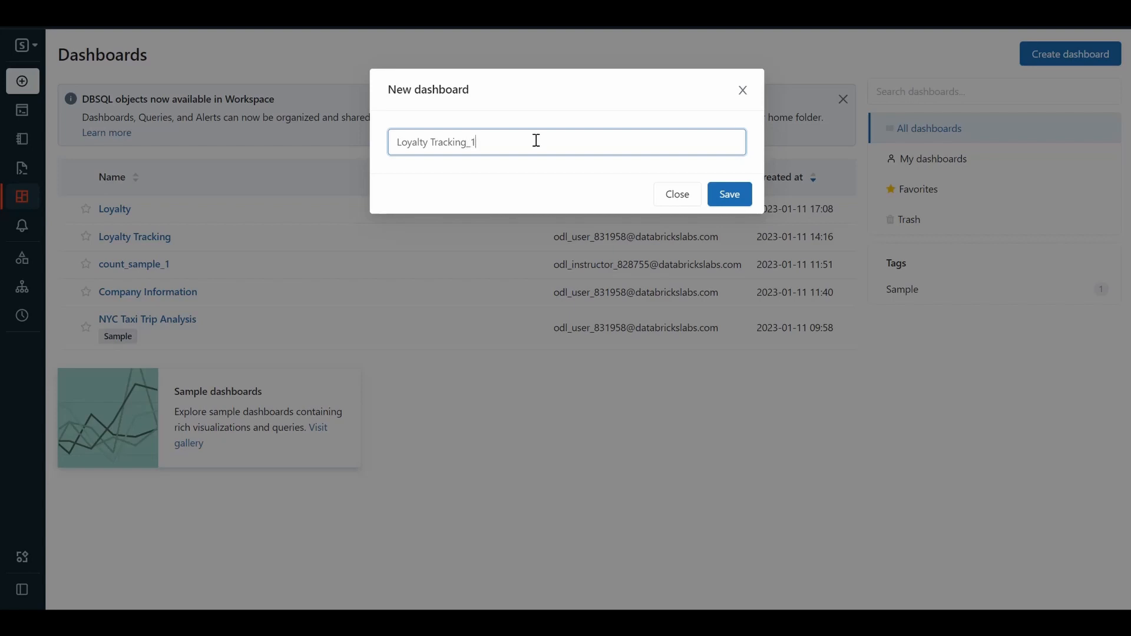
left_click(734, 196)
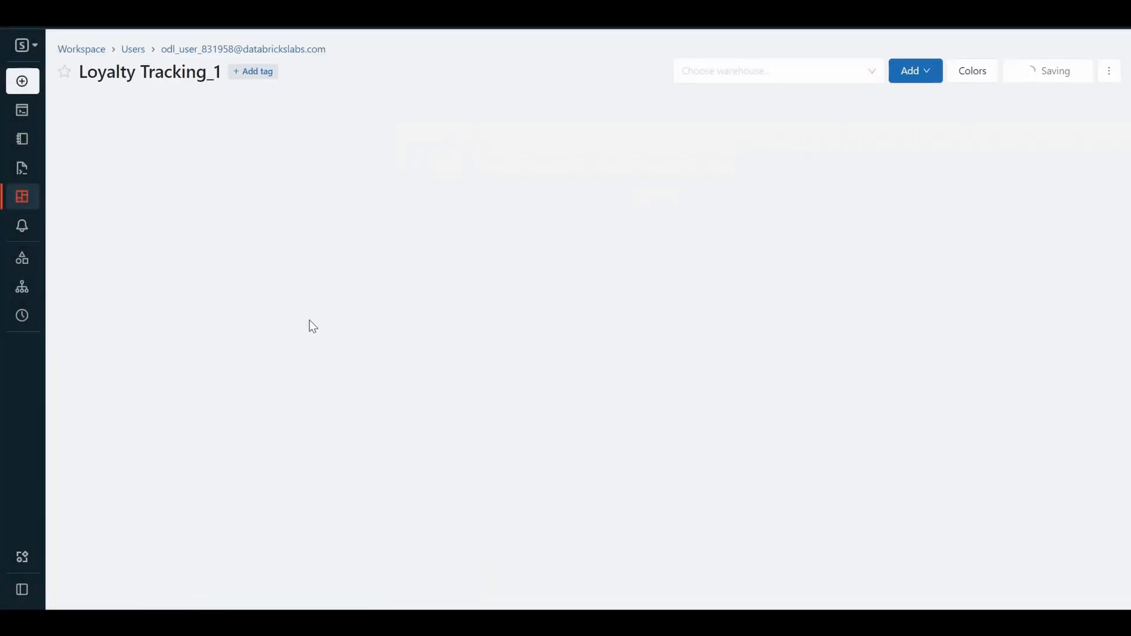
left_click(874, 71)
left_click(916, 73)
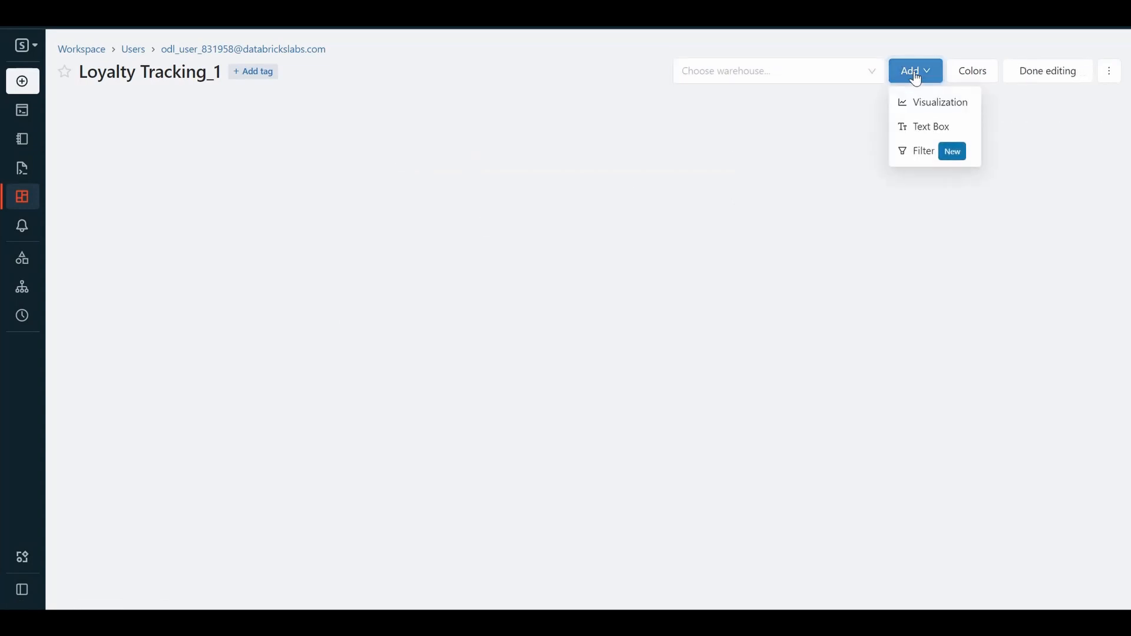
left_click(929, 107)
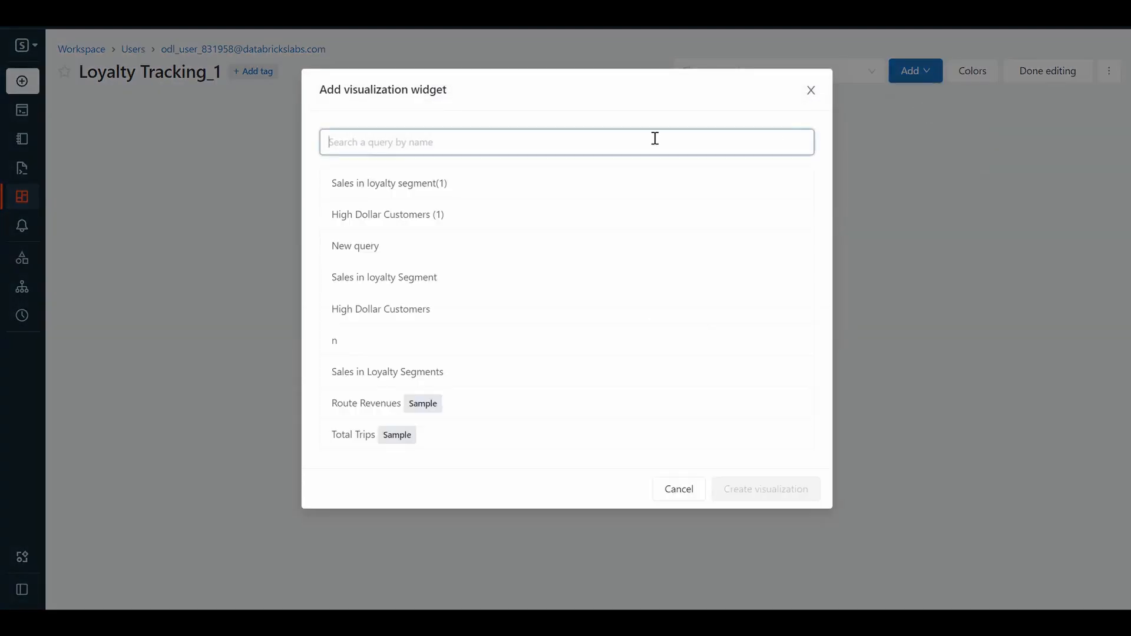
left_click(445, 216)
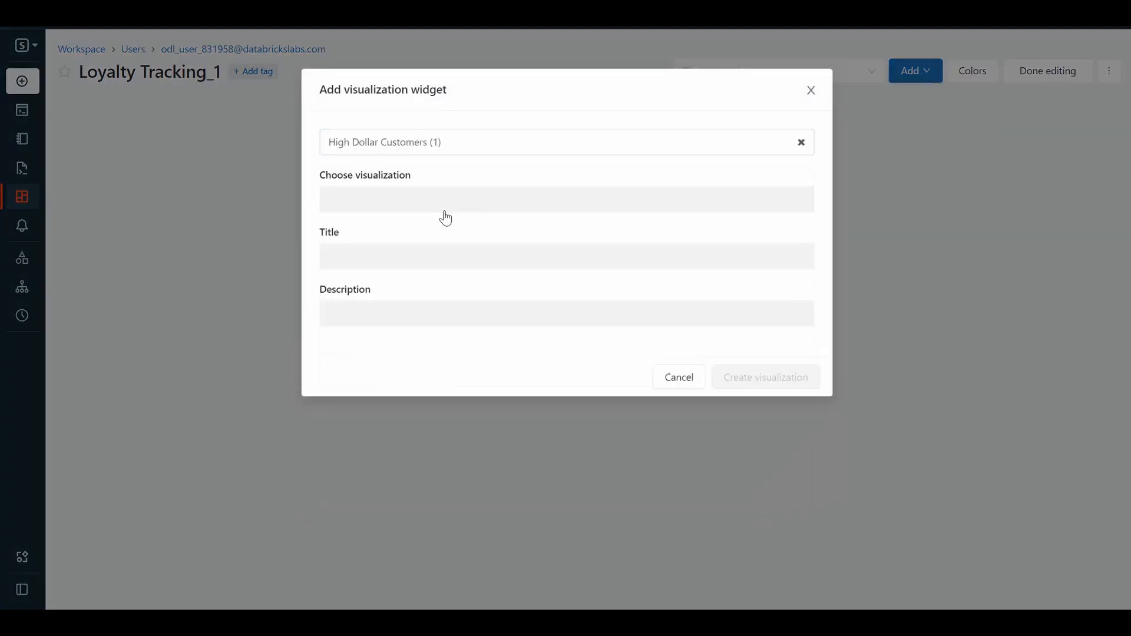
left_click(444, 219)
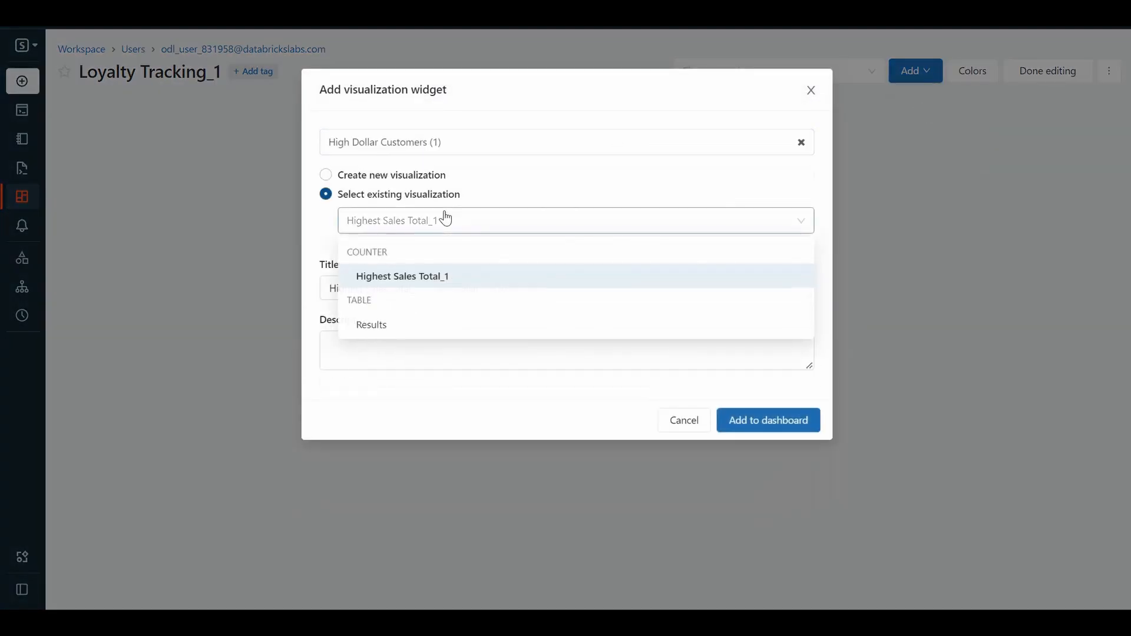
left_click(235, 247)
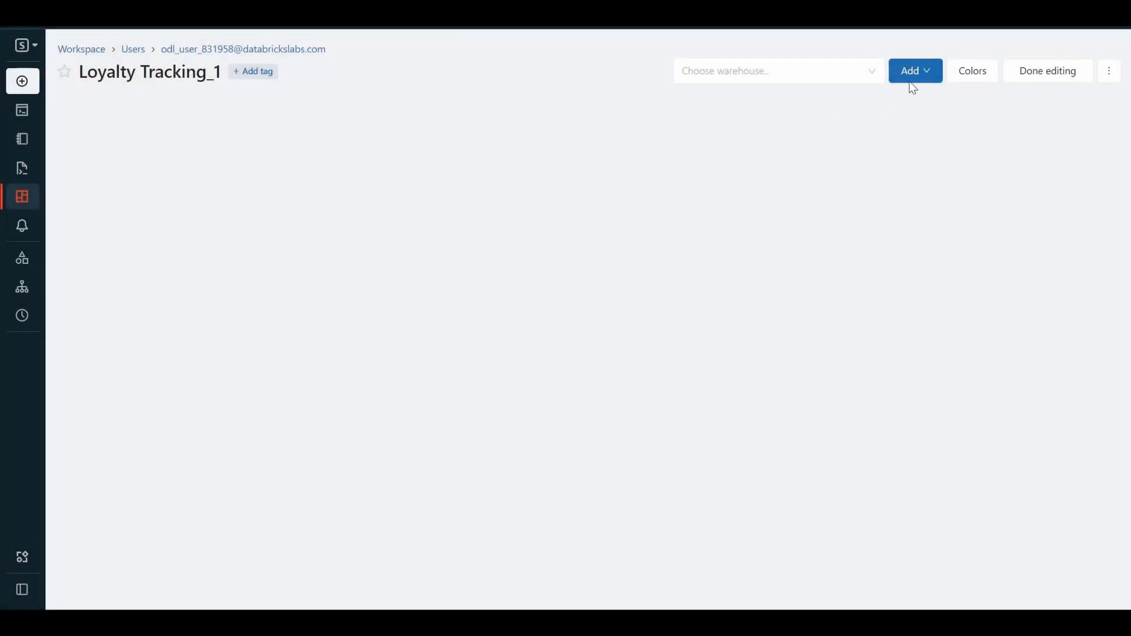
Add the existing Highest Sales Total_1 visualization of the High Dollar Customers (1) query to the dashboard.
left_click(925, 83)
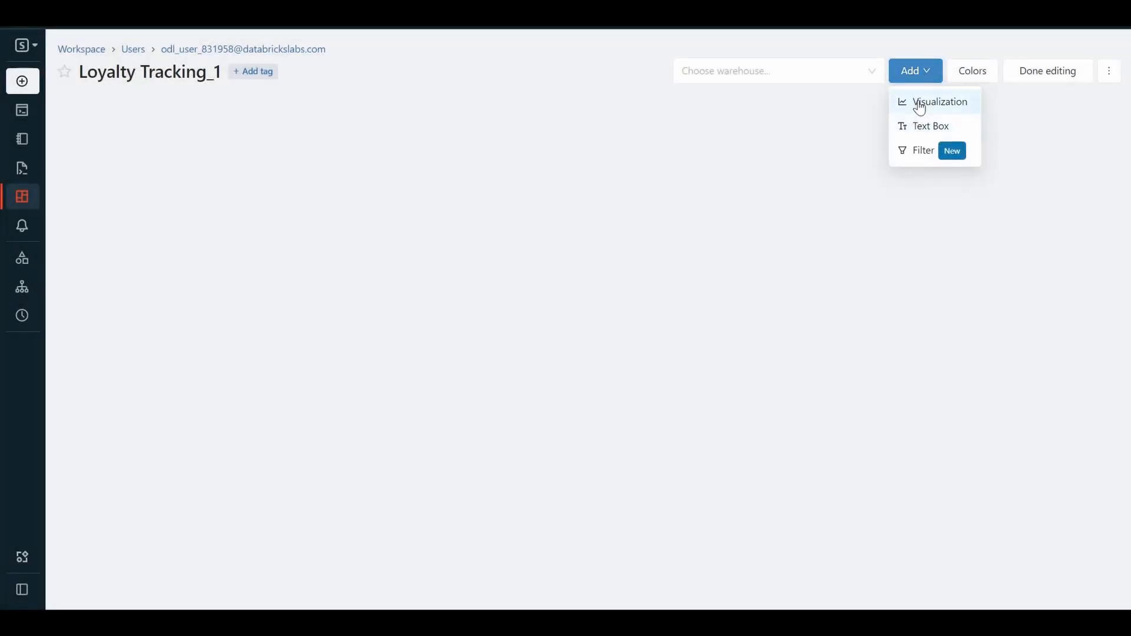
left_click(920, 106)
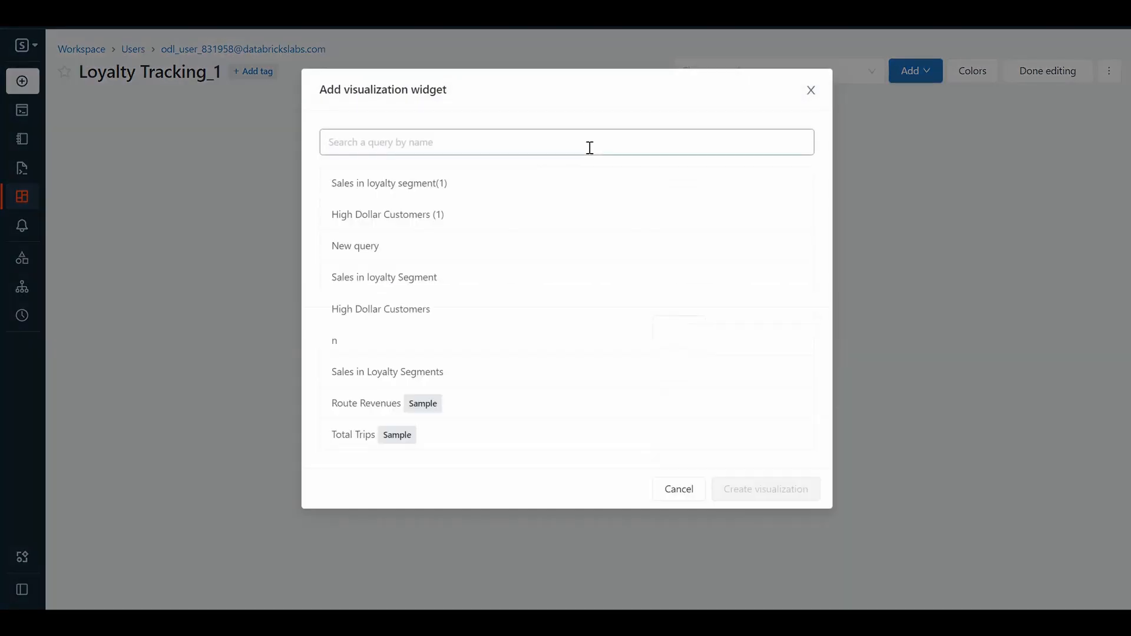
left_click(590, 147)
left_click(437, 221)
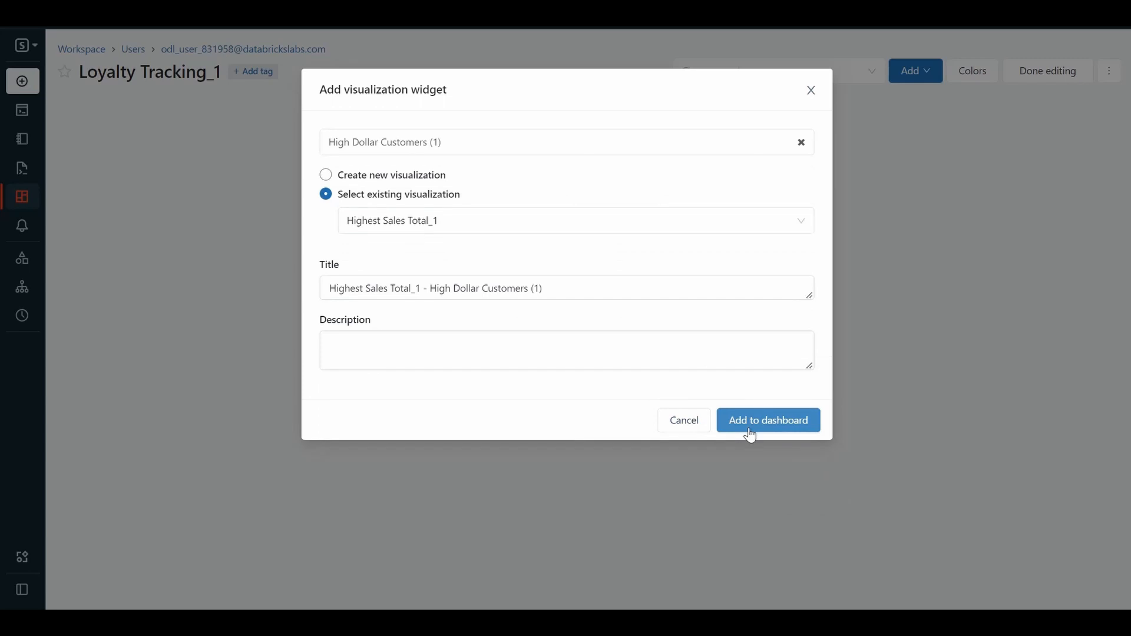
left_click(750, 434)
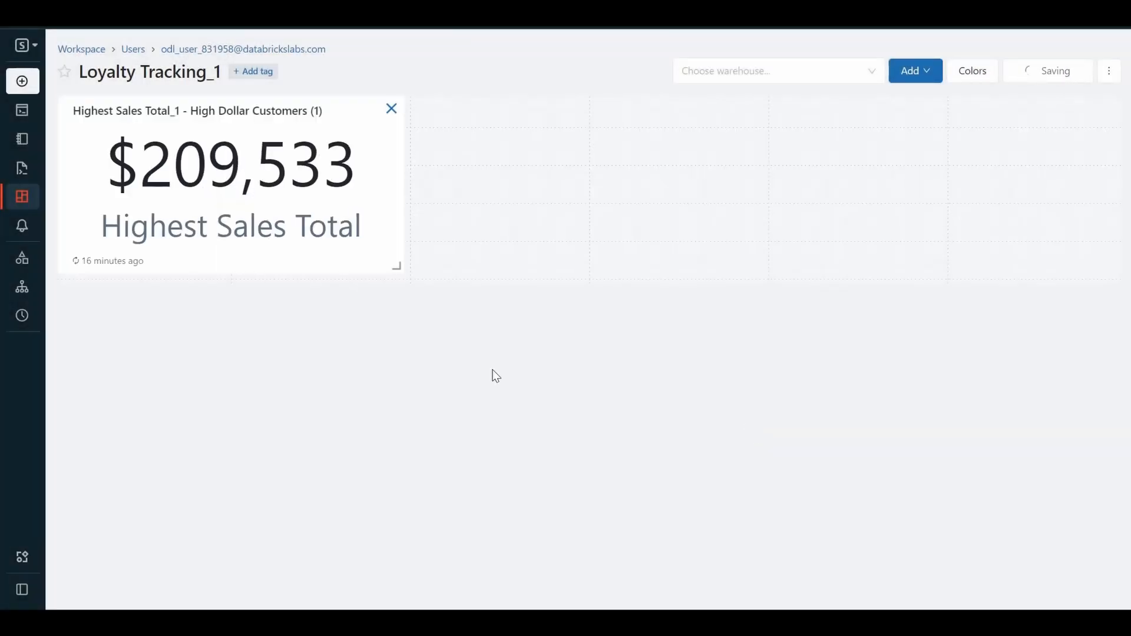
Widen the Highest Sales Total_1 widget to four grid columns and view its available options.
left_click_drag(398, 264, 891, 286)
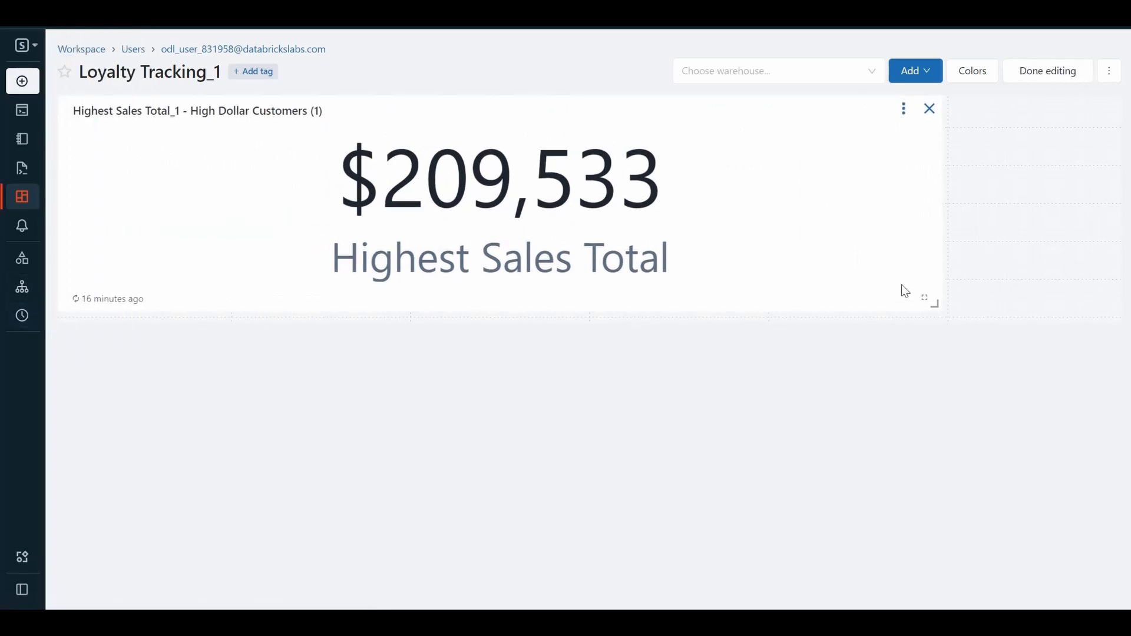
left_click_drag(937, 306, 798, 270)
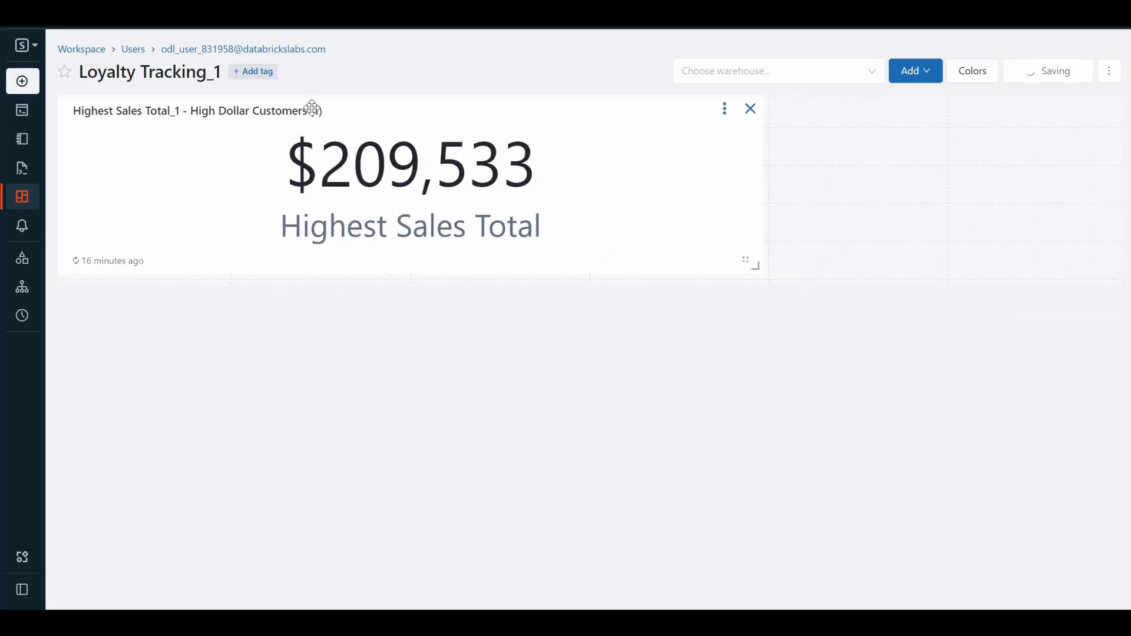
left_click(726, 111)
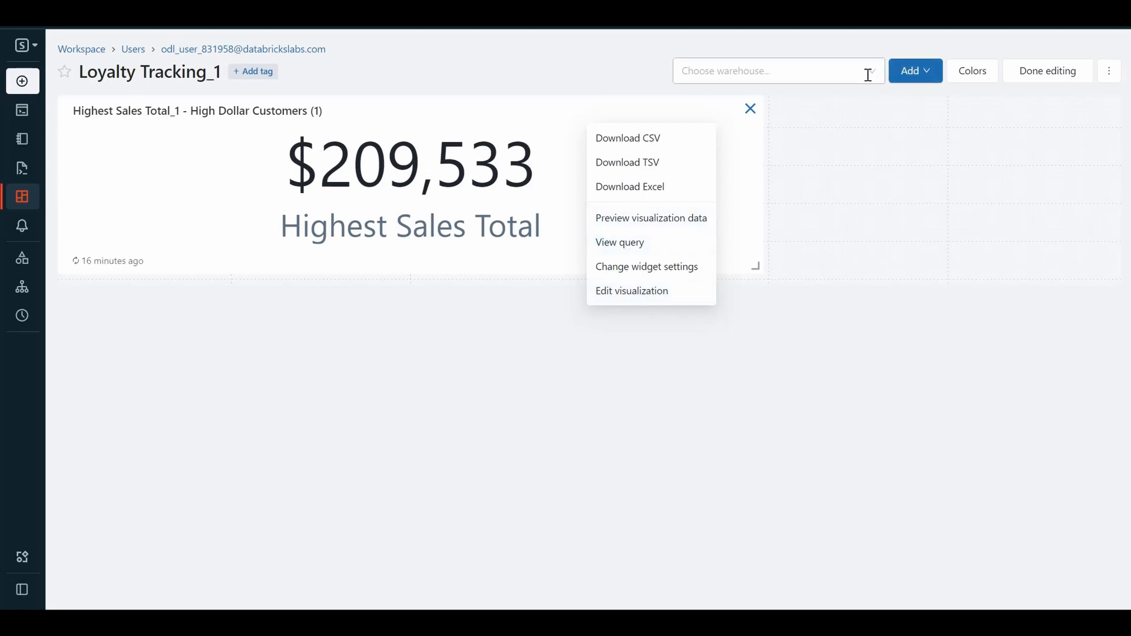
left_click(907, 71)
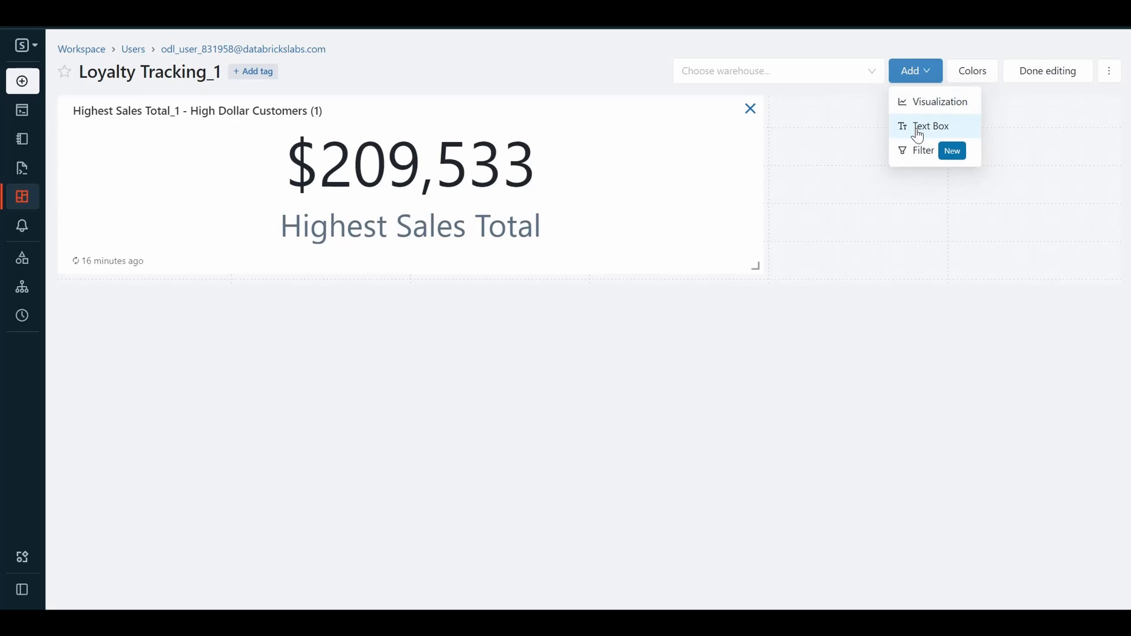
left_click(920, 112)
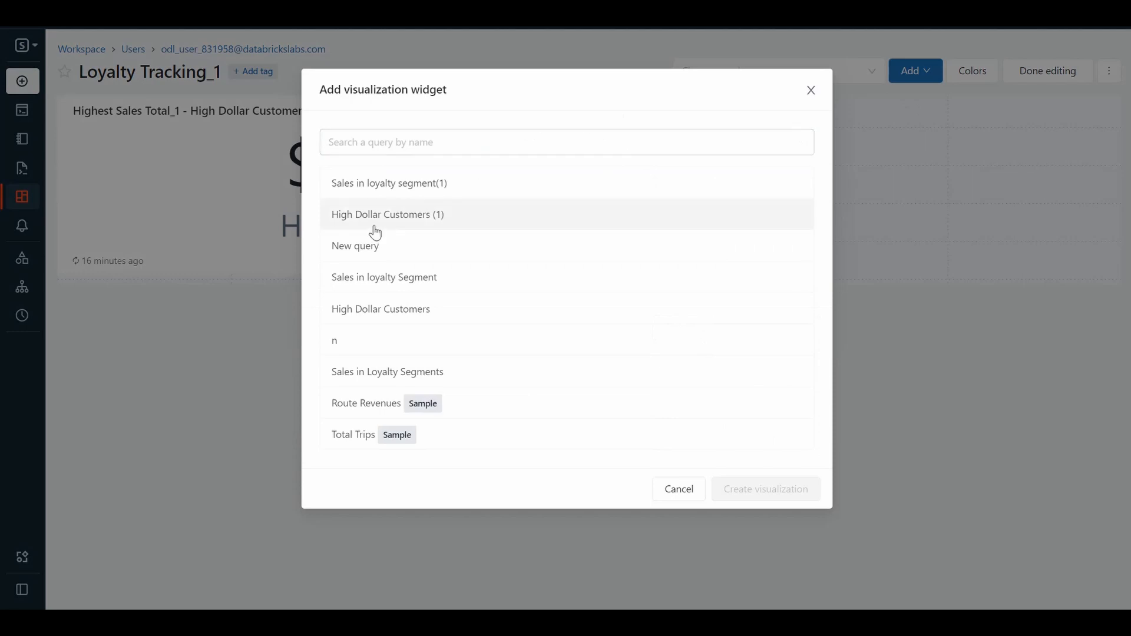
left_click(391, 195)
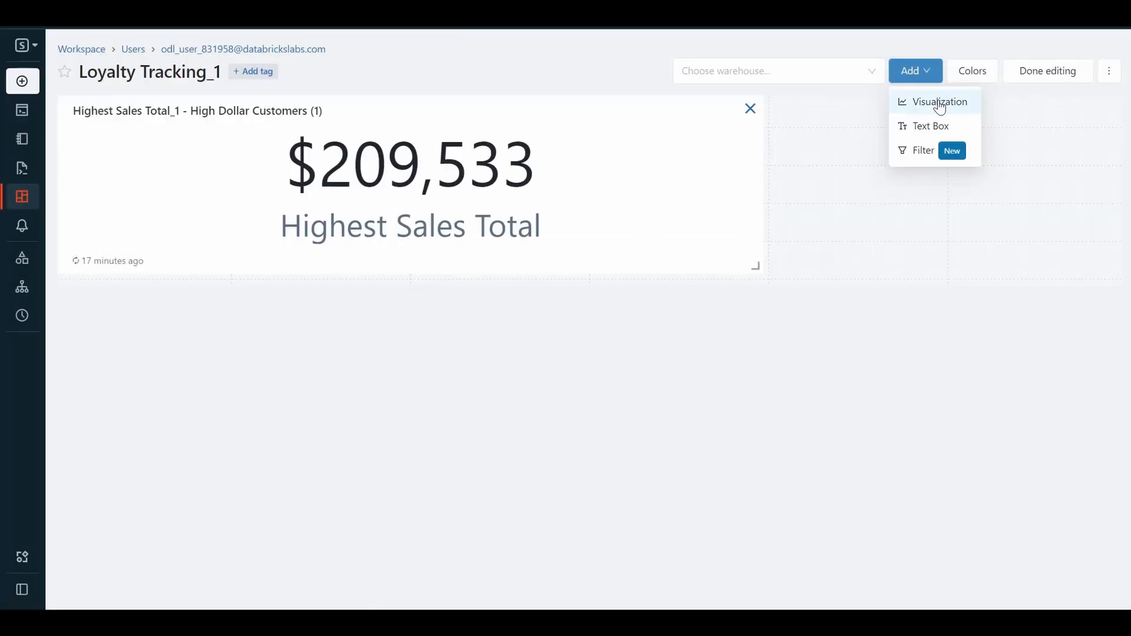
Add the existing Results visualization of the Sales in loyalty segment(1) query to the dashboard.
left_click(937, 104)
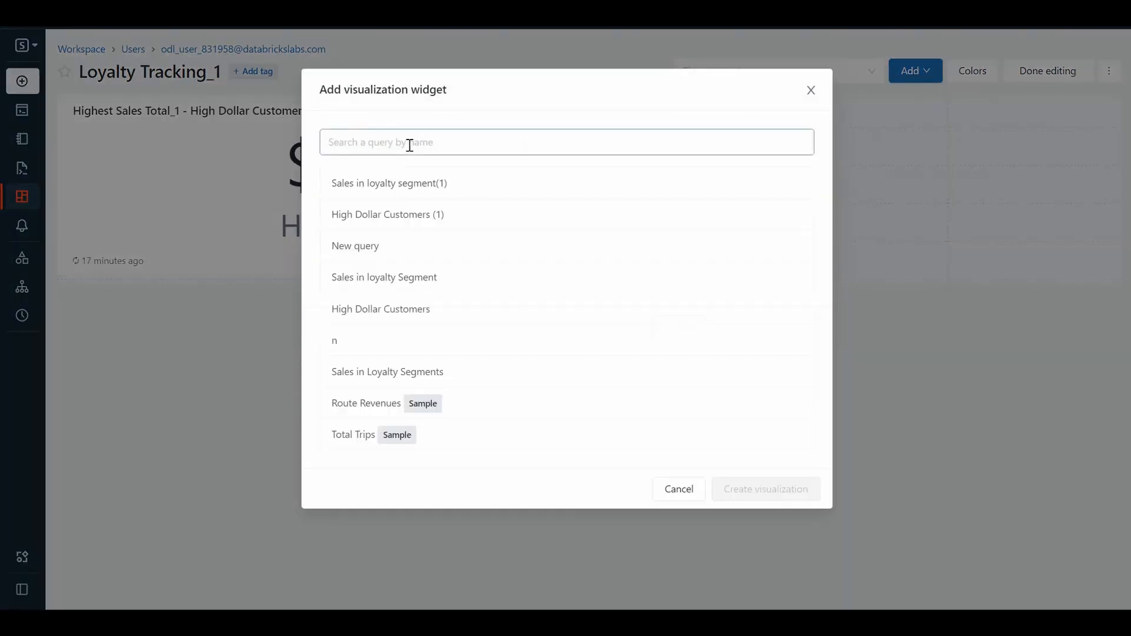
left_click(394, 186)
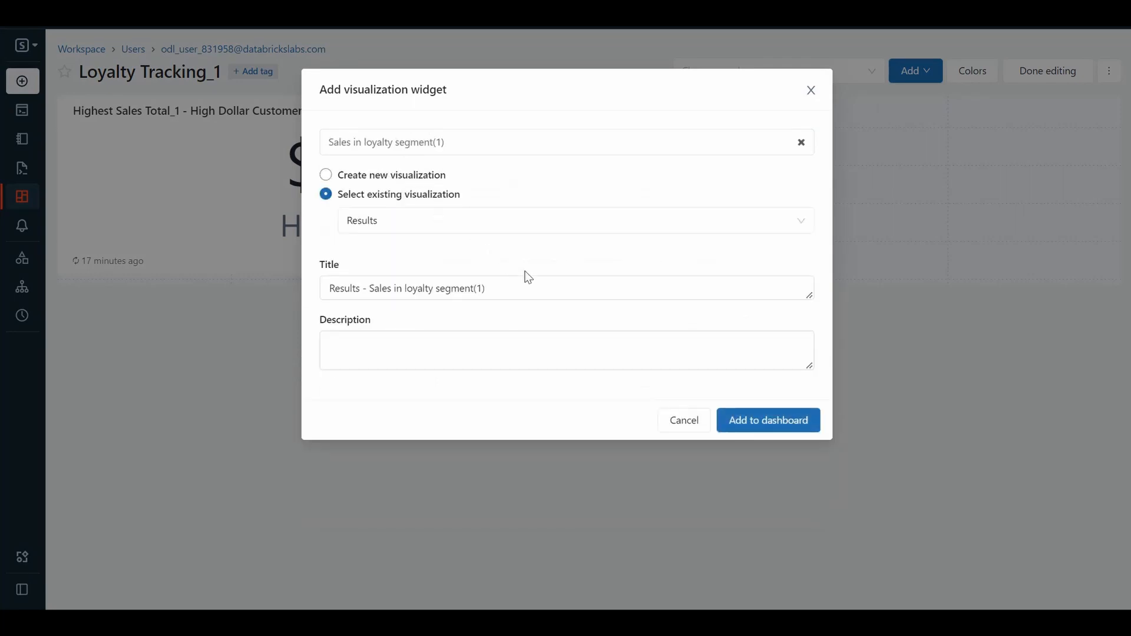
left_click(757, 431)
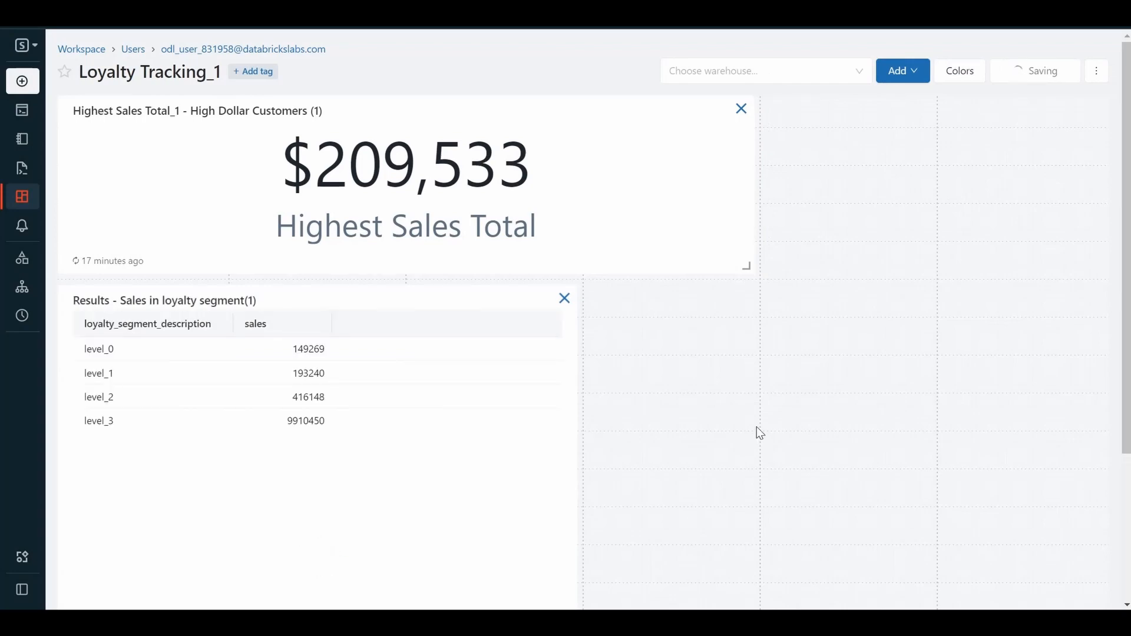
Edit the visualization of the Results - Sales in loyalty segment(1) widget and change its type from Table to Bar.
mouse_move(479, 393)
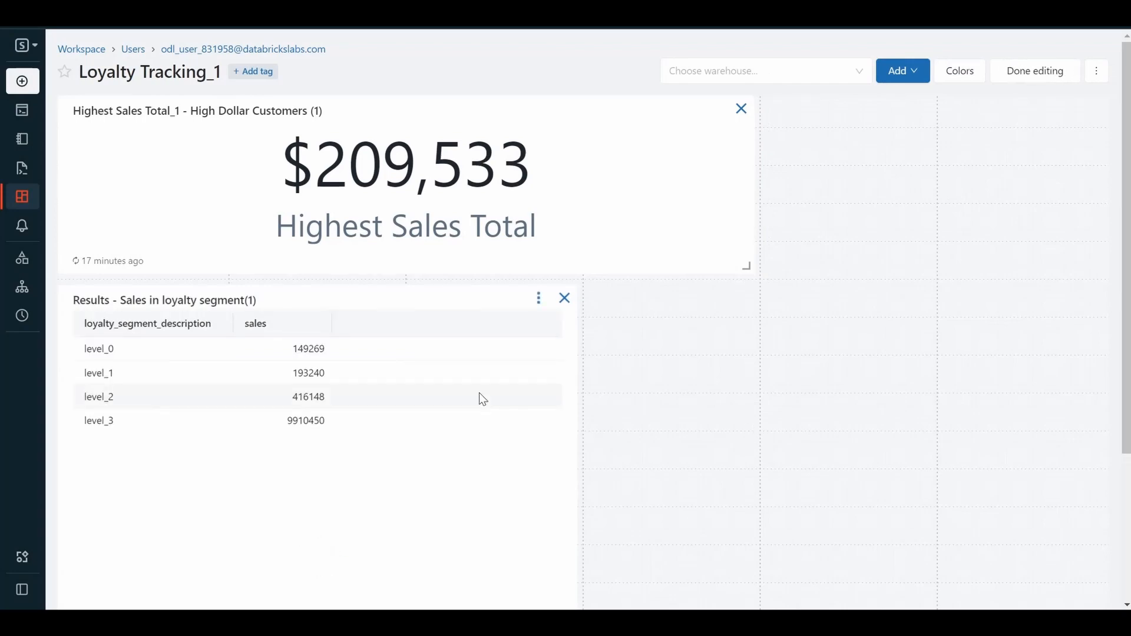
left_click(539, 300)
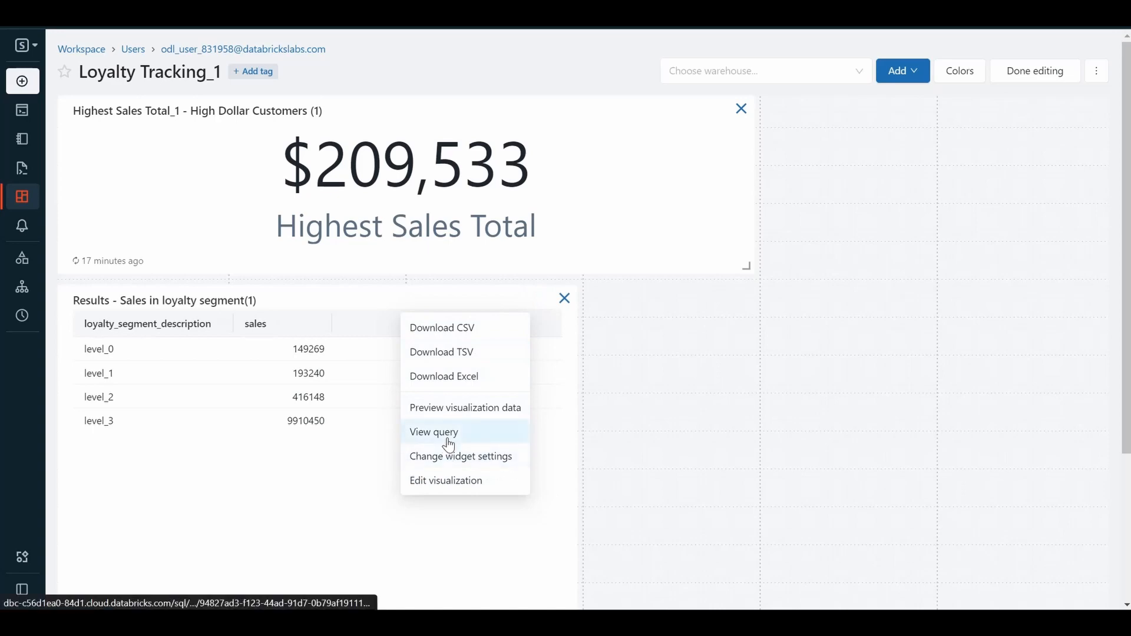
left_click(440, 488)
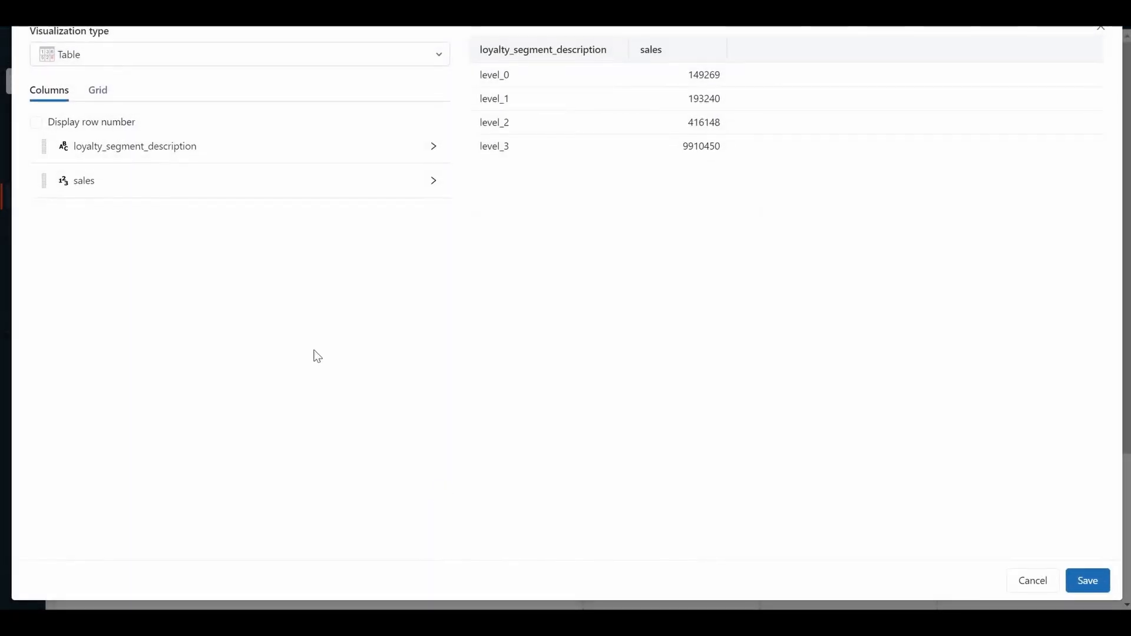
left_click(439, 54)
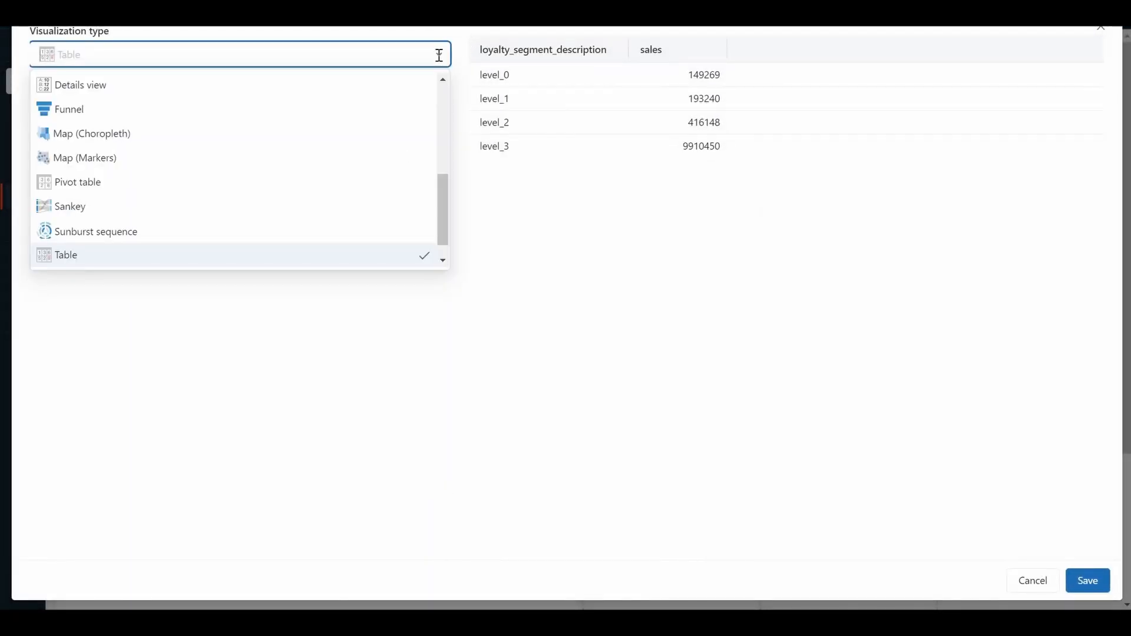
left_click_drag(440, 190, 434, 99)
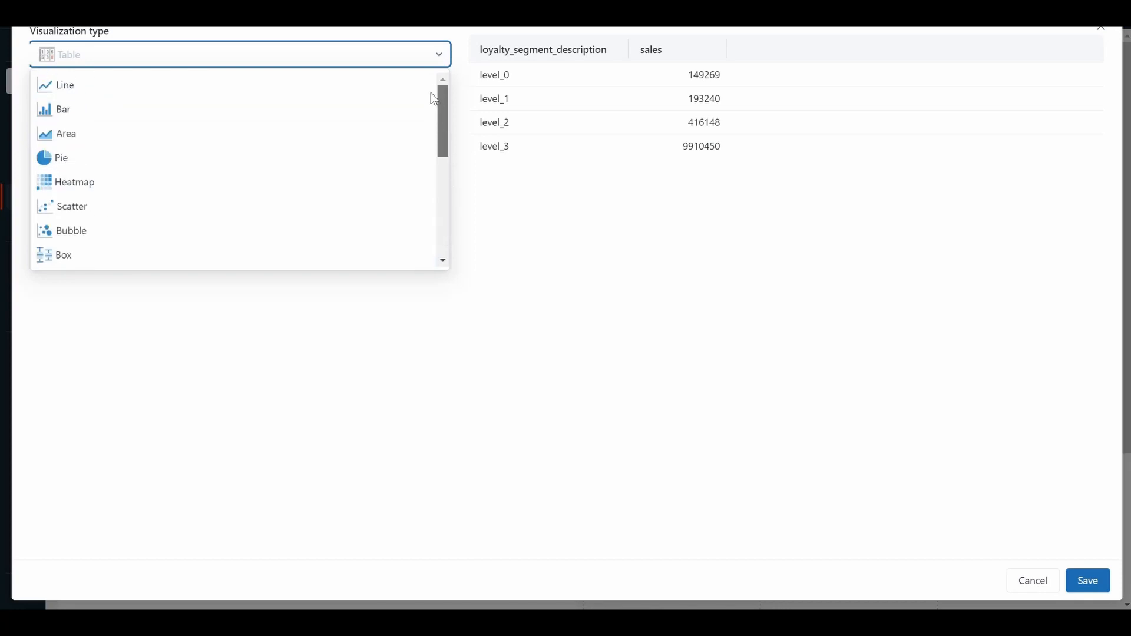
left_click(177, 117)
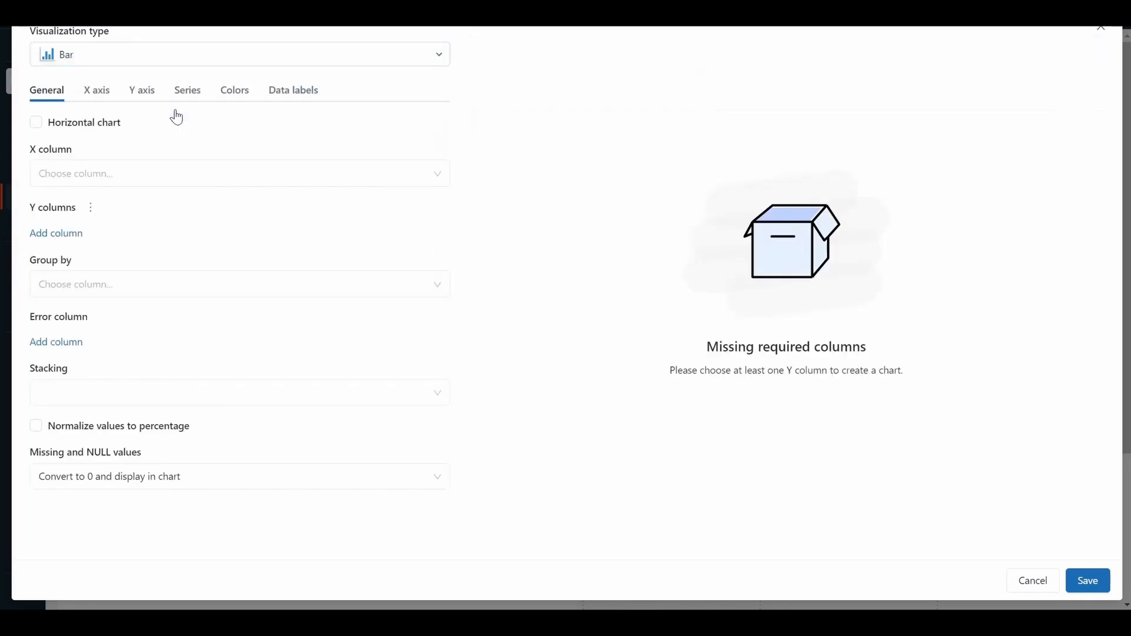
Set the bar chart's X column to loyalty_segment_description and its Y column to sales, and save the visualization.
left_click(78, 168)
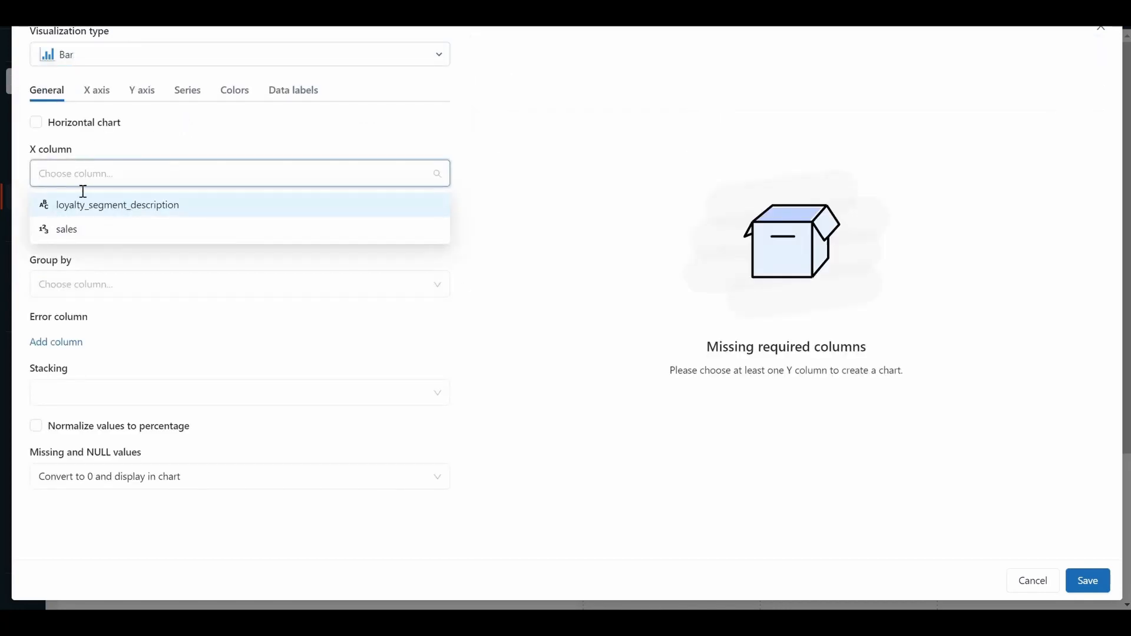
left_click(83, 207)
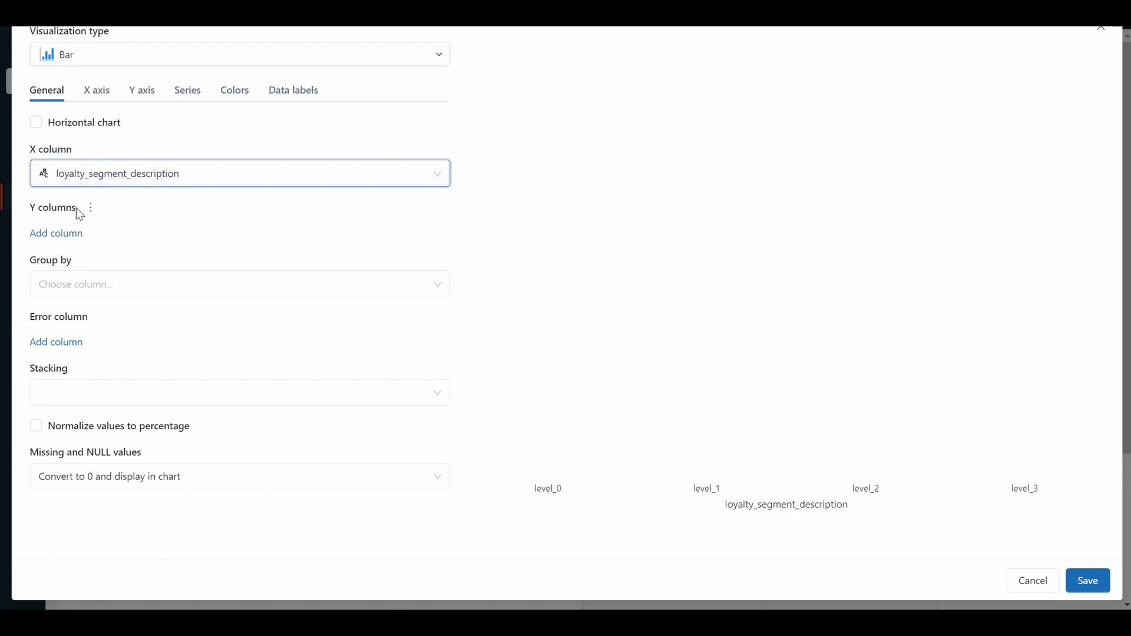
left_click(65, 241)
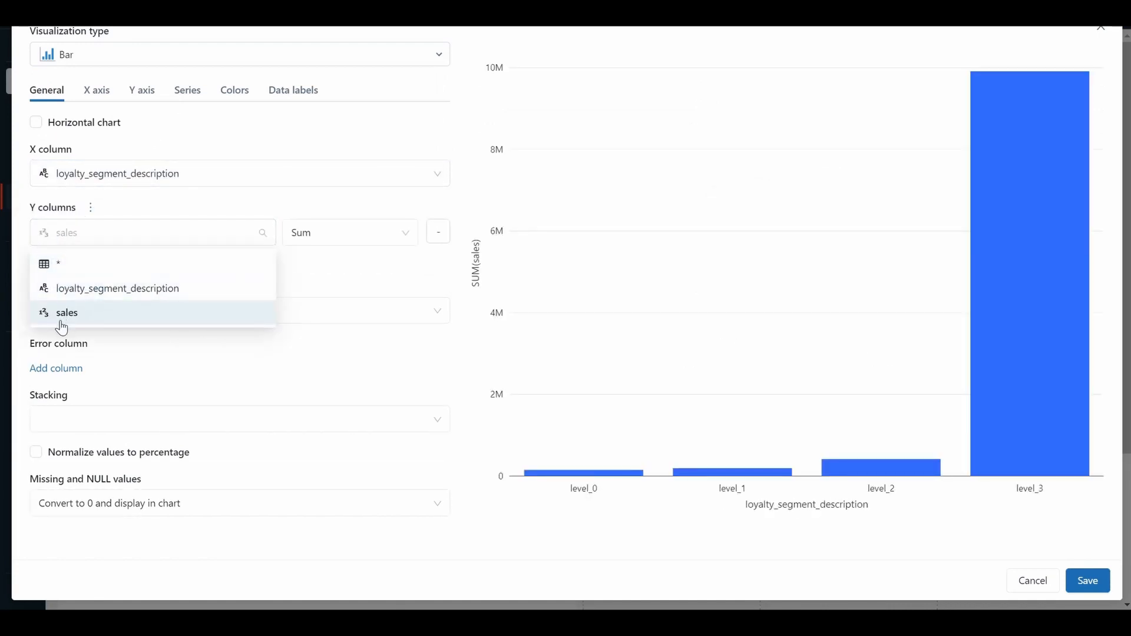
left_click(61, 323)
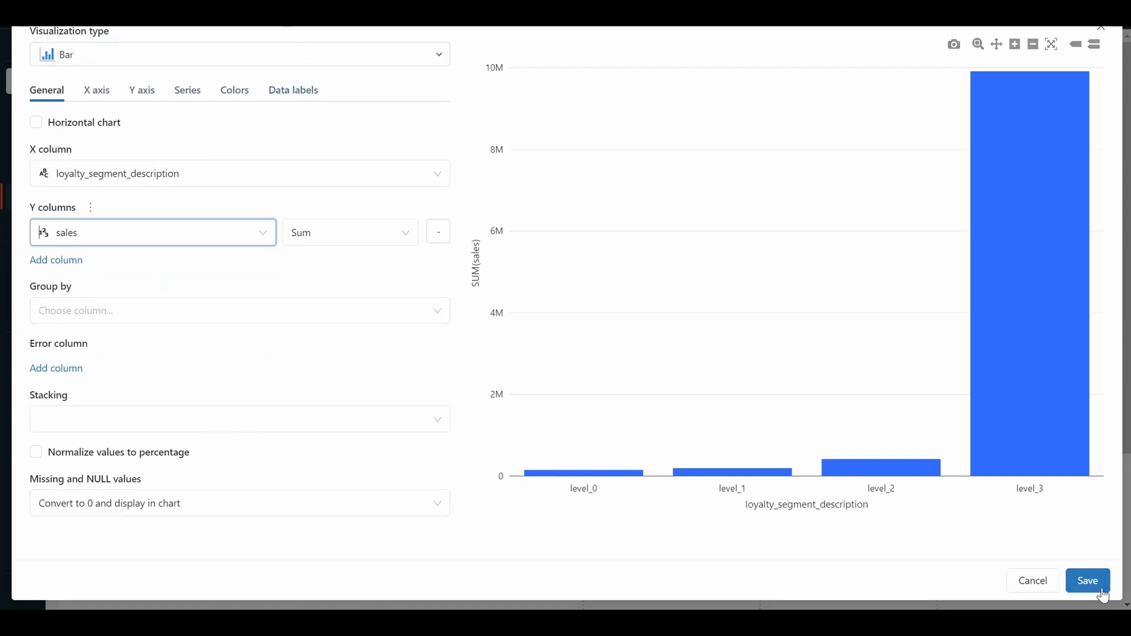
left_click(1087, 581)
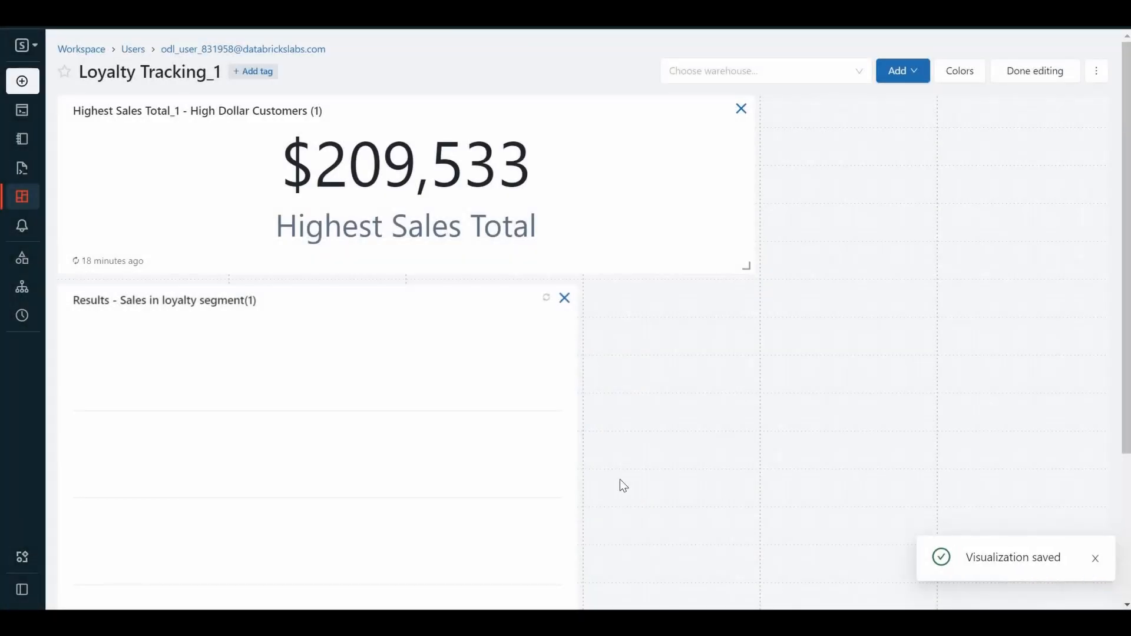
Resize the bar chart widget to be shorter and five grid columns wide, and shrink the Highest Sales Total_1 widget to two columns.
scroll(379, 449, "down", 5)
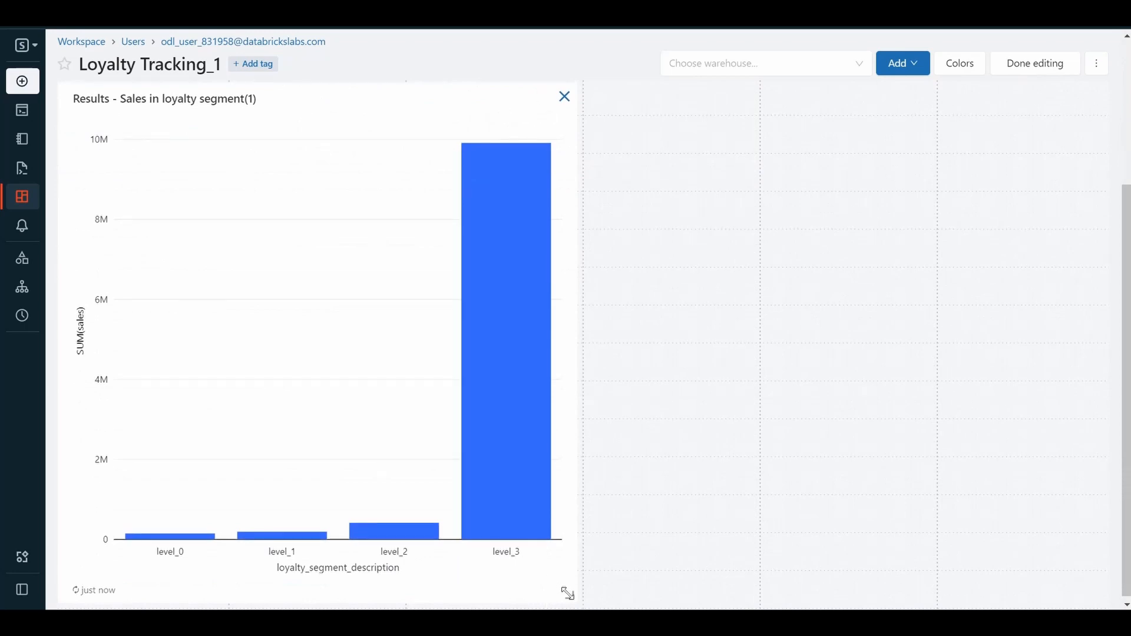
left_click_drag(692, 526, 937, 535)
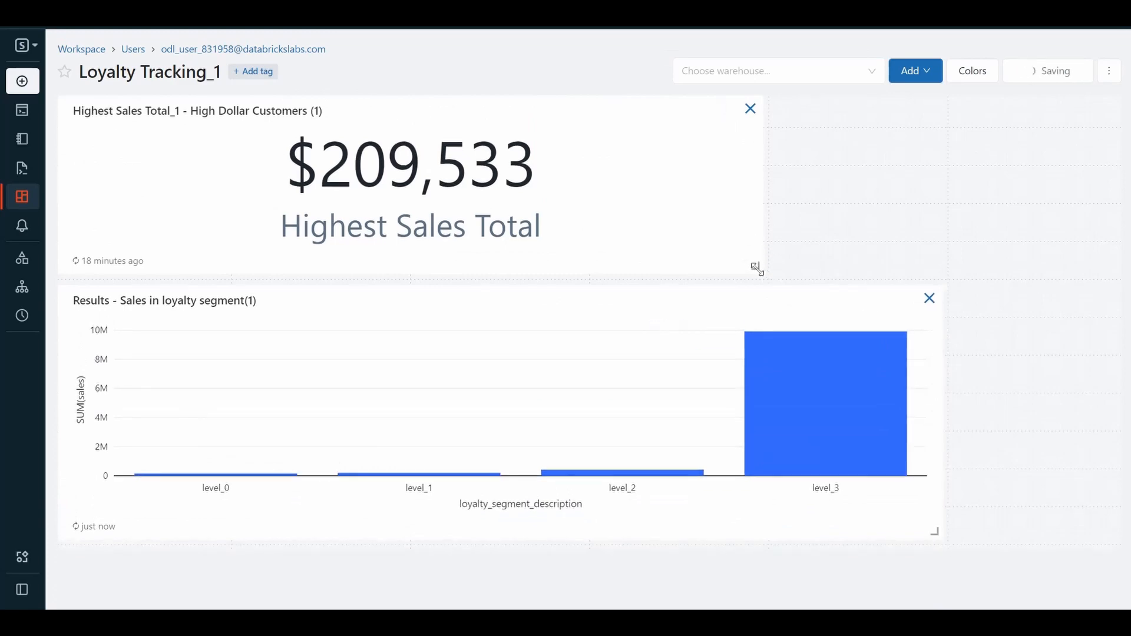
left_click_drag(758, 268, 399, 230)
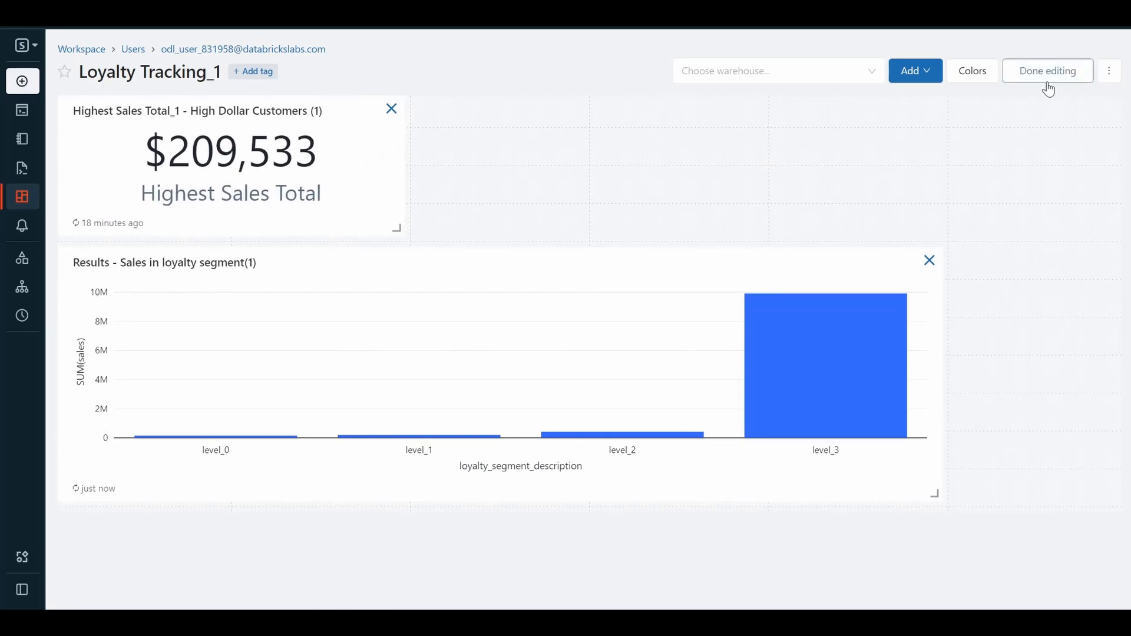
Finish editing the Loyalty Tracking_1 dashboard and refresh its data.
left_click(1043, 71)
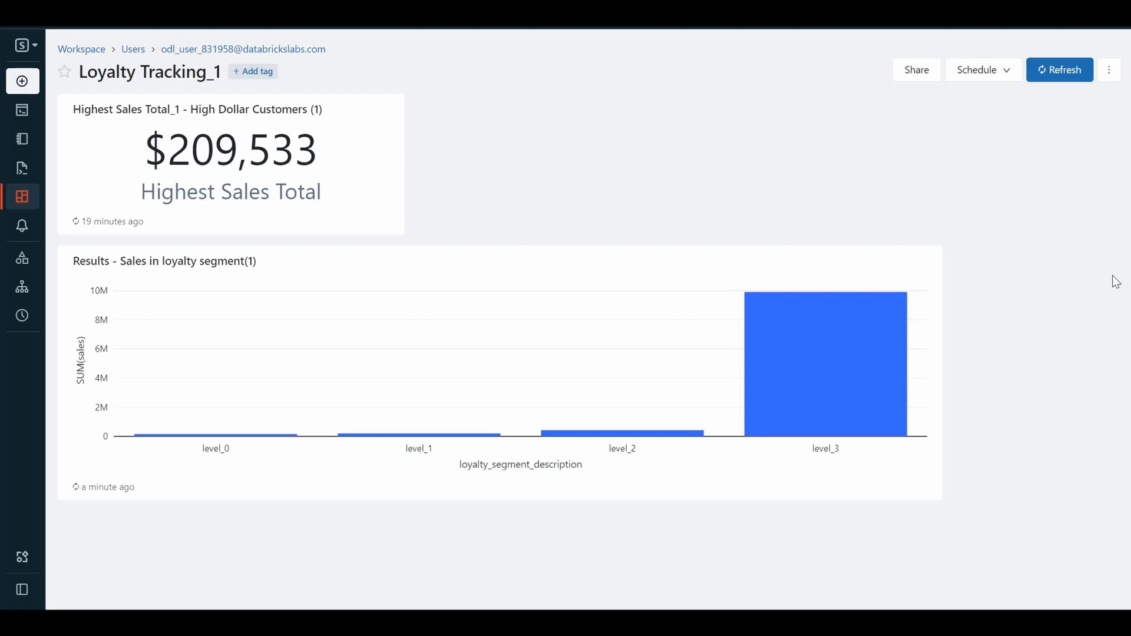
left_click(1055, 77)
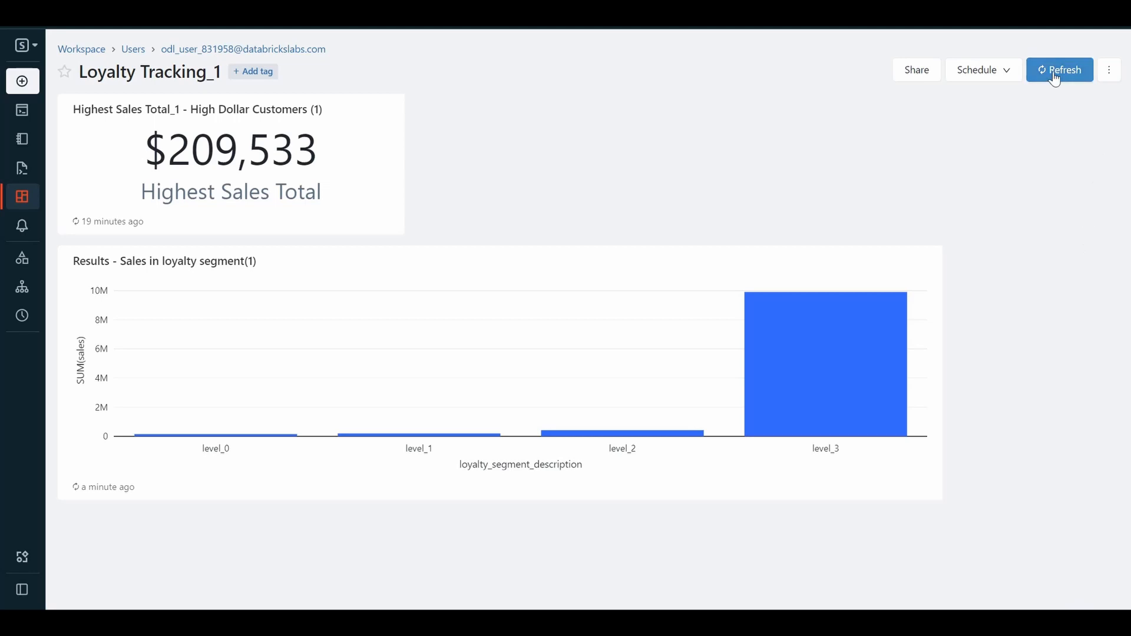